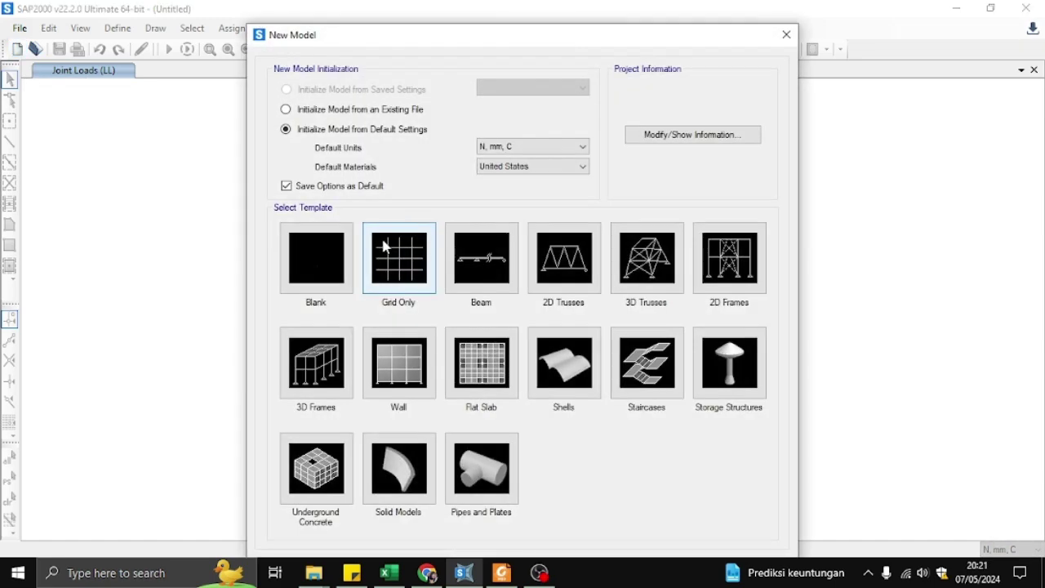
# Create a blank new model with default units of Kgf, m, C
pyautogui.click(552, 147)
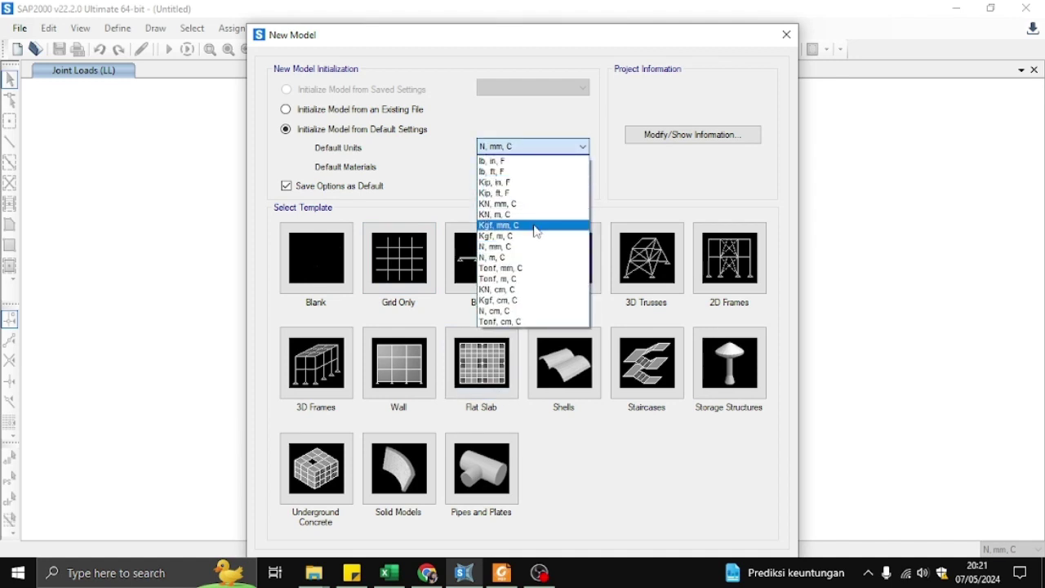
pyautogui.click(534, 235)
pyautogui.click(319, 273)
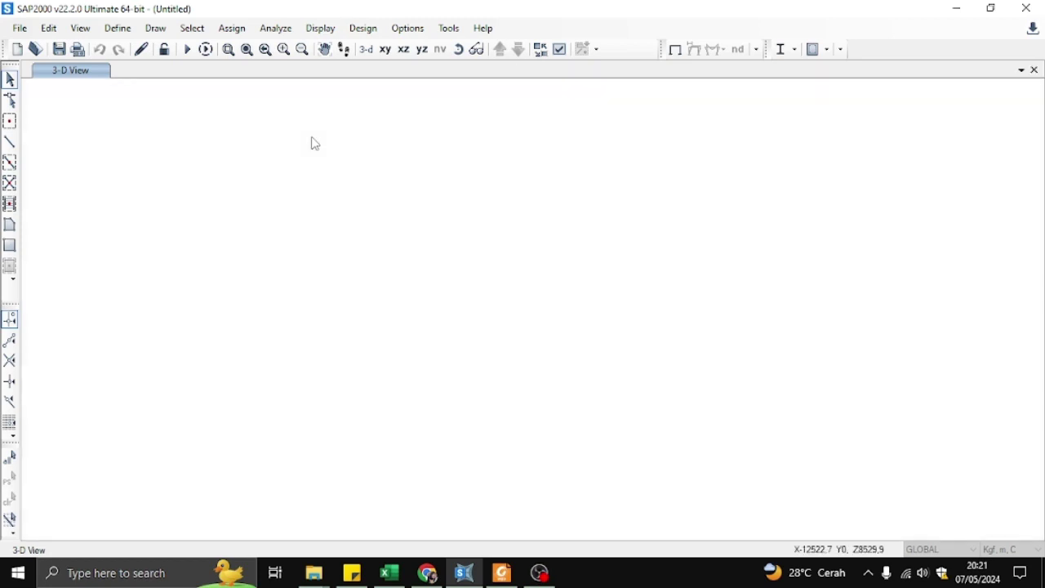
# Edit the GLOBAL grid system and add three X grid lines at ordinates 6, 0 and -6 m
pyautogui.rightClick(363, 189)
pyautogui.click(426, 203)
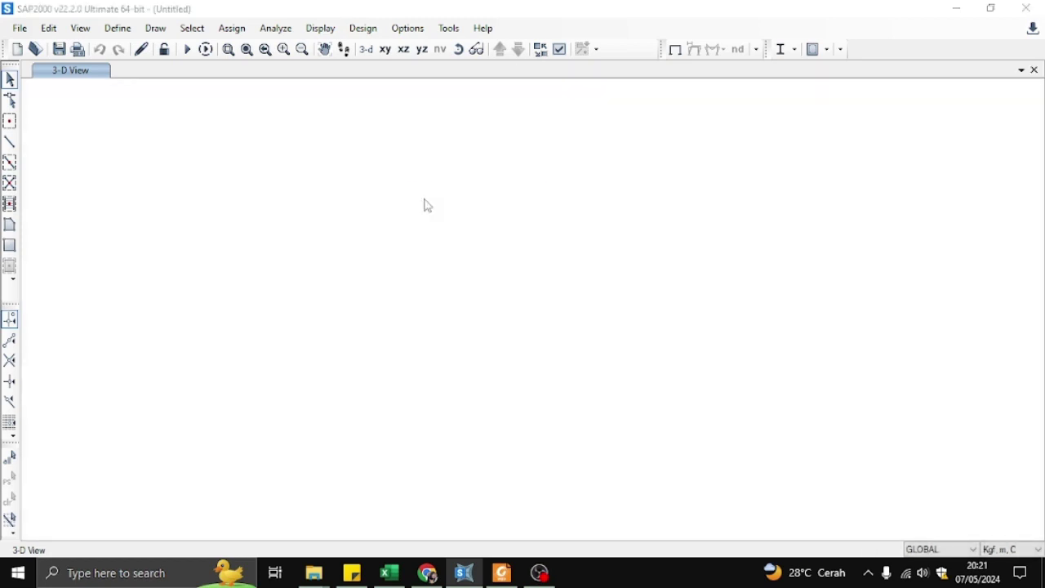
pyautogui.click(578, 295)
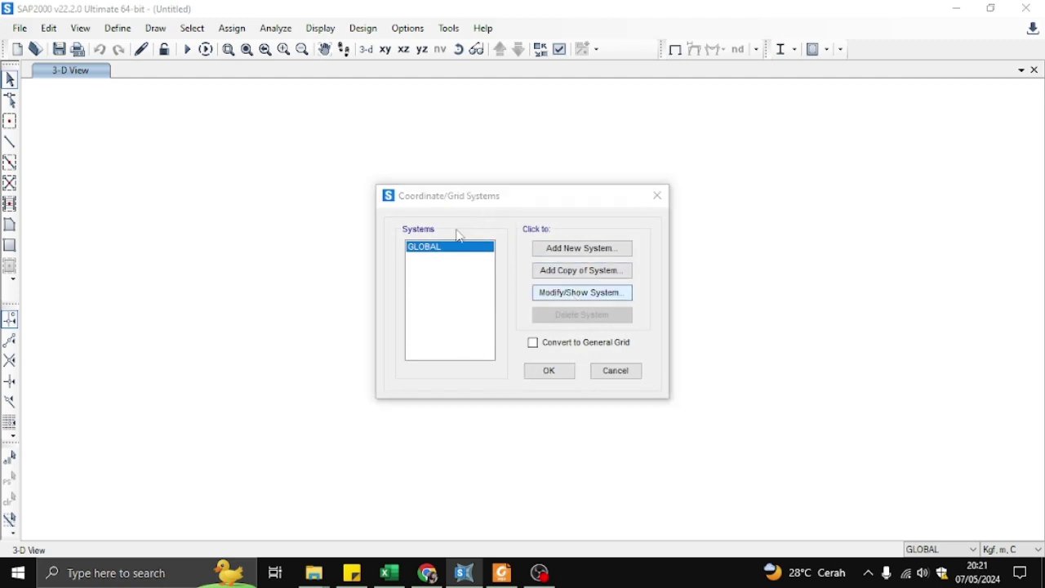
pyautogui.click(640, 142)
pyautogui.doubleClick(642, 144)
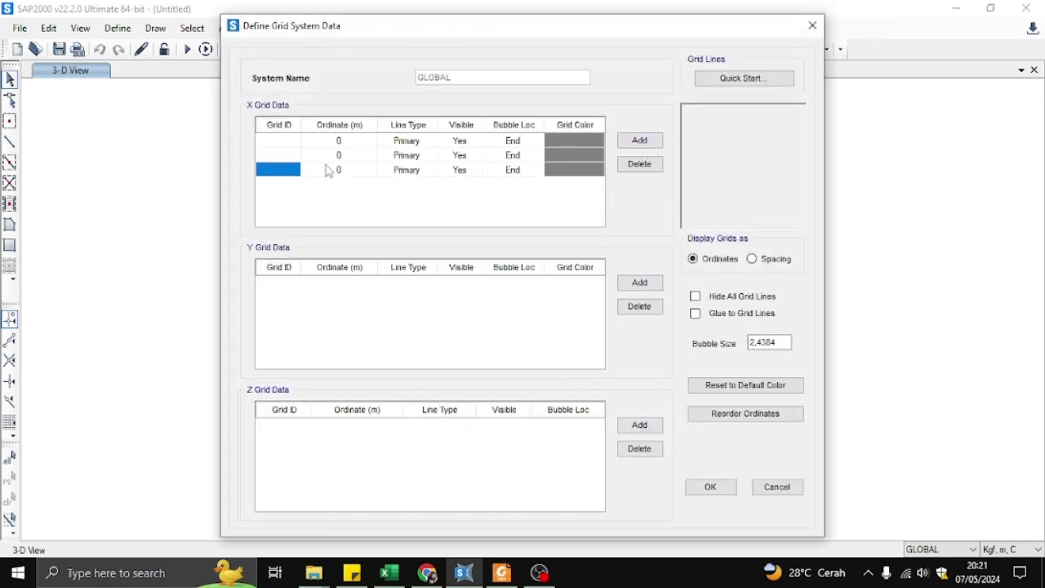
pyautogui.click(347, 146)
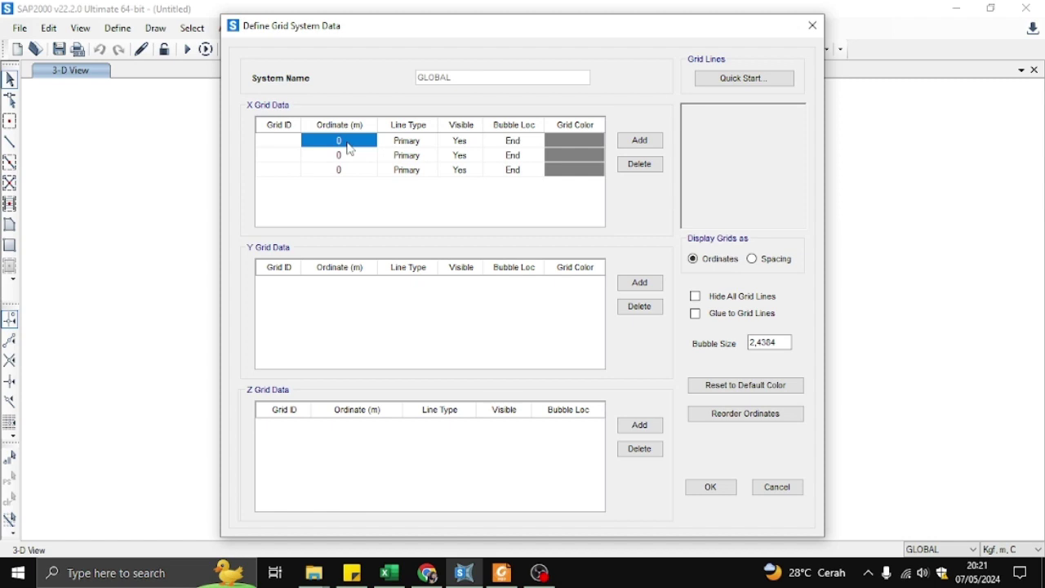
pyautogui.write('6')
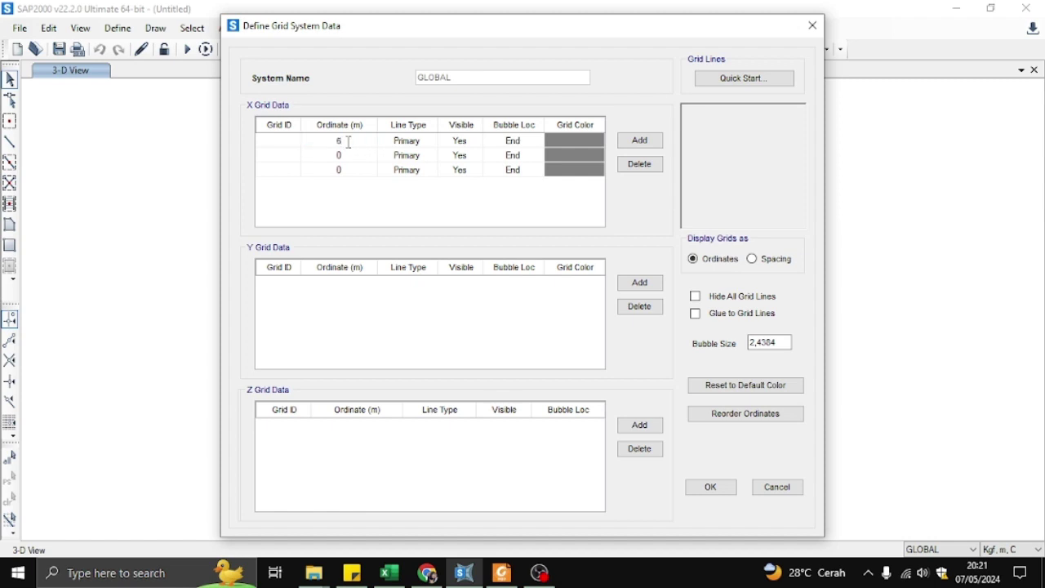
pyautogui.click(346, 172)
pyautogui.write('-6')
# Add one Y grid line at 0 and three Z grid lines at 0, 4,5 and 4,5+1,33 m
pyautogui.click(636, 283)
pyautogui.click(641, 426)
pyautogui.click(641, 426)
pyautogui.click(641, 426)
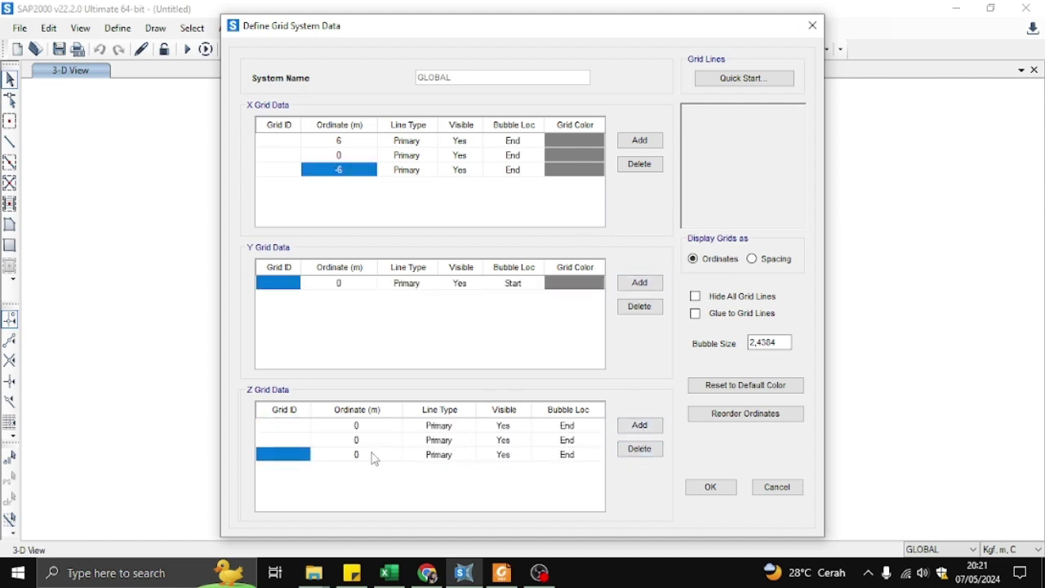
pyautogui.click(357, 441)
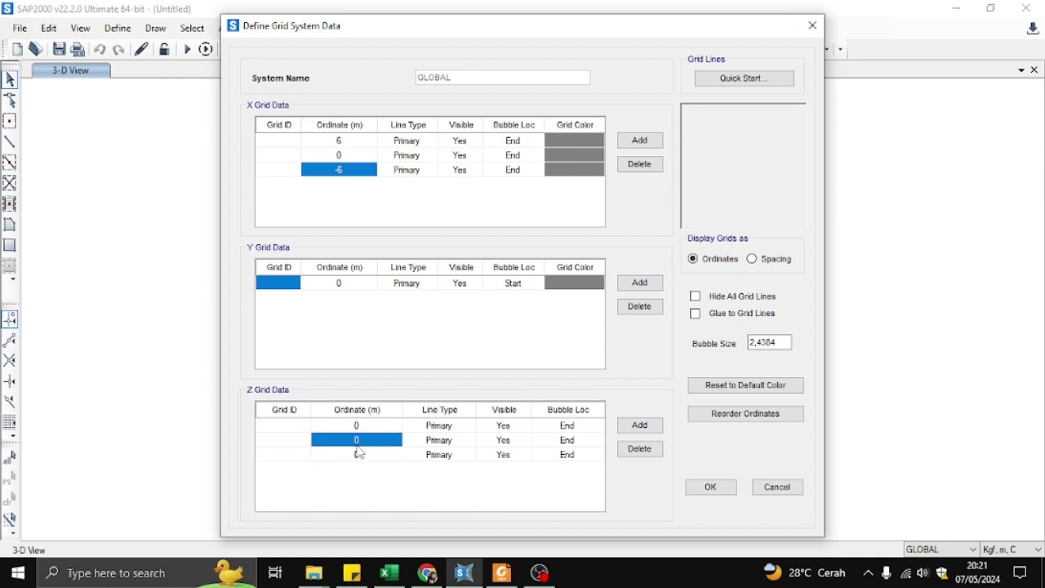
pyautogui.write('4,5')
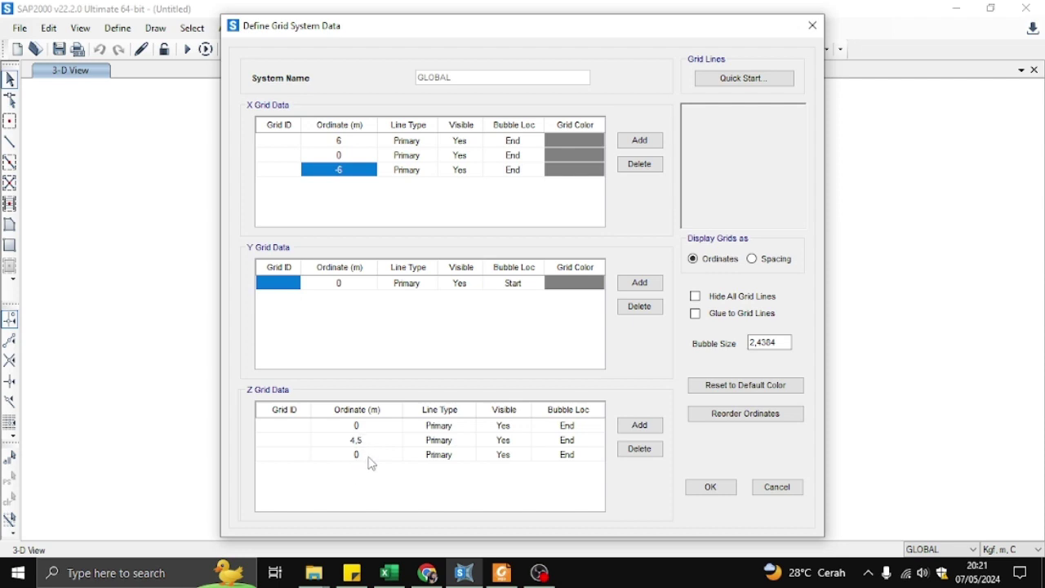
pyautogui.click(371, 456)
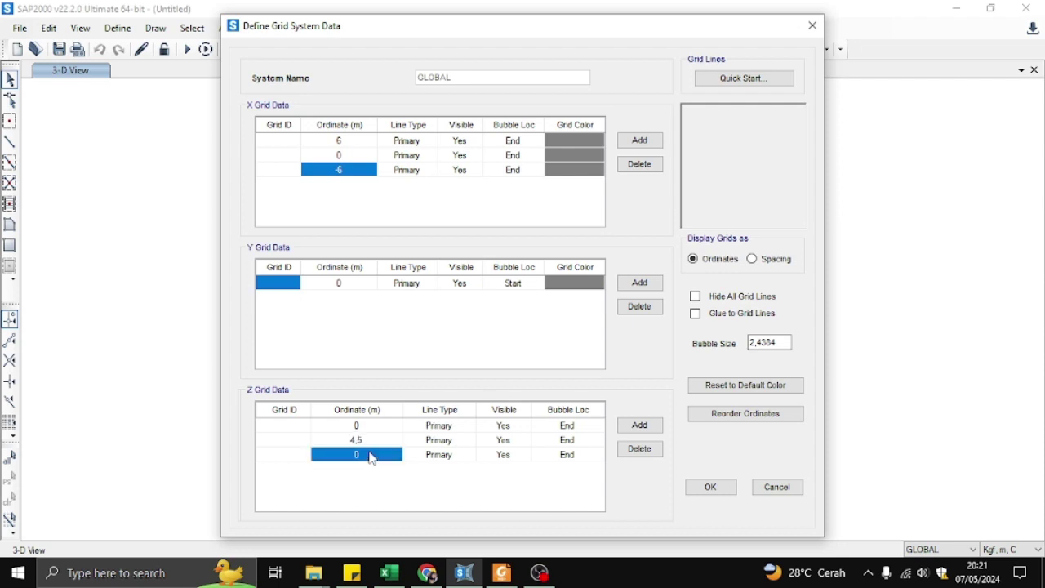
pyautogui.write('8')
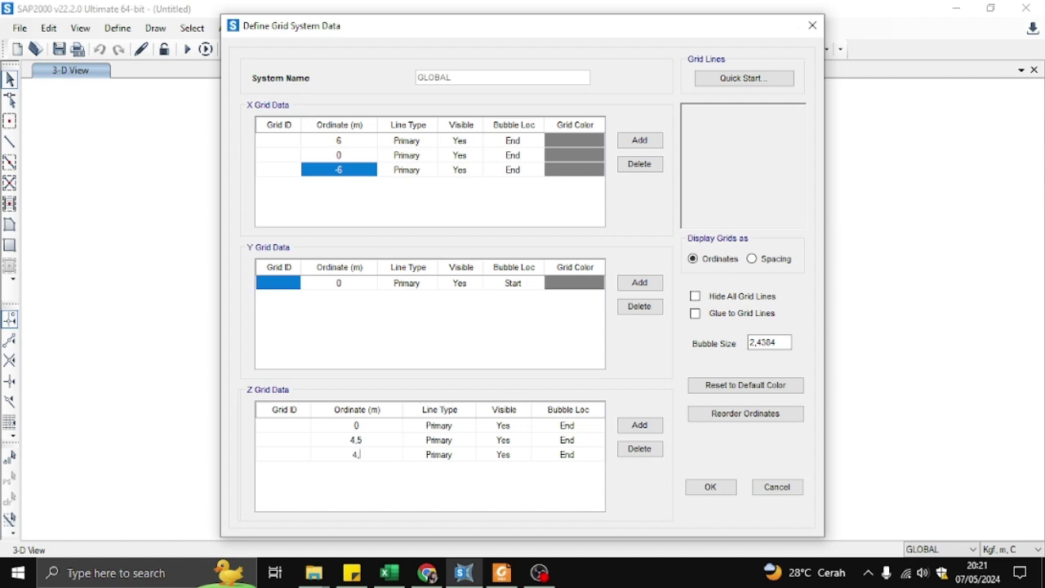
pyautogui.write(',5+1,33')
pyautogui.press('Return')
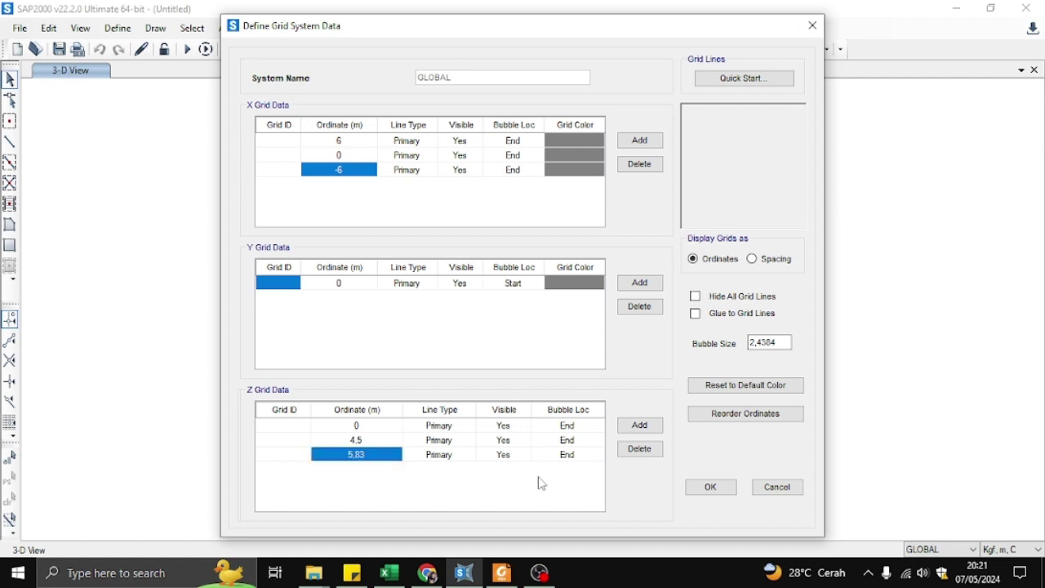
# Apply the grid system definition and show the model in the X-Z plane view
pyautogui.click(708, 487)
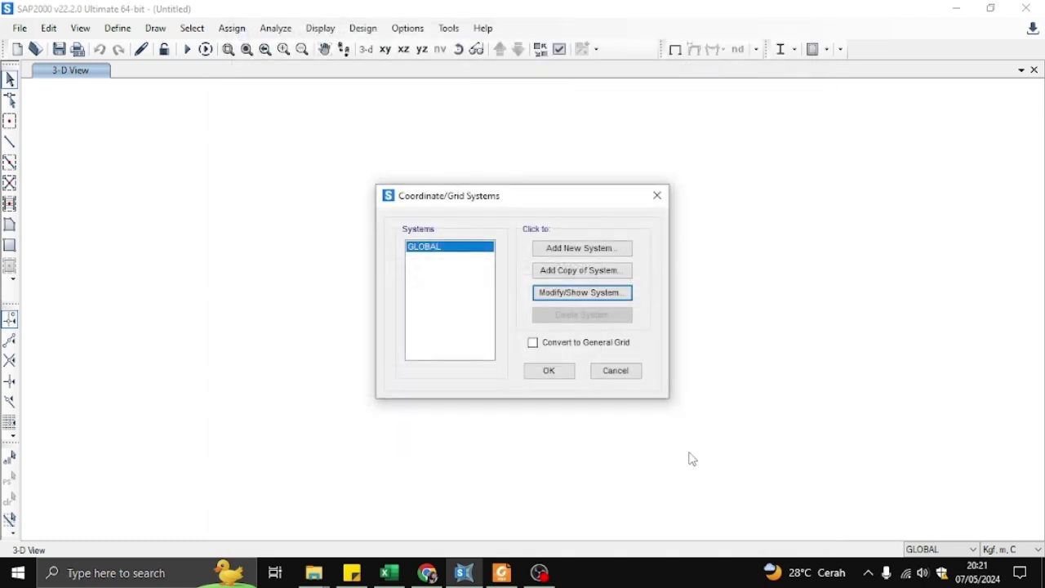
pyautogui.click(571, 372)
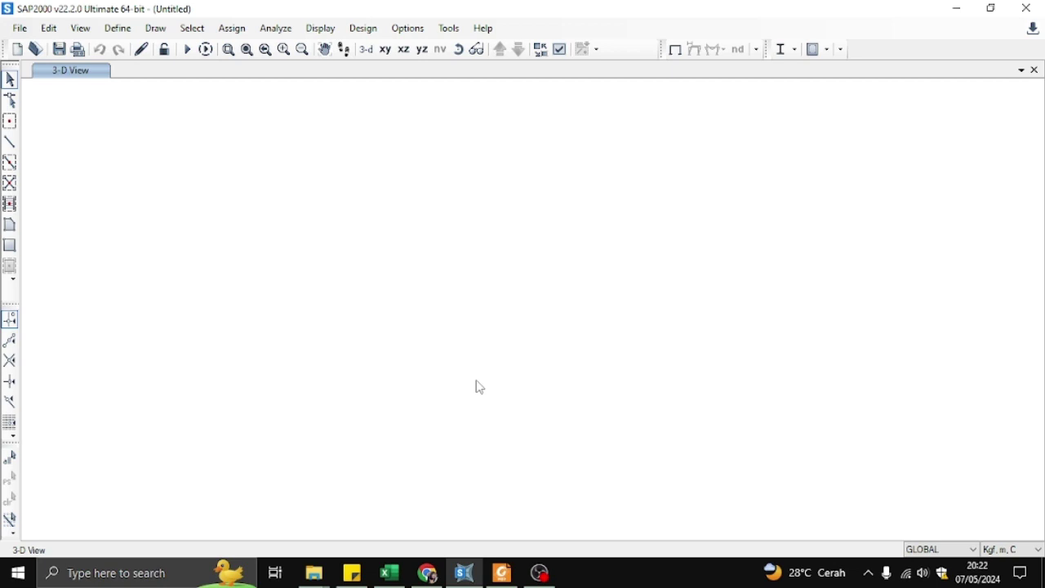
pyautogui.click(403, 54)
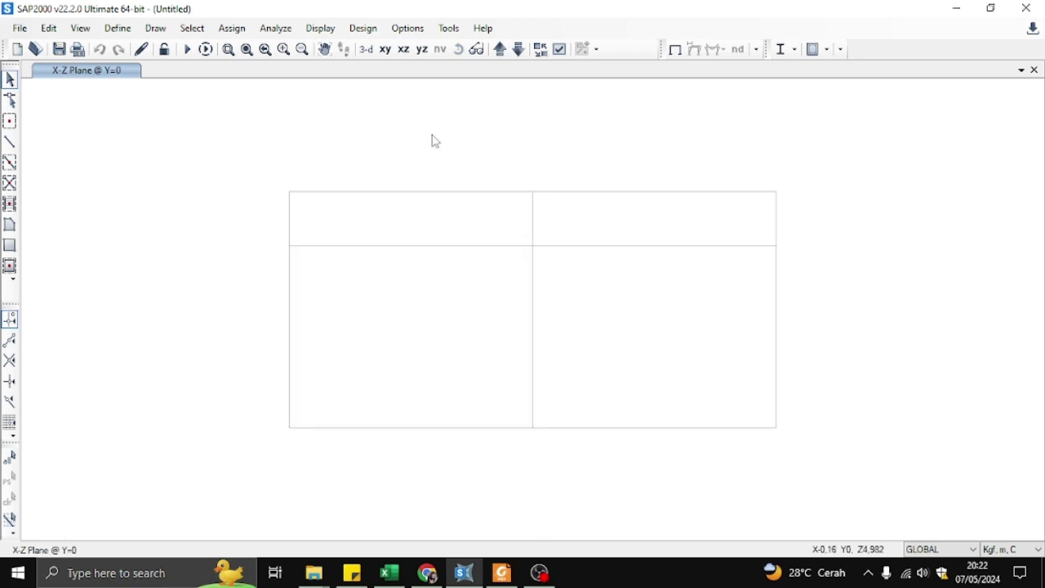
# Add a new steel material named BJ 41 with a weight per unit volume of 7850 in Kgf, m, C
pyautogui.click(118, 28)
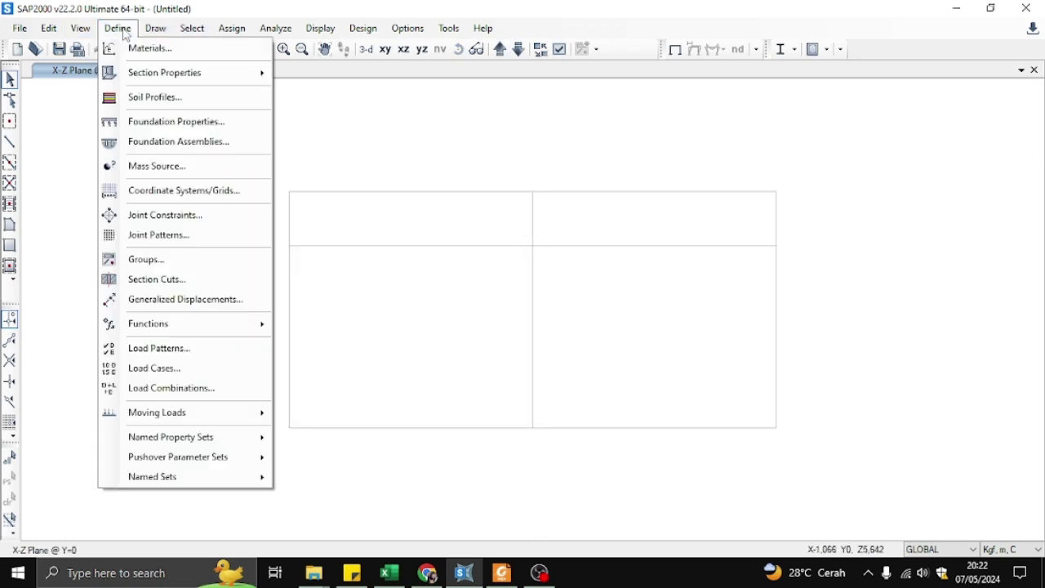
pyautogui.click(162, 54)
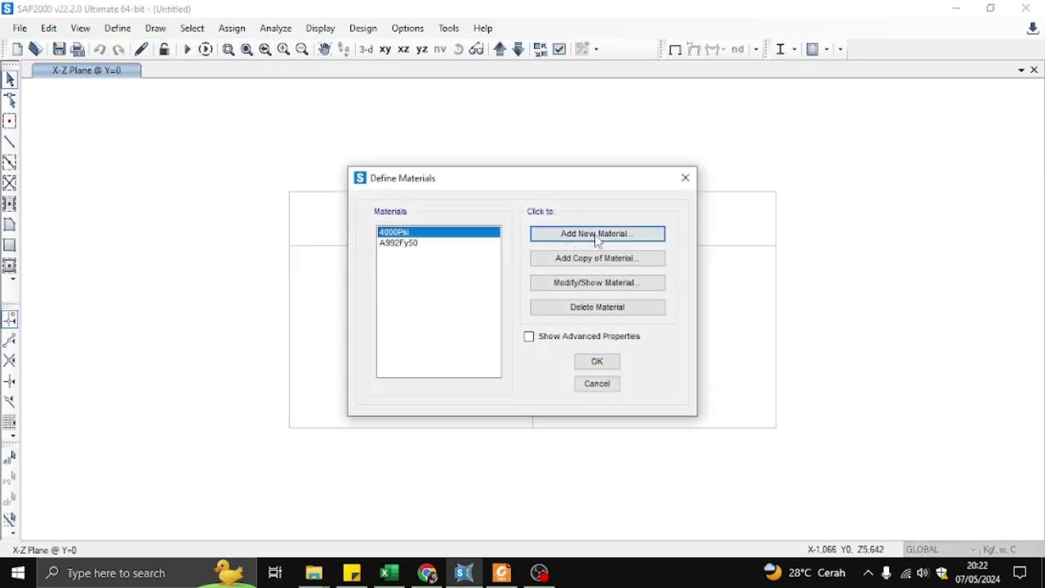
pyautogui.click(597, 234)
pyautogui.click(495, 364)
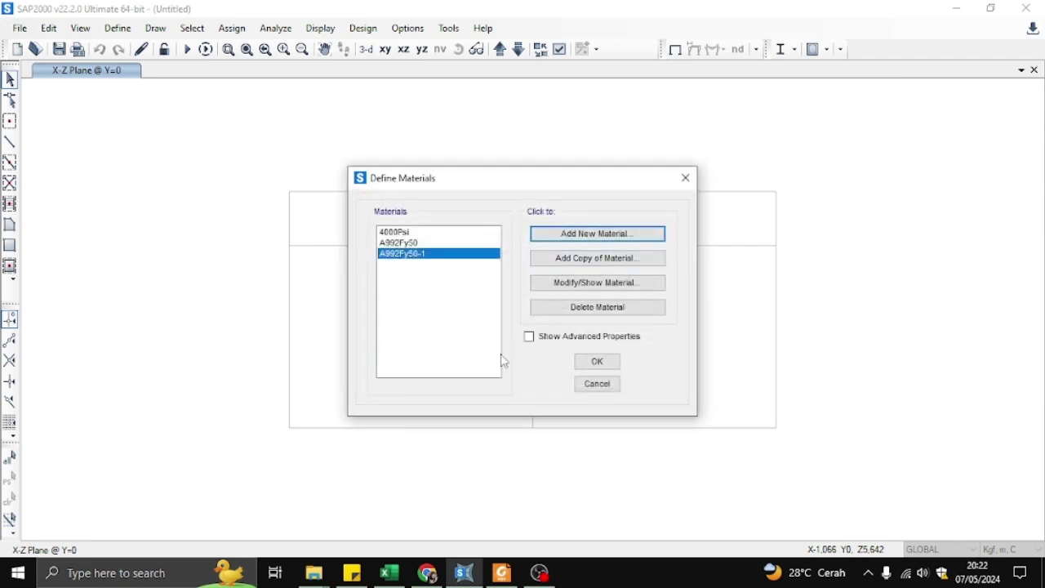
pyautogui.click(589, 284)
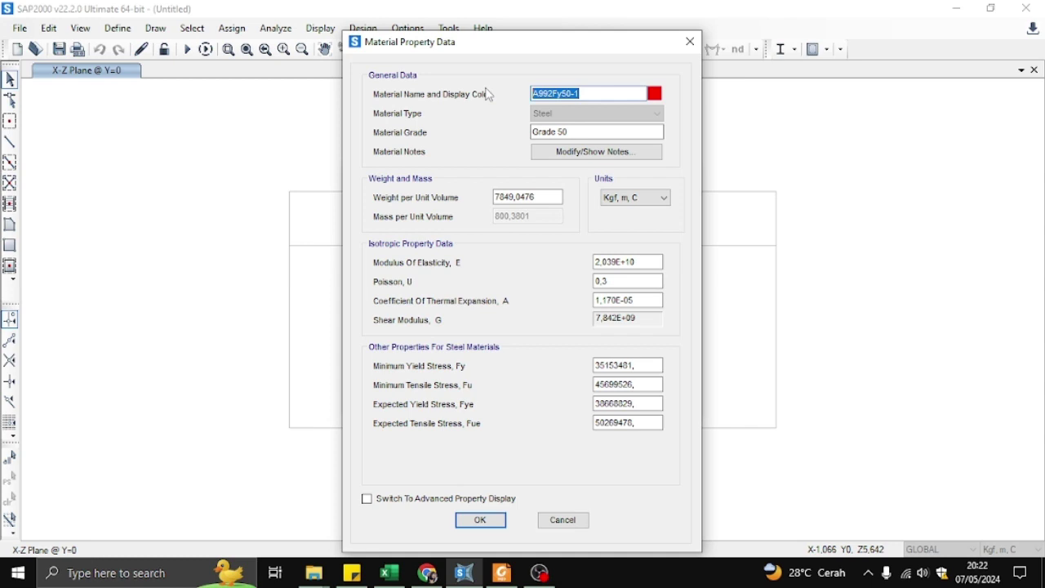
pyautogui.write('BJ 41')
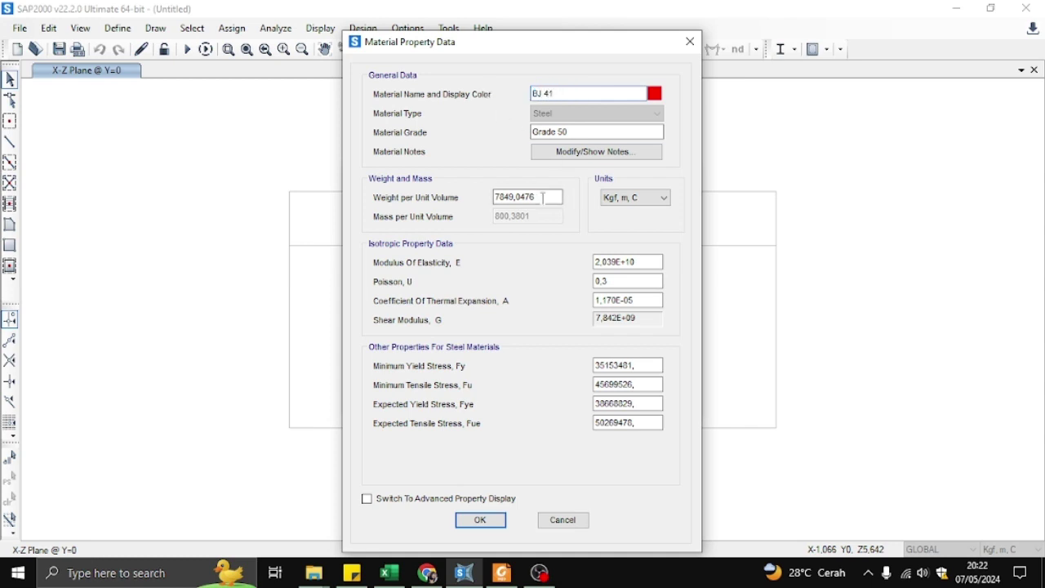
pyautogui.moveTo(543, 197); pyautogui.dragTo(449, 198)
pyautogui.write('7850')
# Switch the BJ 41 material's units to N, mm, C and set its modulus of elasticity to 200000
pyautogui.click(630, 197)
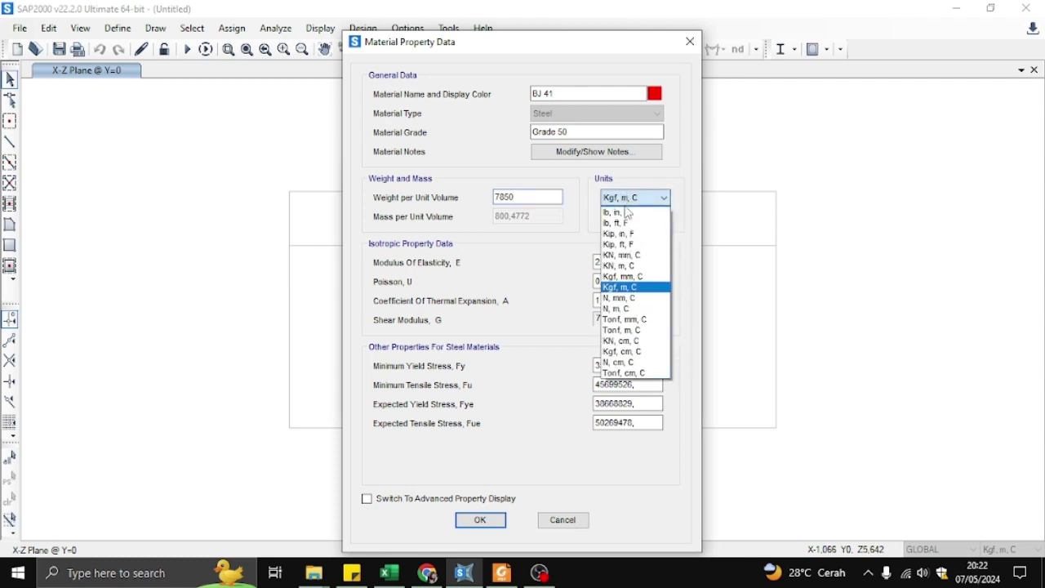
pyautogui.click(639, 299)
pyautogui.moveTo(653, 262); pyautogui.dragTo(565, 271)
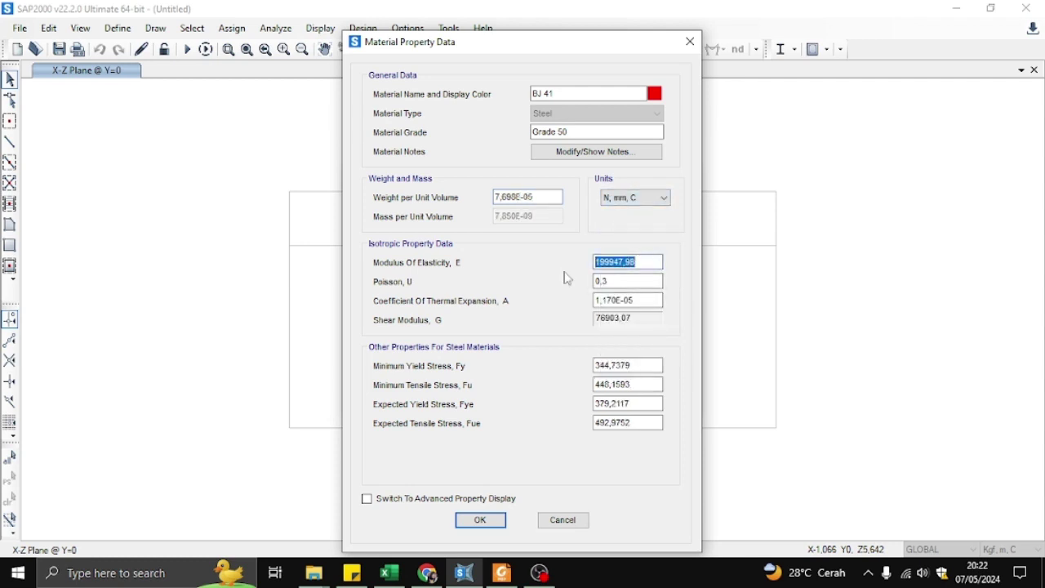
pyautogui.write('200000')
# Set BJ 41's minimum yield stress to 250, minimum tensile to 410, expected yield to 1,1*250 and expected tensile to 1,1*410, and save it
pyautogui.moveTo(649, 365); pyautogui.dragTo(504, 400)
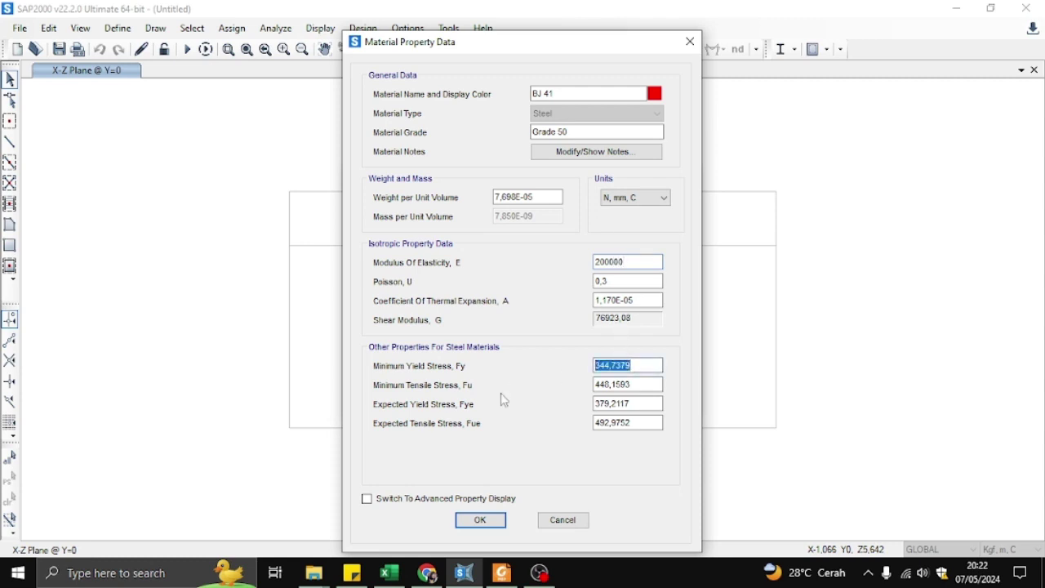
pyautogui.write('250')
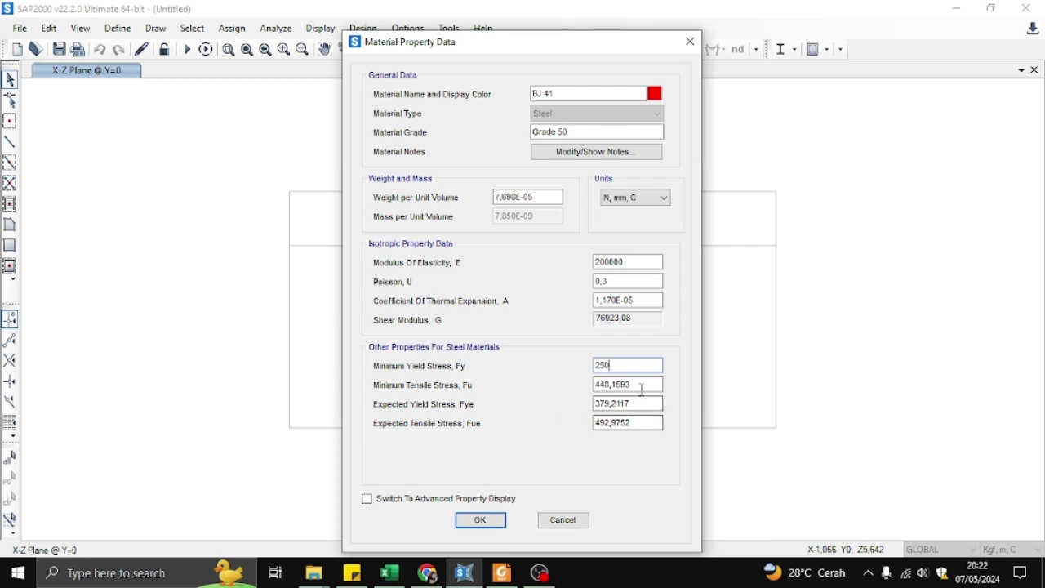
pyautogui.moveTo(657, 385); pyautogui.dragTo(560, 388)
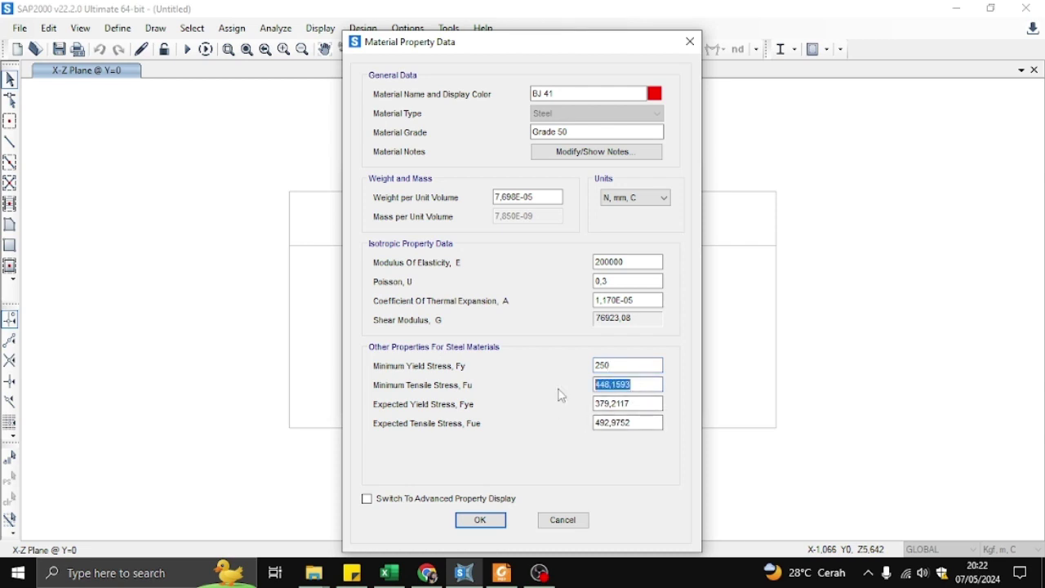
pyautogui.write('410')
pyautogui.moveTo(649, 404); pyautogui.dragTo(528, 433)
pyautogui.write('1,1*250')
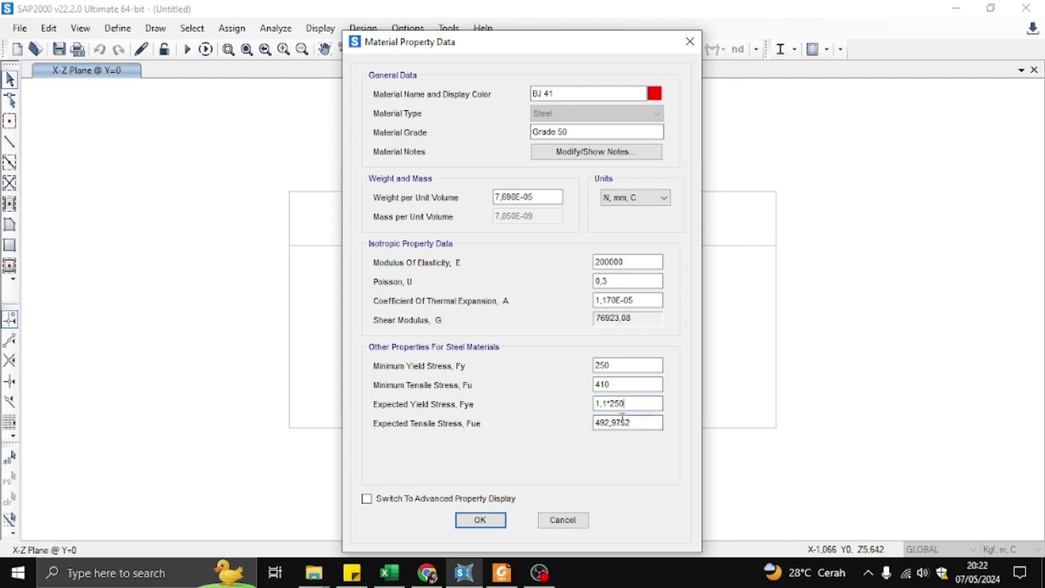
pyautogui.moveTo(640, 423); pyautogui.dragTo(585, 433)
pyautogui.write('1,1*410')
pyautogui.click(494, 529)
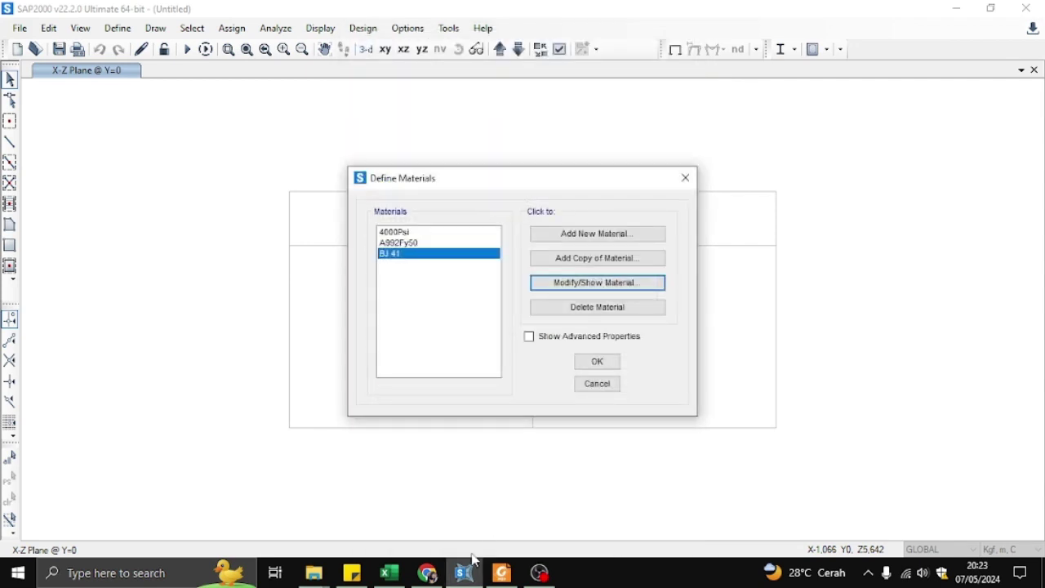
# Delete the default materials 4000Psi and A992Fy50 and accept the material list
pyautogui.click(422, 234)
pyautogui.click(552, 306)
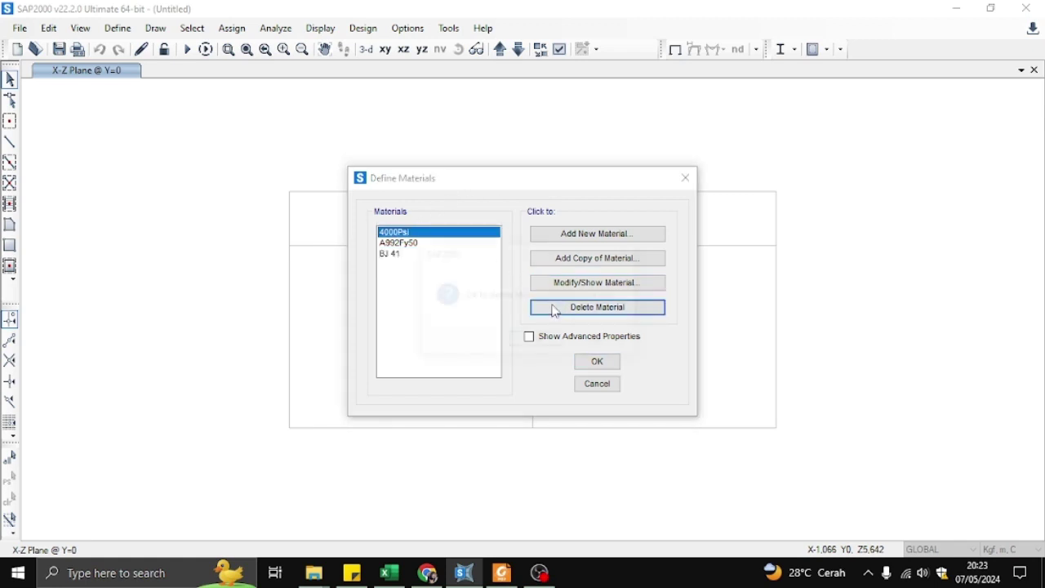
pyautogui.click(534, 341)
pyautogui.click(586, 311)
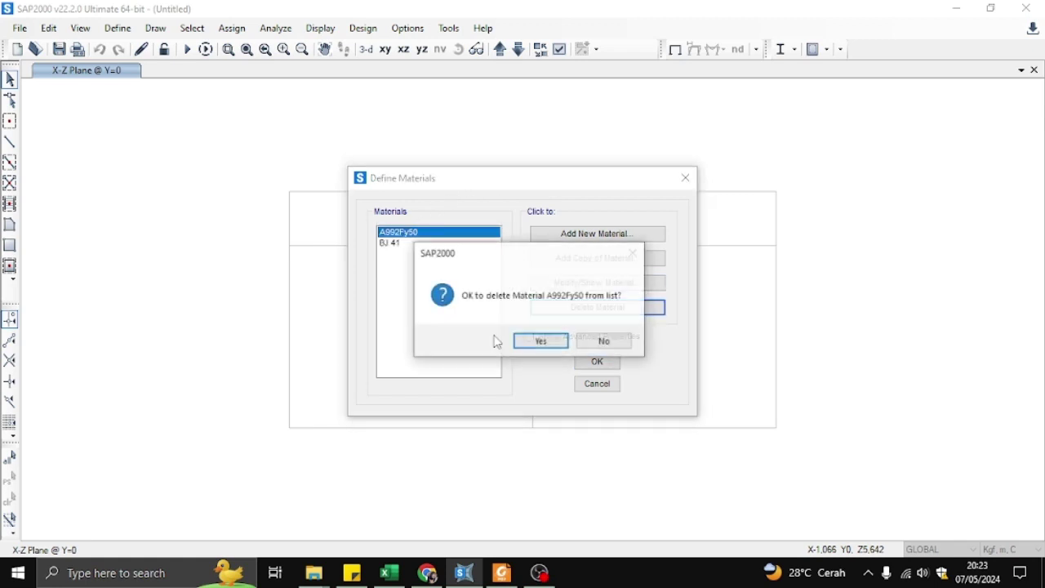
pyautogui.click(533, 342)
pyautogui.click(595, 362)
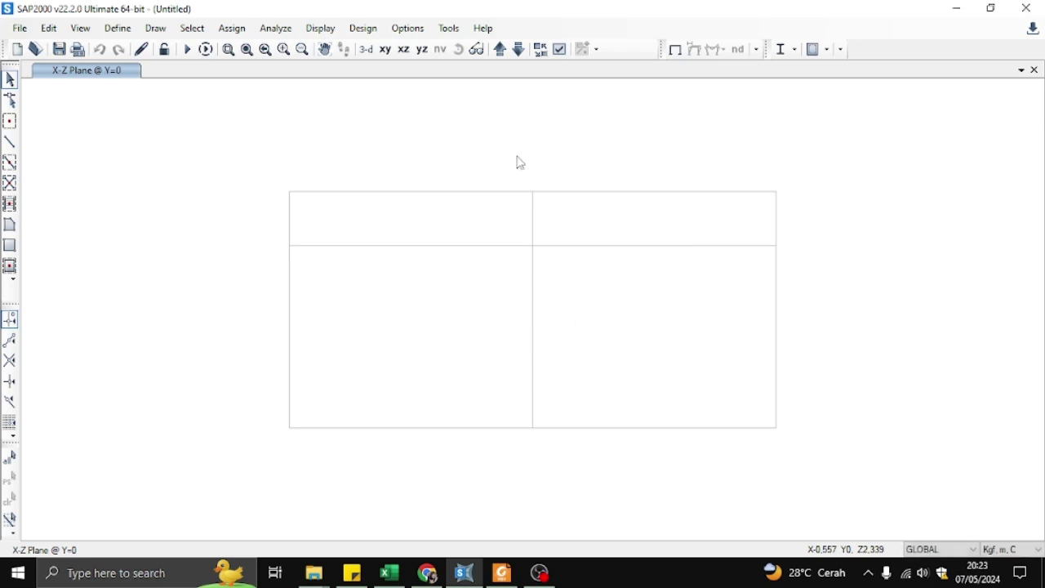
# Change the model's current units to N, mm, C
pyautogui.click(118, 32)
pyautogui.click(118, 31)
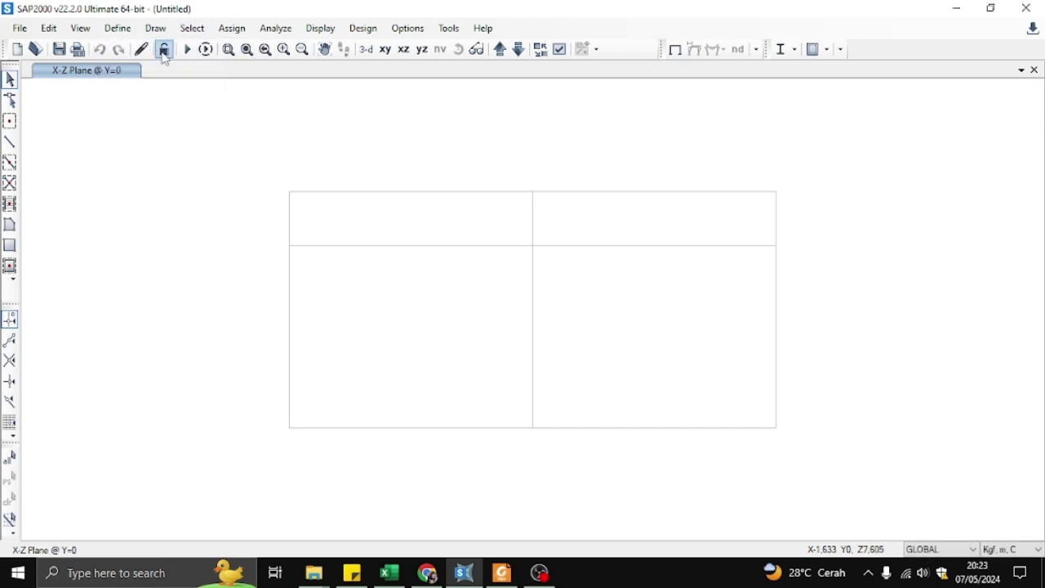
pyautogui.click(1031, 549)
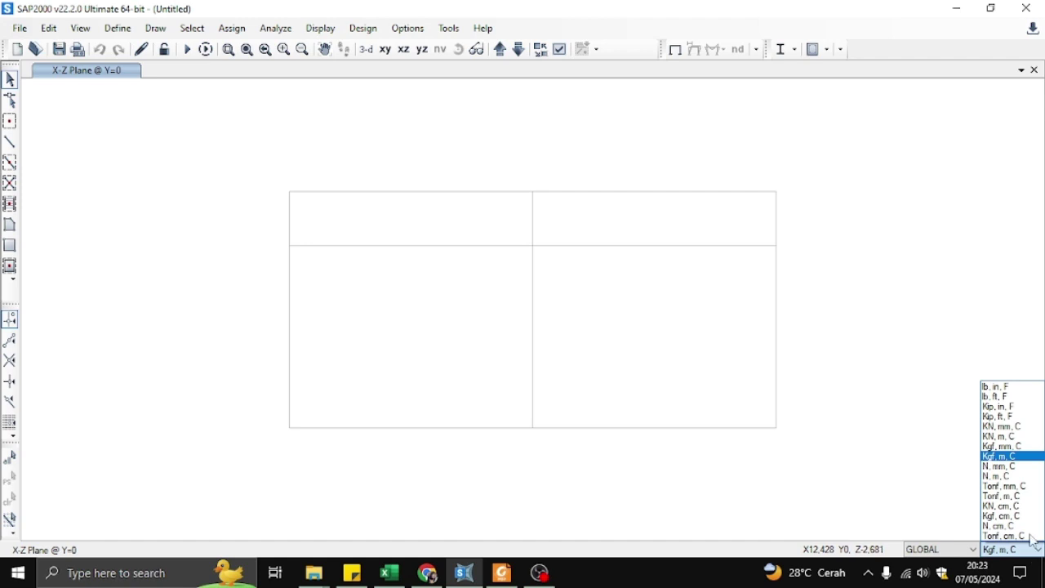
pyautogui.click(1000, 466)
# Add a new steel I/Wide Flange frame section and name it KOLOM
pyautogui.click(123, 33)
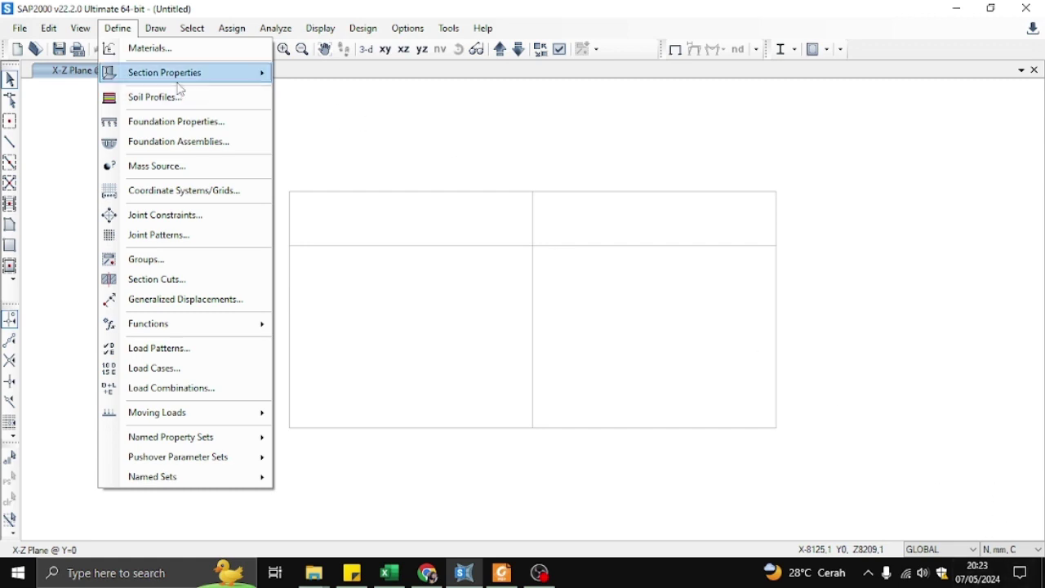
pyautogui.moveTo(218, 85)
pyautogui.click(387, 79)
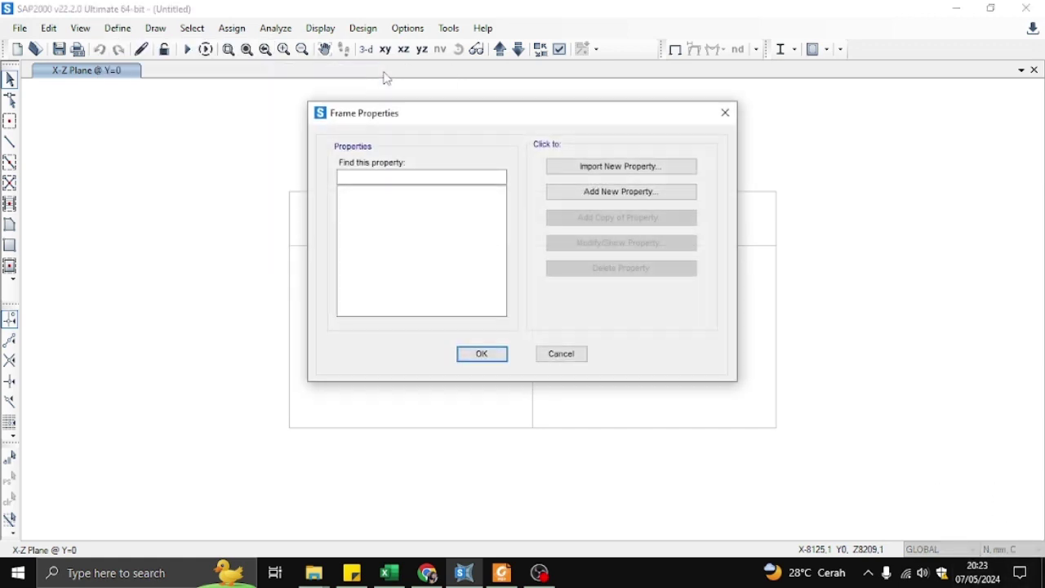
pyautogui.click(631, 194)
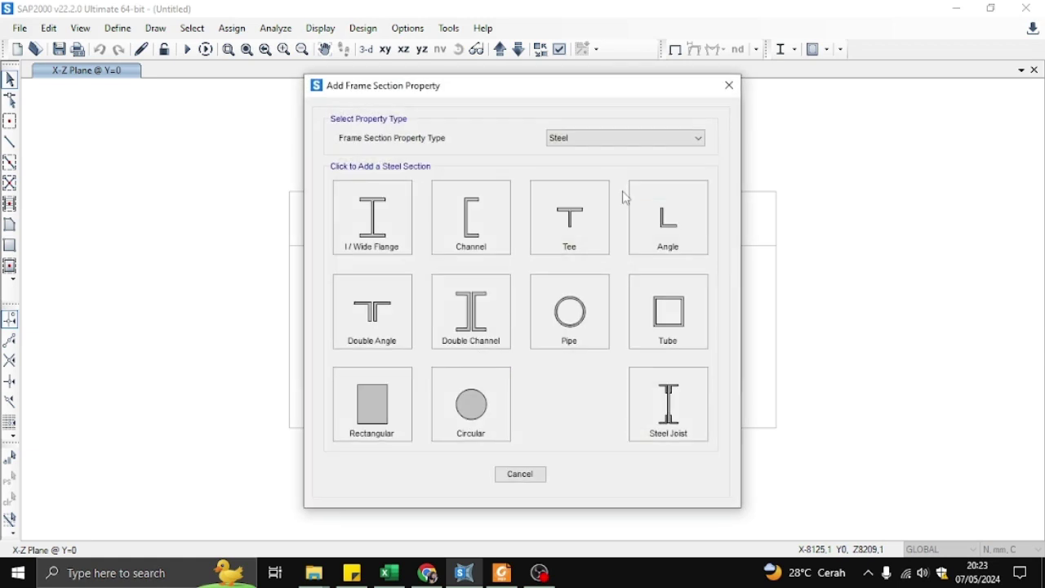
pyautogui.click(378, 216)
pyautogui.moveTo(562, 153); pyautogui.dragTo(404, 159)
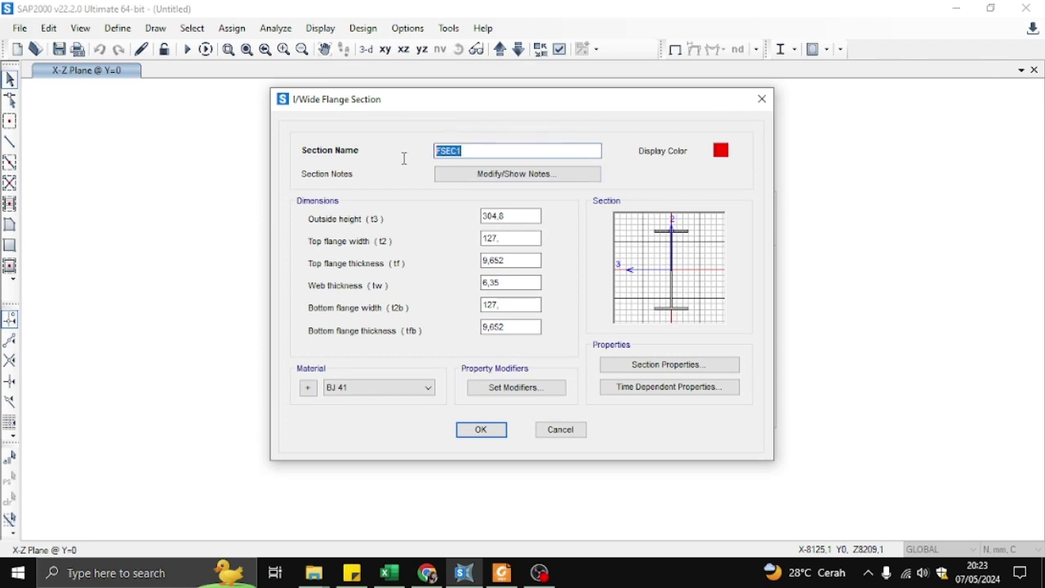
pyautogui.write('KOLOM')
# Check the highlighted 175×175 profile in Tabel Profil Baja.pdf, and set KOLOM's outside height and top flange width to 175 mm
pyautogui.click(502, 573)
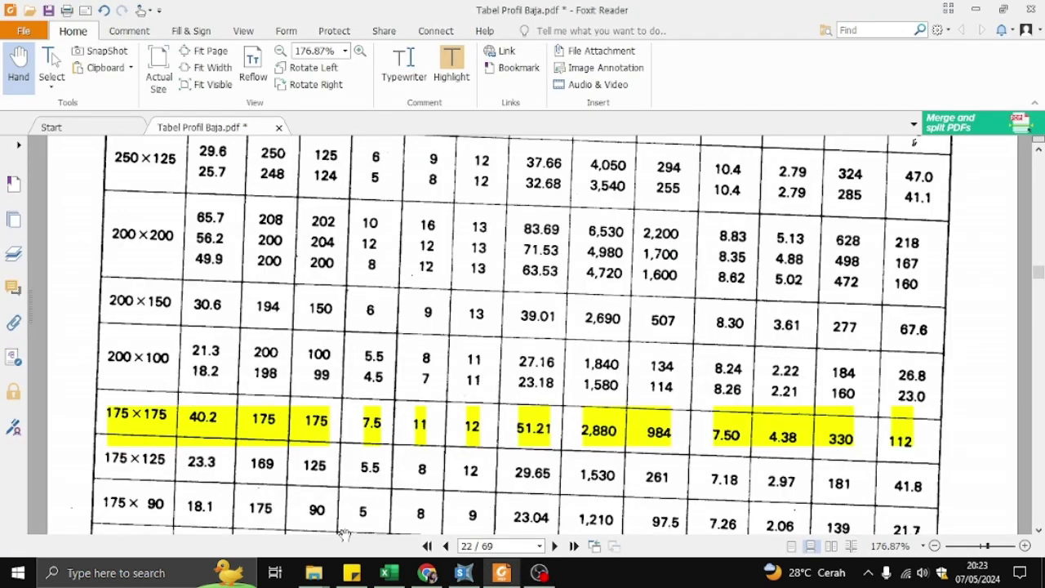
pyautogui.click(464, 573)
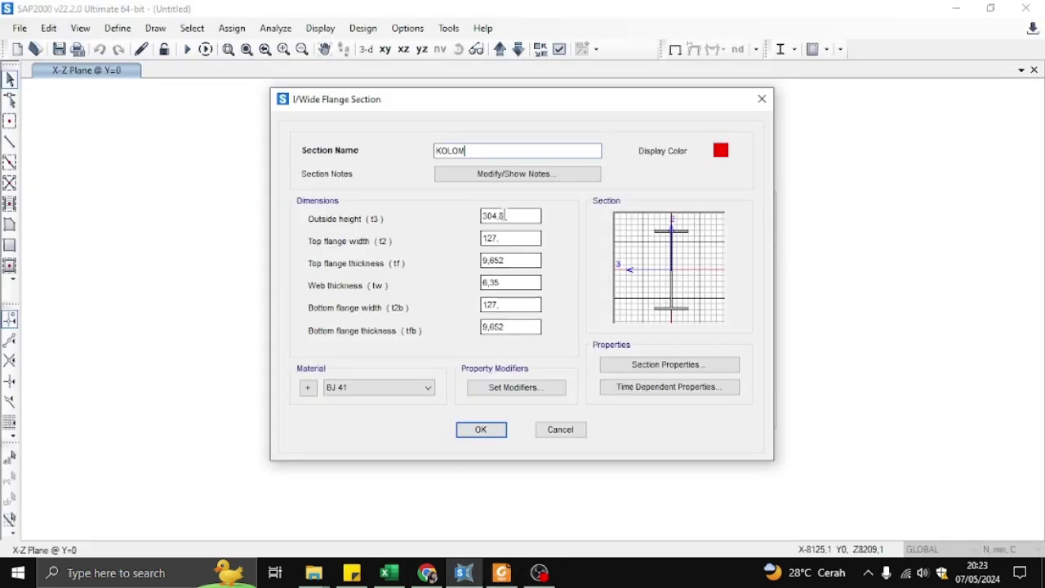
pyautogui.moveTo(505, 216); pyautogui.dragTo(432, 225)
pyautogui.write('175')
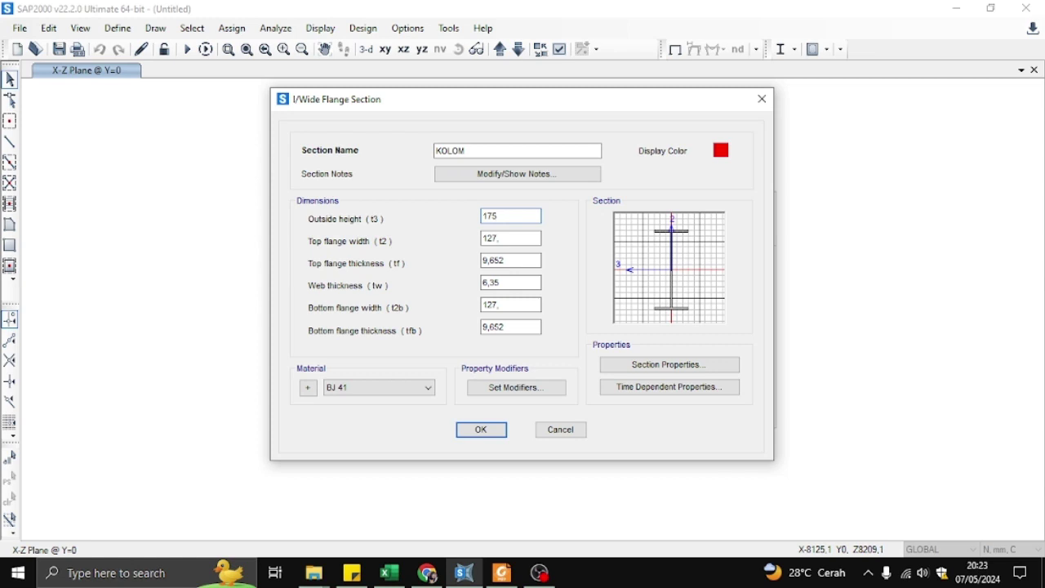
pyautogui.moveTo(517, 236); pyautogui.dragTo(491, 242)
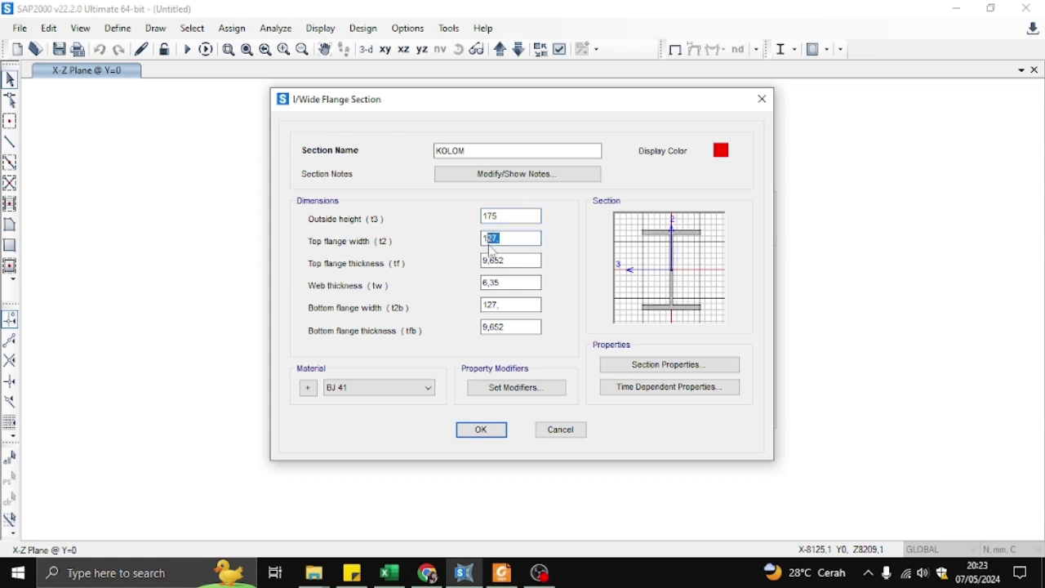
pyautogui.press('BackSpace')
# Look up the 175×175 profile's flange thickness in the Foxit Reader table and set KOLOM's top flange thickness to 11 mm
pyautogui.click(502, 572)
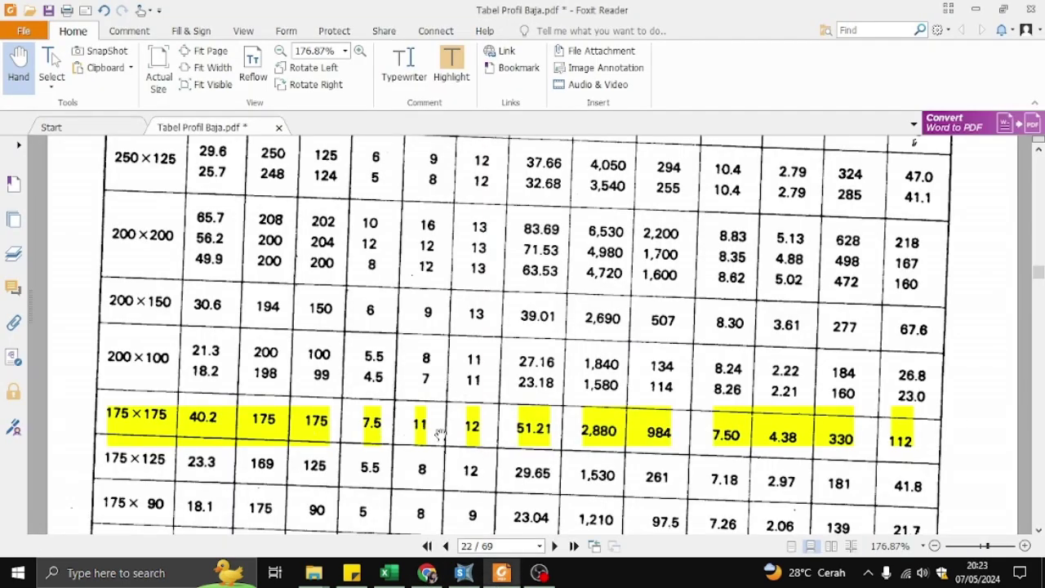
pyautogui.scroll(5, 457, 435)
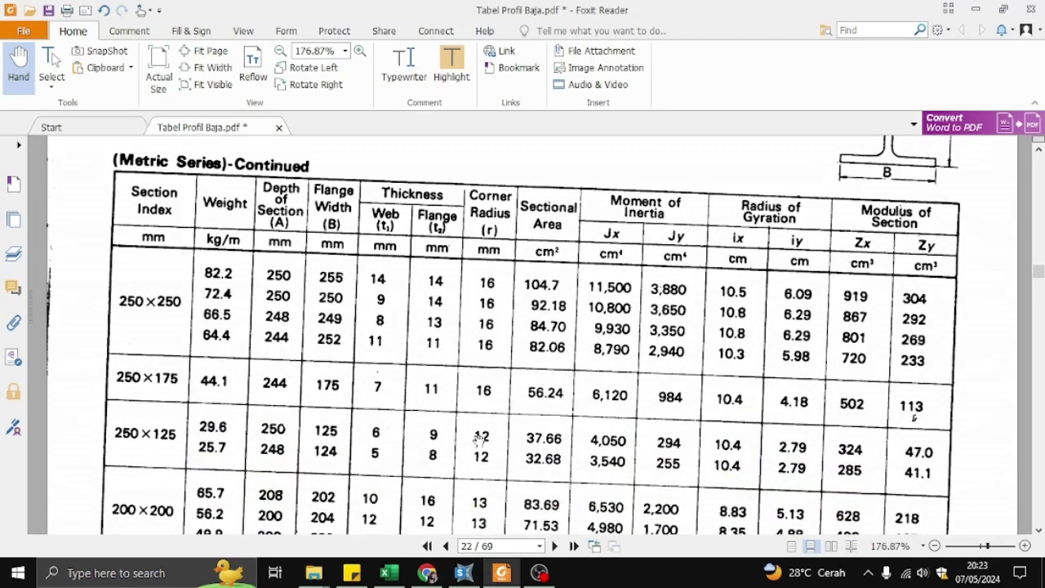
pyautogui.scroll(-5, 425, 310)
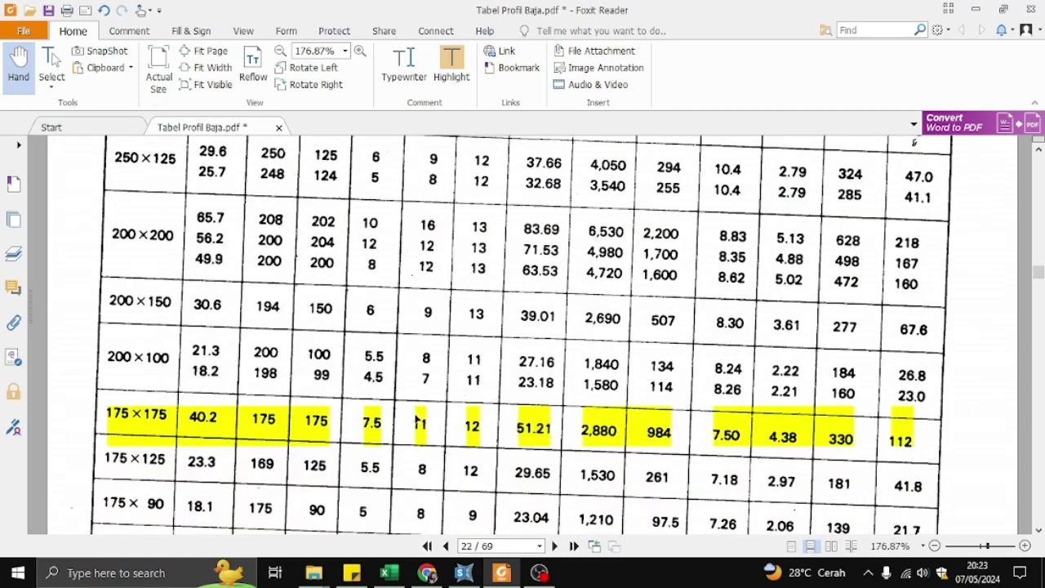
pyautogui.click(464, 572)
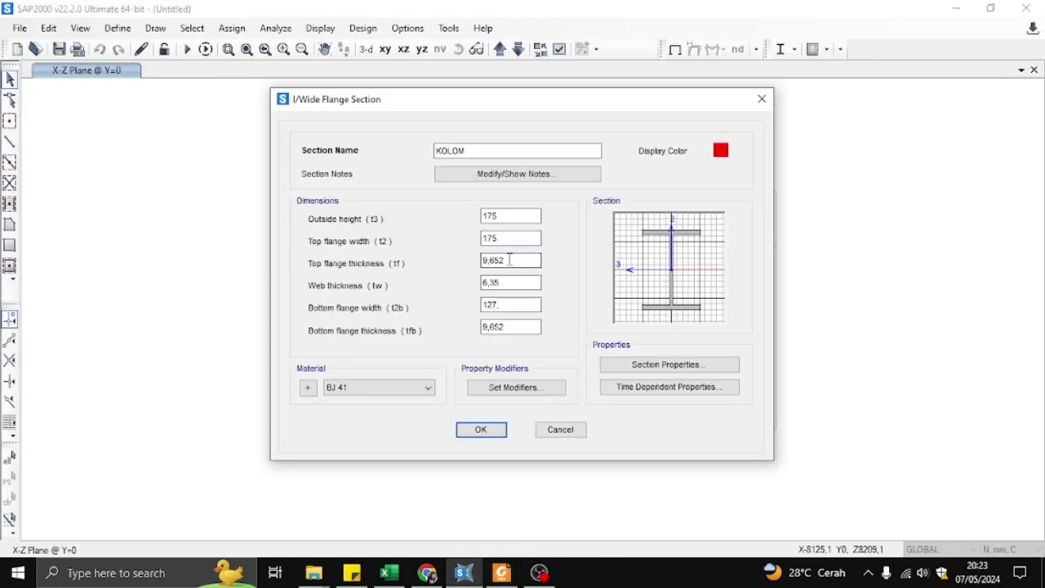
pyautogui.doubleClick(509, 259)
pyautogui.write('11')
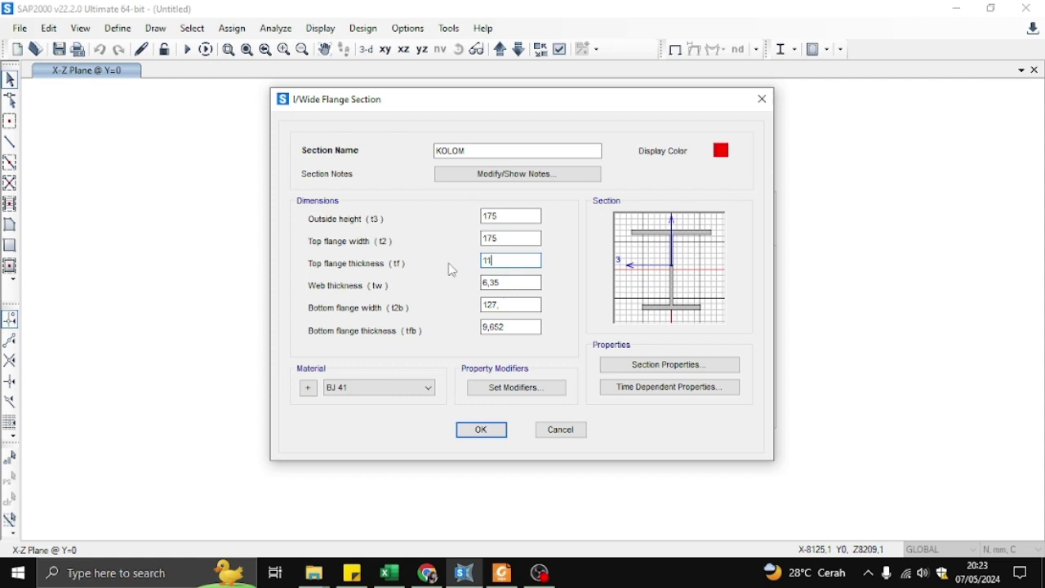
# Check the web thickness in the profile table, and set KOLOM's web thickness to 7,5, bottom flange width to 175 and bottom flange thickness to 11
pyautogui.doubleClick(529, 282)
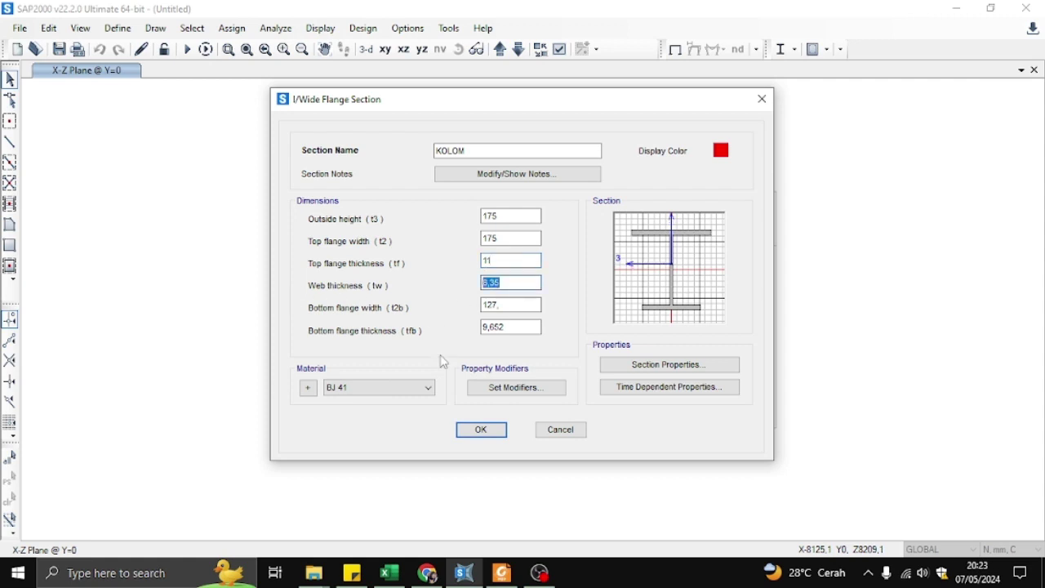
pyautogui.click(502, 572)
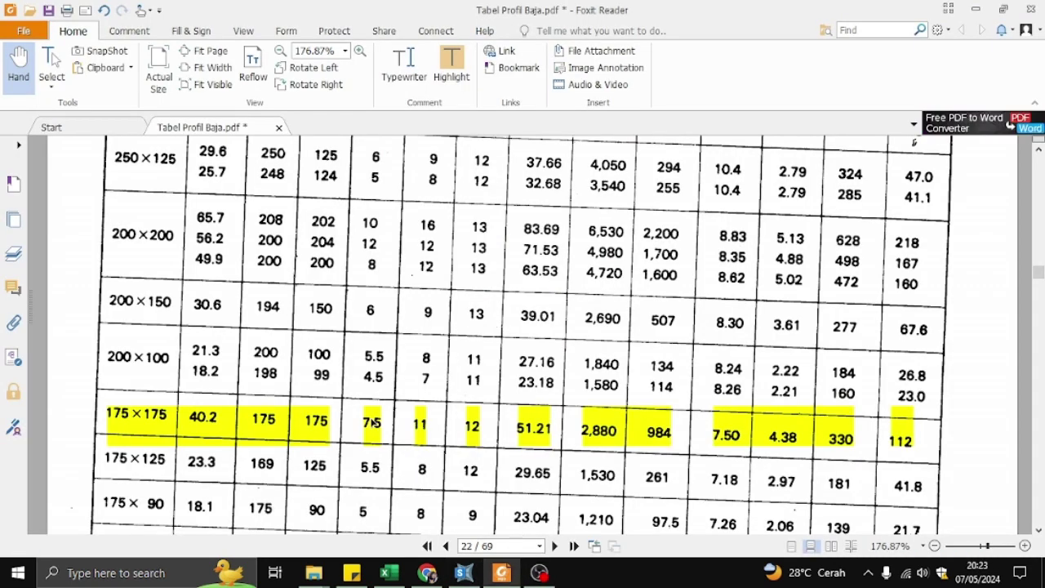
pyautogui.scroll(5, 381, 445)
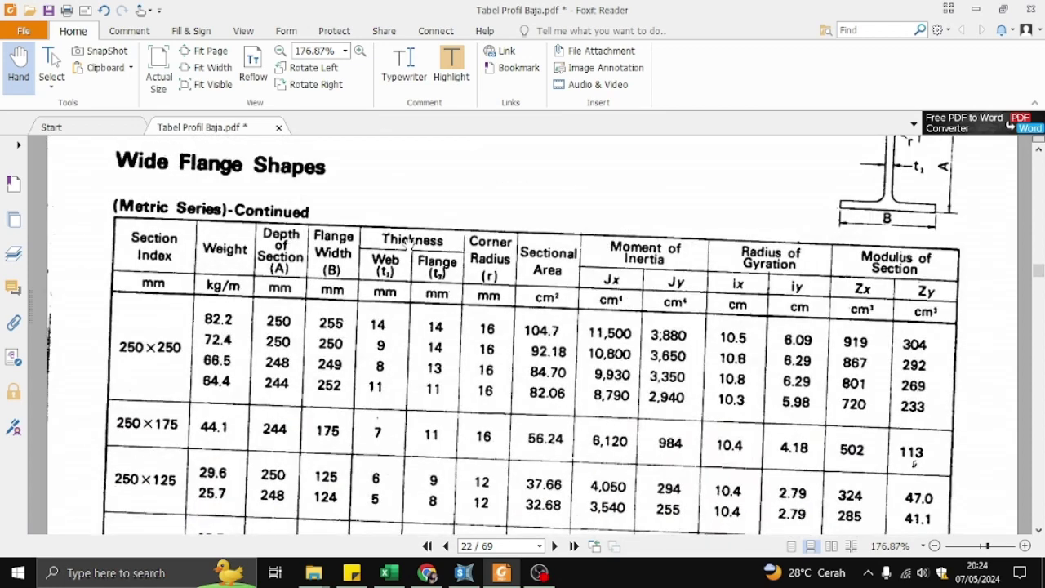
pyautogui.scroll(-5, 377, 384)
pyautogui.click(464, 572)
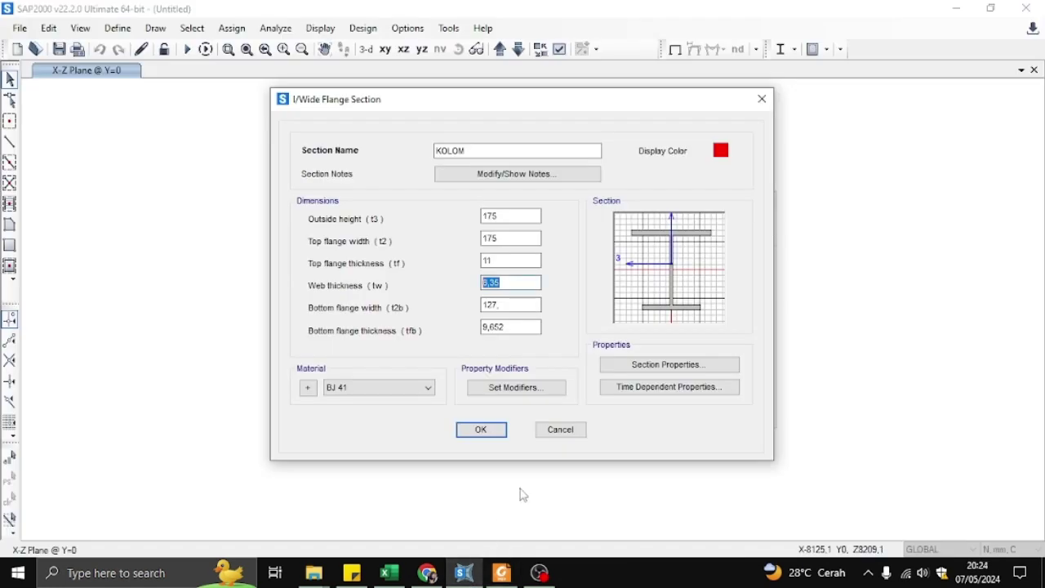
pyautogui.write('7')
pyautogui.press('Tab')
pyautogui.write('17')
pyautogui.press('Tab')
pyautogui.write('11')
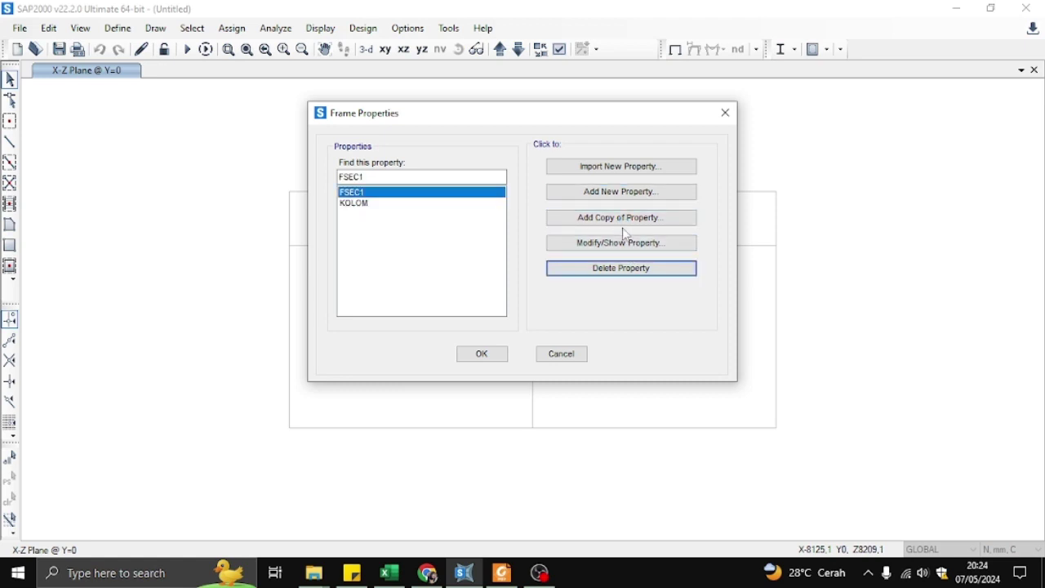
# Rename the FSEC1 frame section to BALOK and accept the frame section list
pyautogui.click(622, 242)
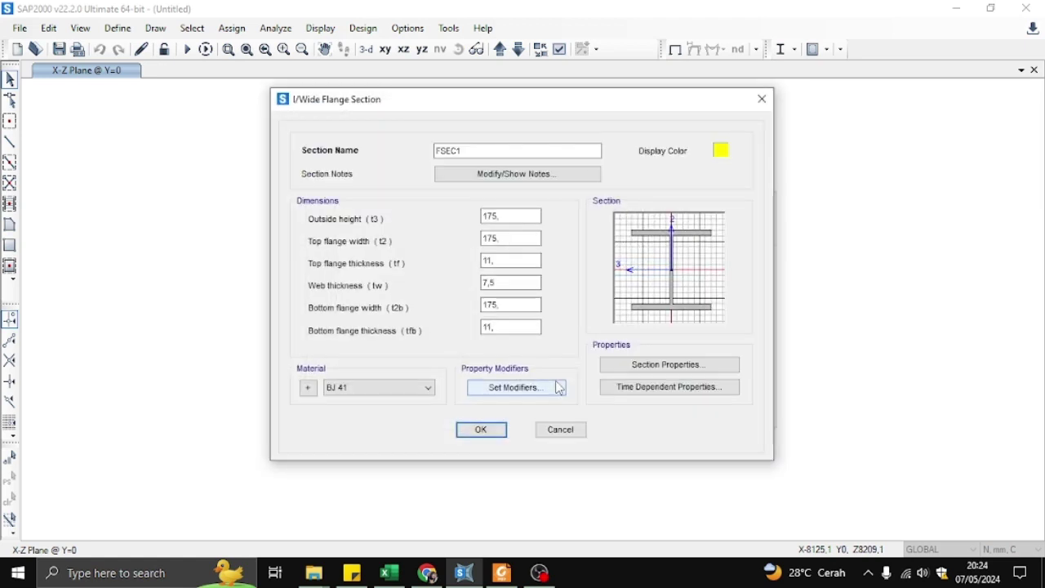
pyautogui.moveTo(463, 150); pyautogui.dragTo(414, 153)
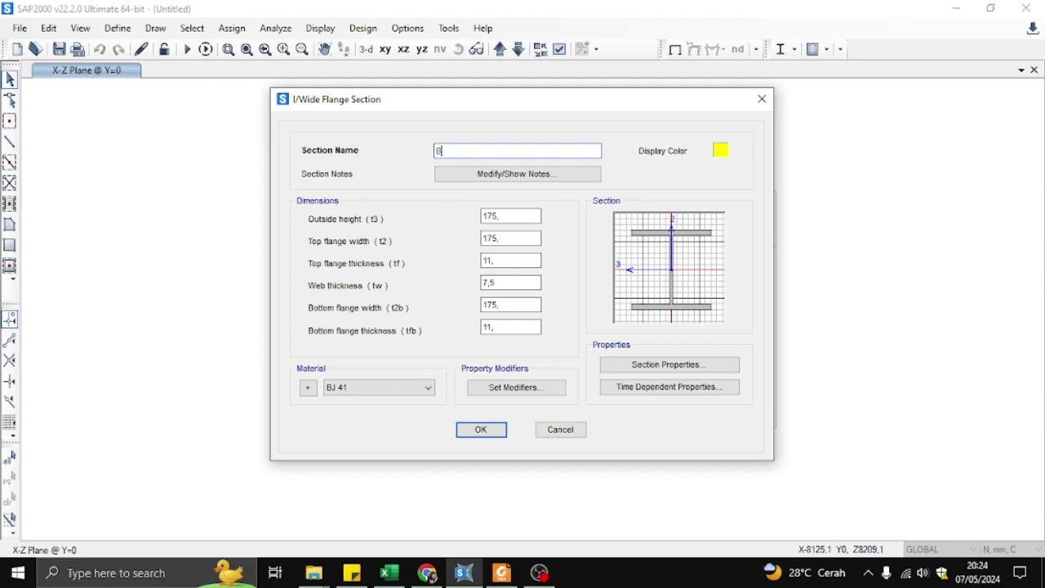
pyautogui.click(489, 431)
pyautogui.click(483, 354)
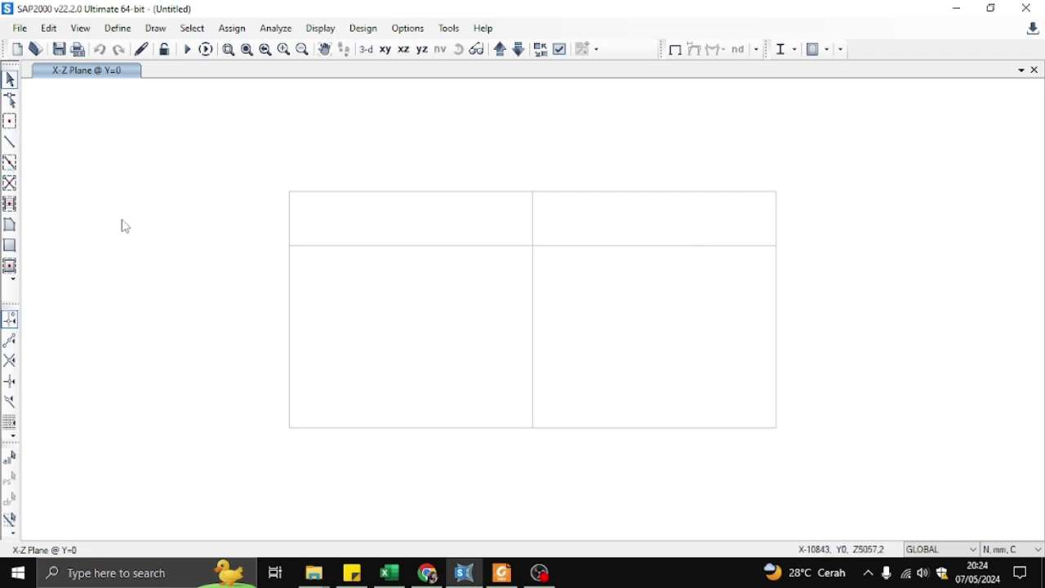
# Save the model on drive D: as GABLE FRAME NEW
pyautogui.hotkey('ctrl', 's')
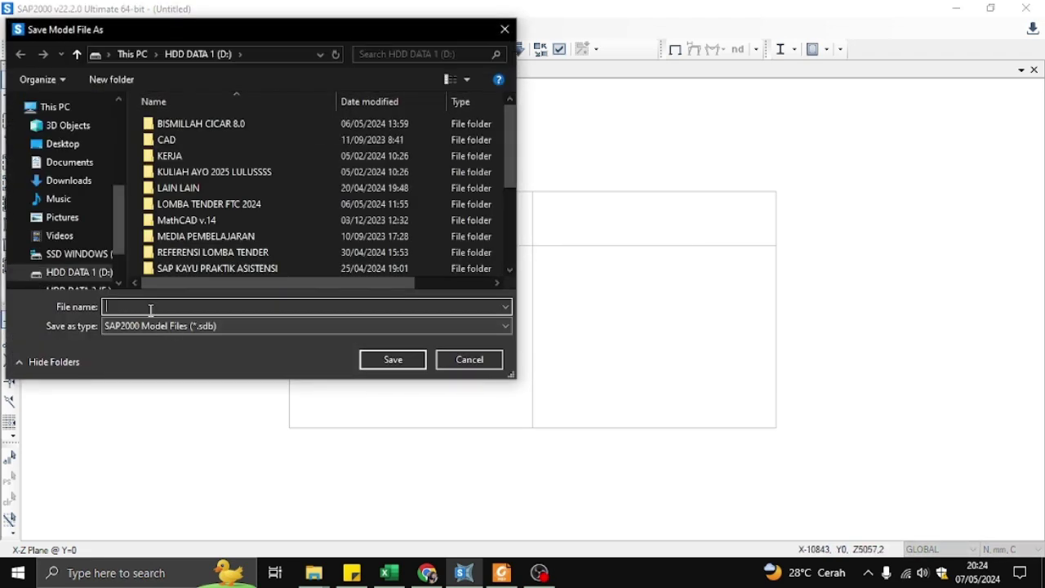
pyautogui.write('GABLE')
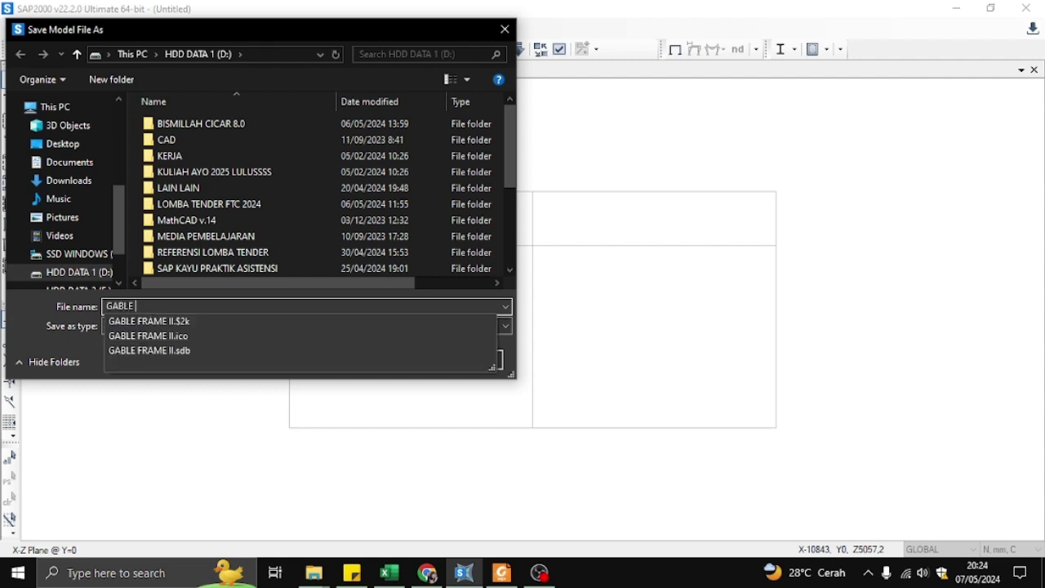
pyautogui.write(' FRAME NEW')
pyautogui.press('Return')
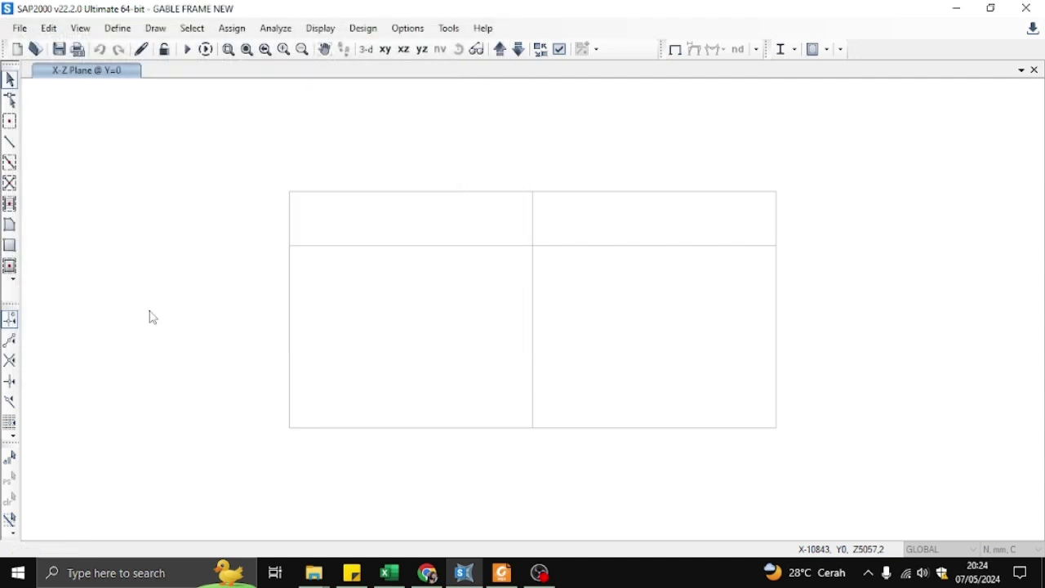
# Draw the left column as a straight KOLOM frame along X=-6000, from Z=0 up to Z=4500
pyautogui.click(9, 142)
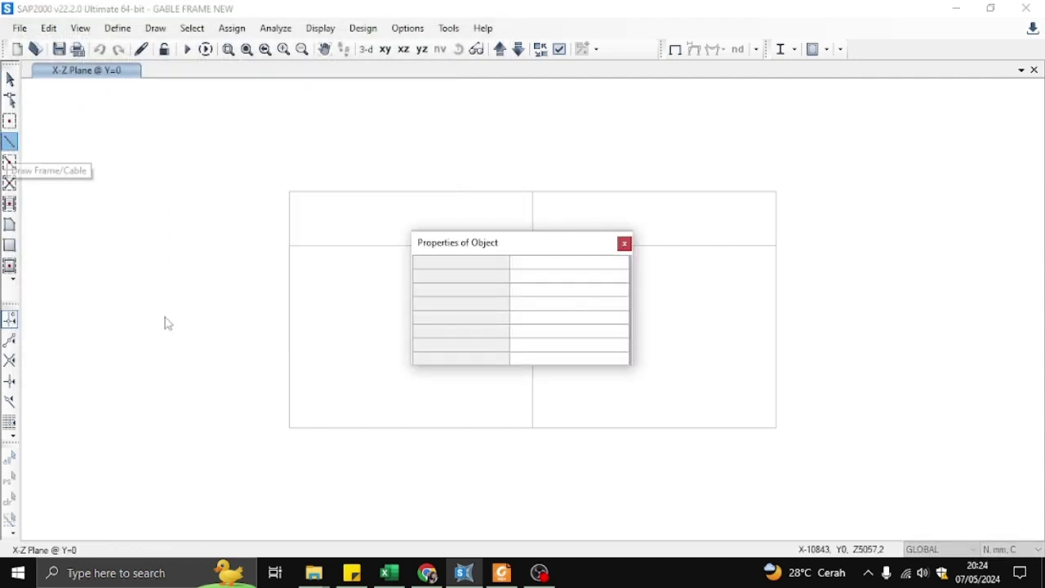
pyautogui.moveTo(527, 255); pyautogui.dragTo(180, 120)
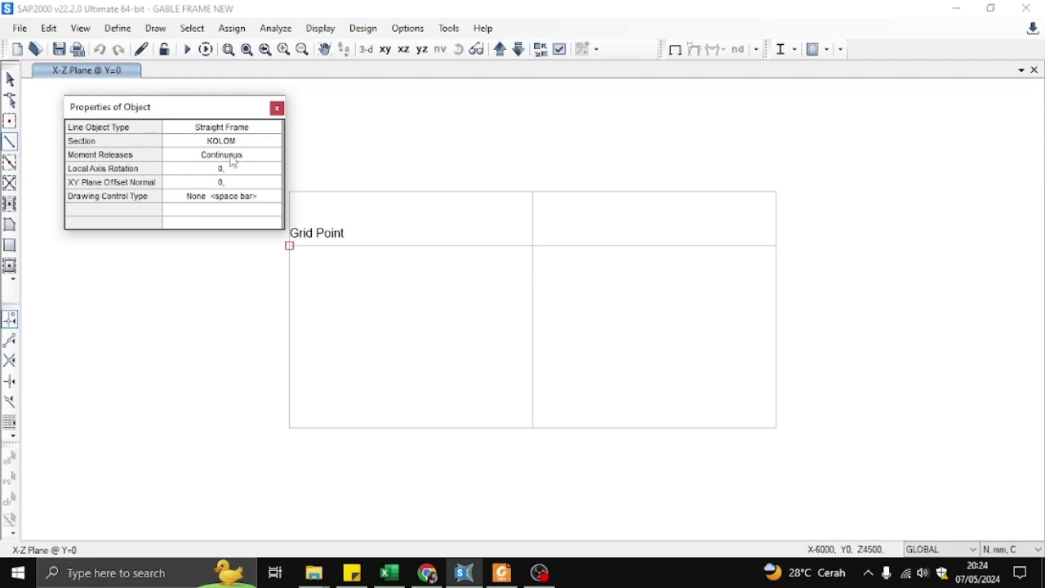
pyautogui.click(290, 428)
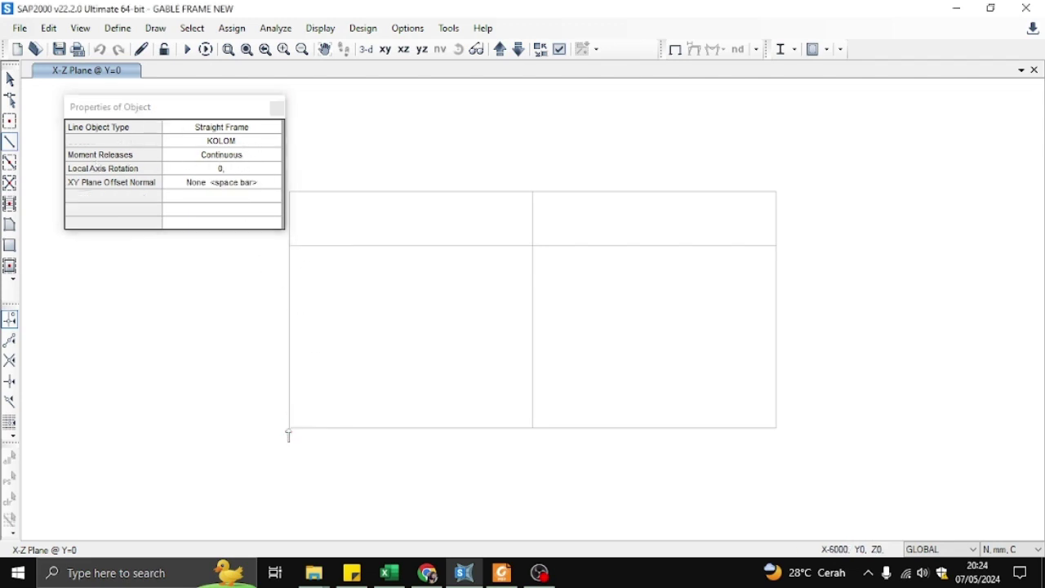
pyautogui.click(290, 246)
pyautogui.press('Escape')
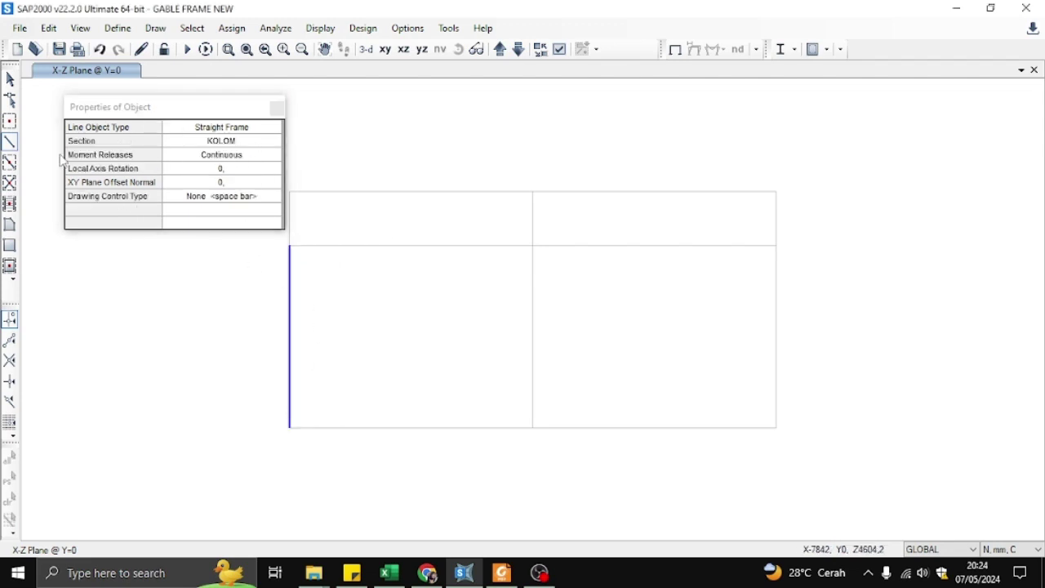
pyautogui.press('Escape')
# Draw the right column as a straight KOLOM frame along X=6000, from Z=0 up to the Z=4500 grid line
pyautogui.click(10, 142)
pyautogui.click(777, 427)
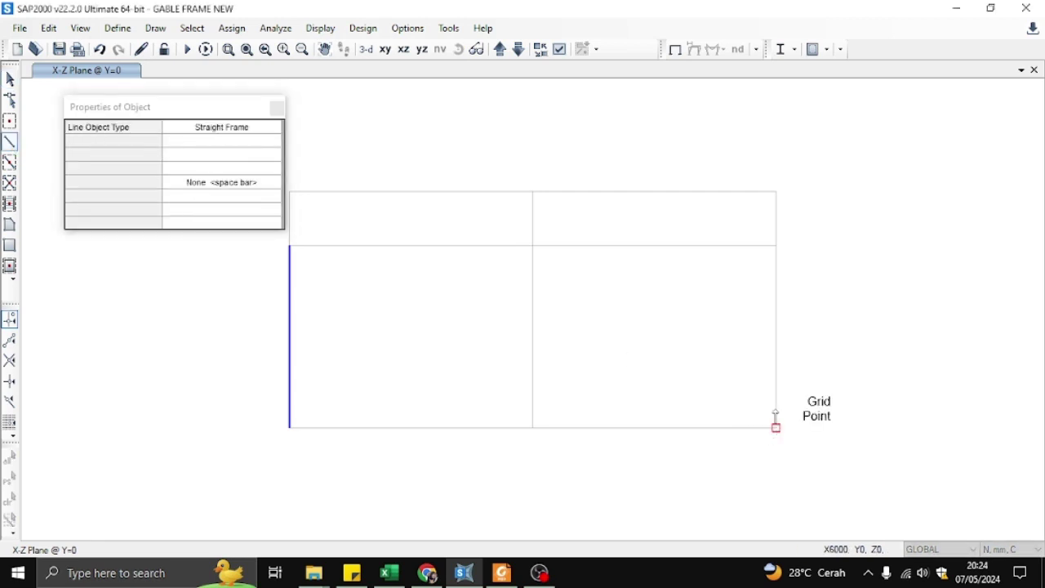
pyautogui.click(776, 246)
pyautogui.press('Escape')
pyautogui.press('Escape')
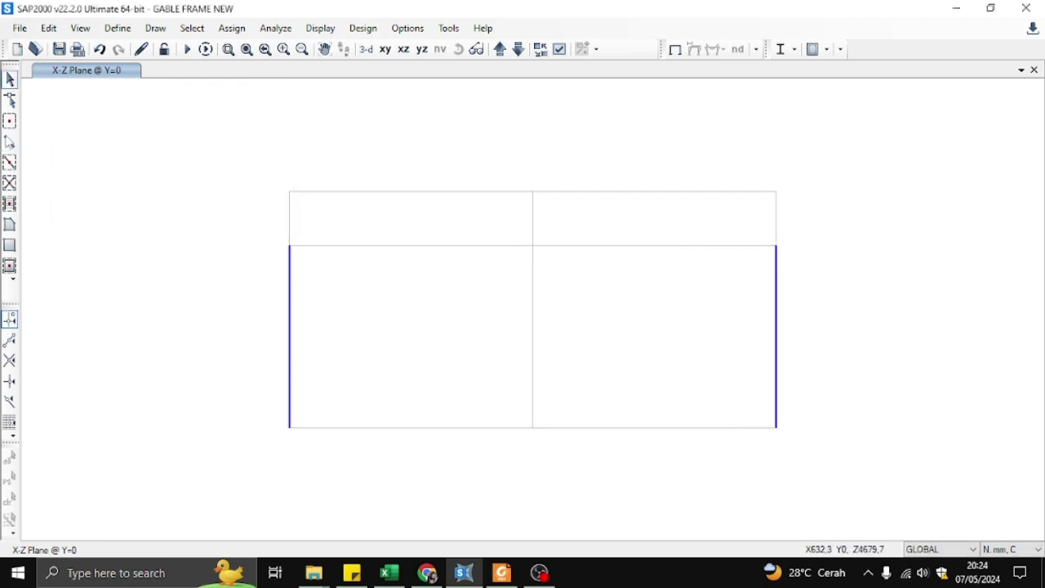
# Draw two sloping BALOK rafters from the left column top to the ridge at X=0, Z=5830 and down to the right column top
pyautogui.click(10, 142)
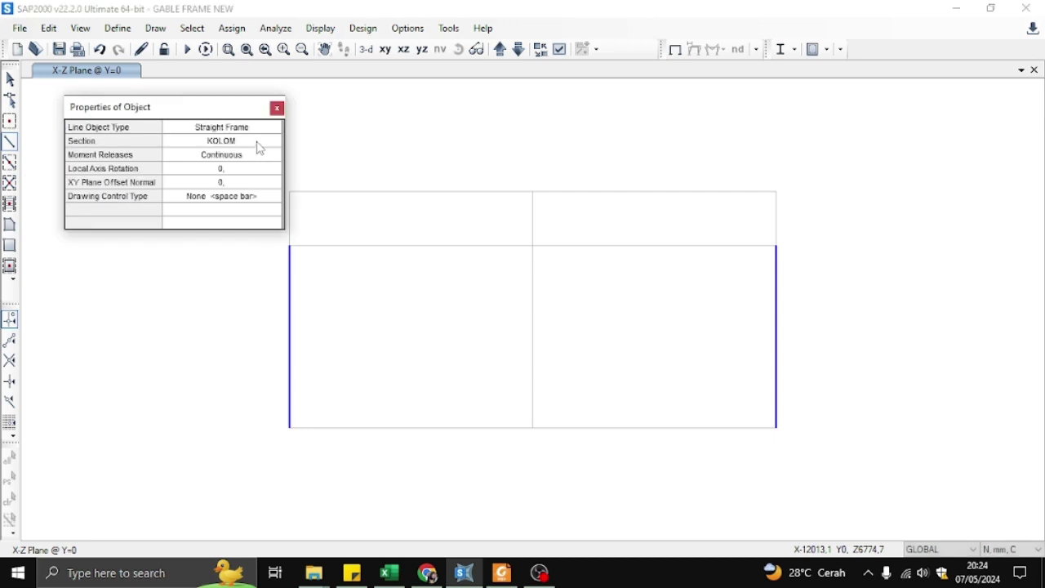
pyautogui.click(262, 144)
pyautogui.click(274, 143)
pyautogui.click(220, 168)
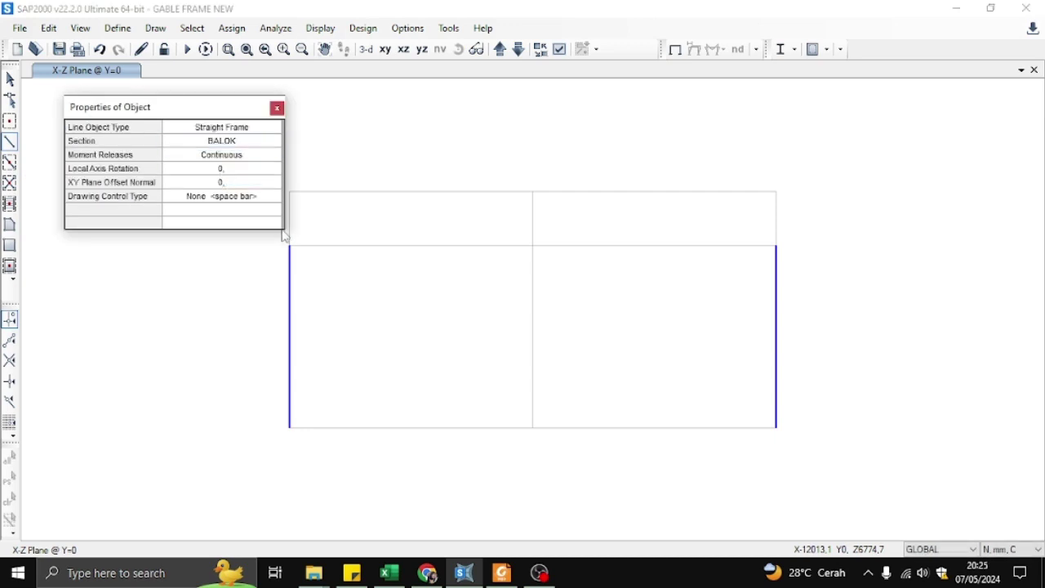
pyautogui.click(532, 192)
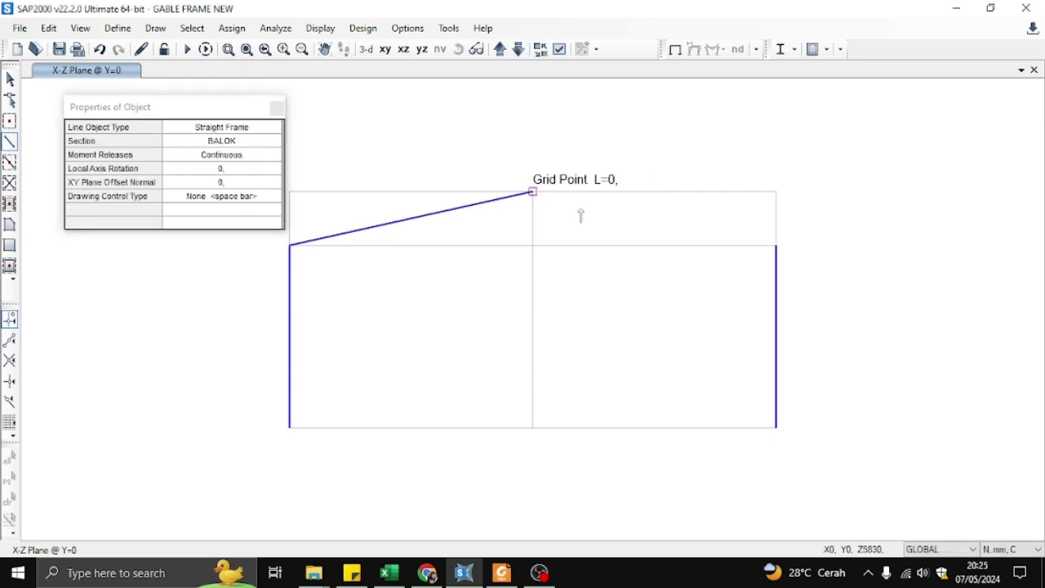
pyautogui.click(774, 246)
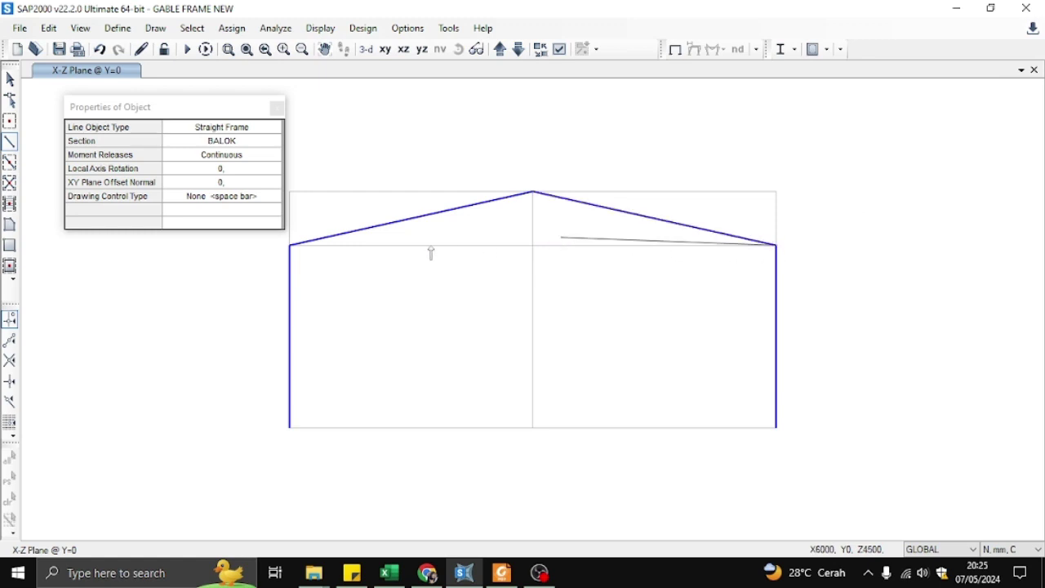
pyautogui.press('Escape')
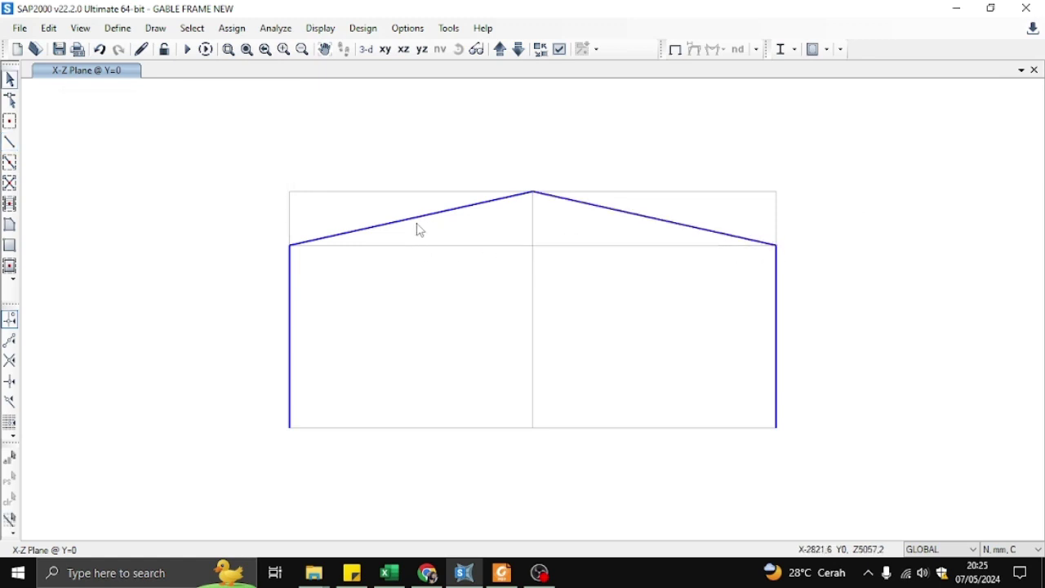
# Divide the left rafter into 6 frames with a last/first length ratio of 1
pyautogui.click(397, 218)
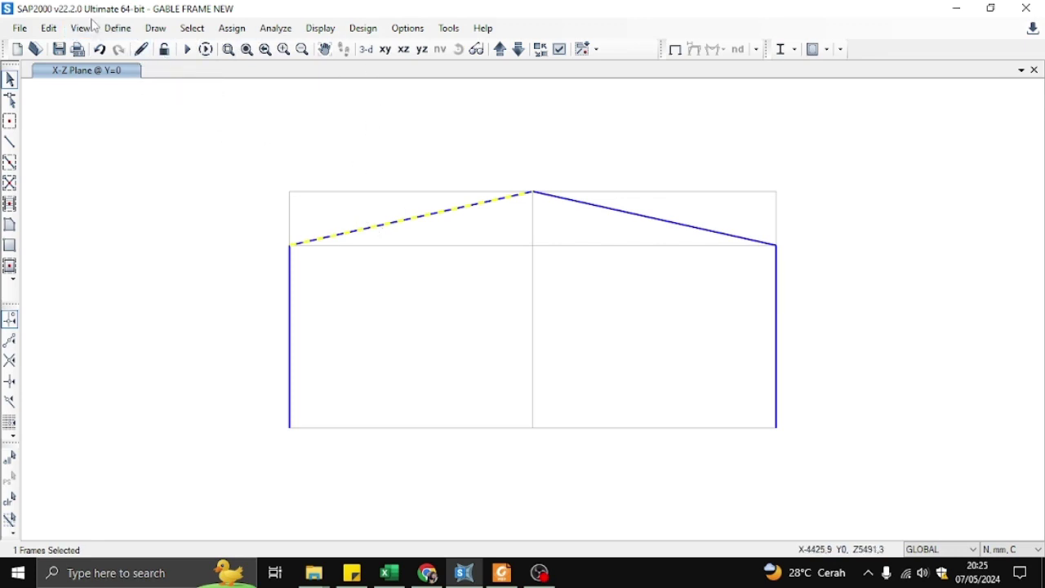
pyautogui.click(49, 28)
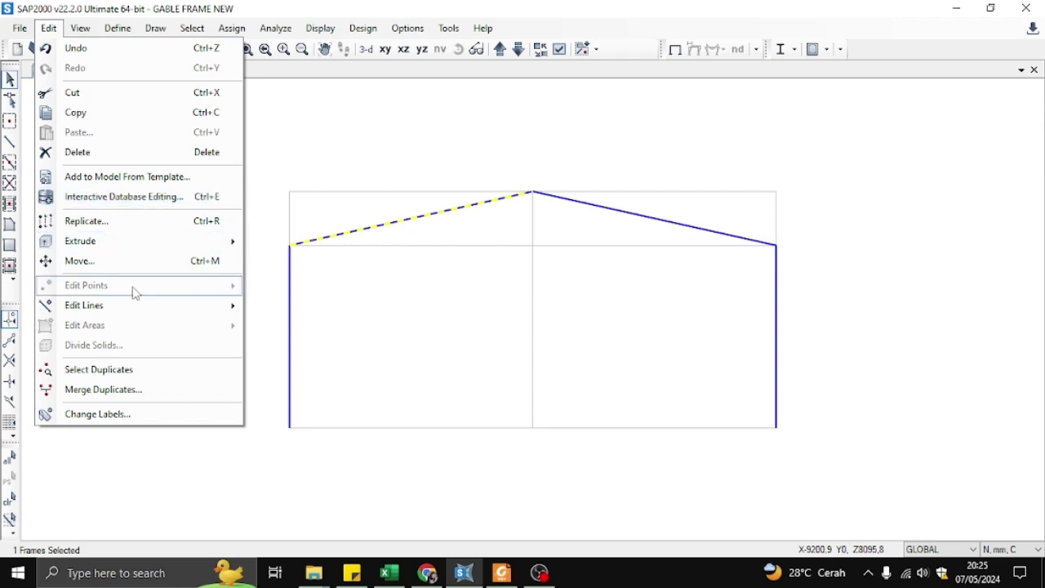
pyautogui.moveTo(138, 310)
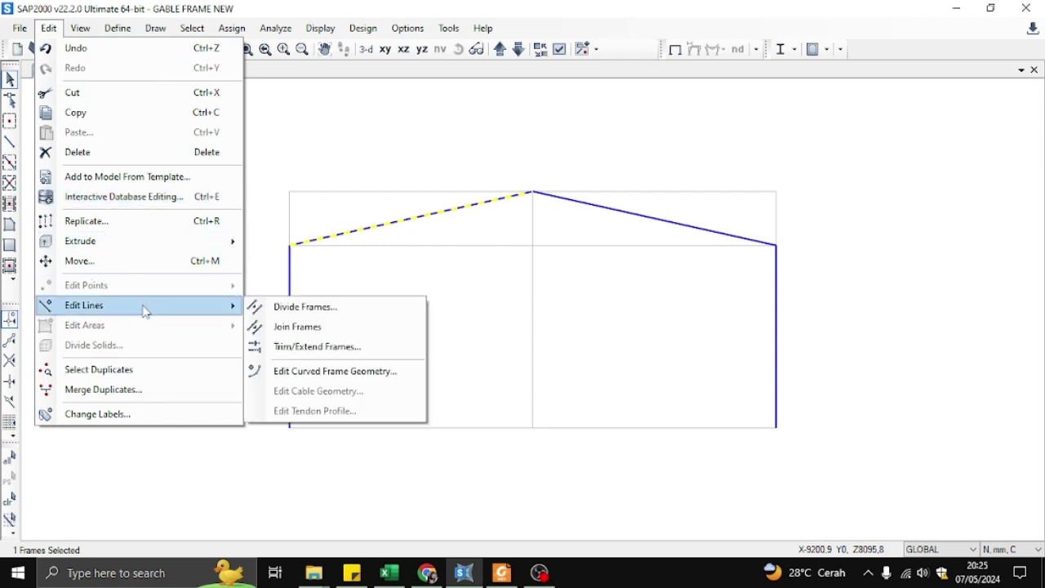
pyautogui.click(300, 308)
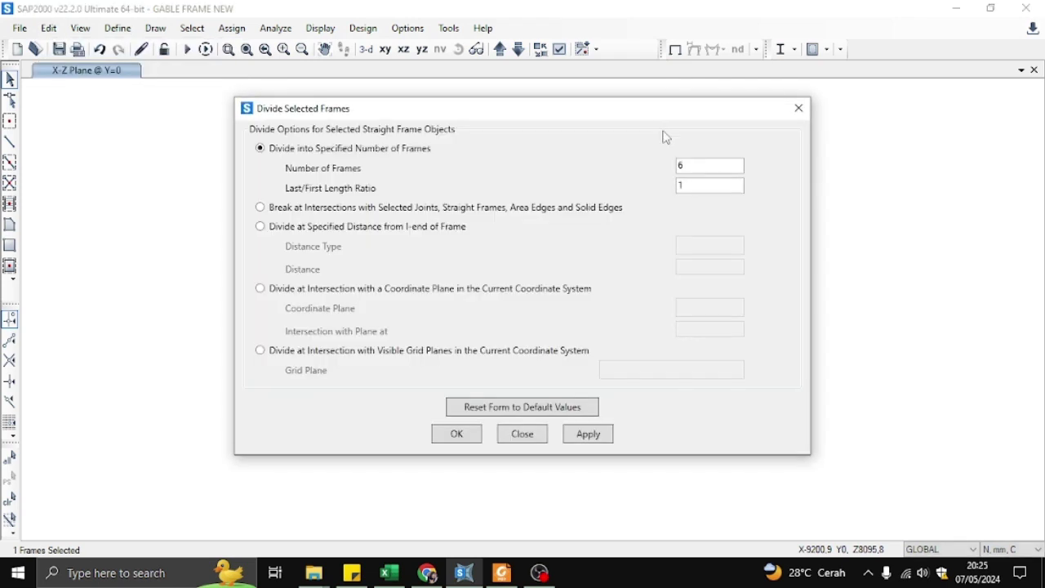
pyautogui.click(470, 433)
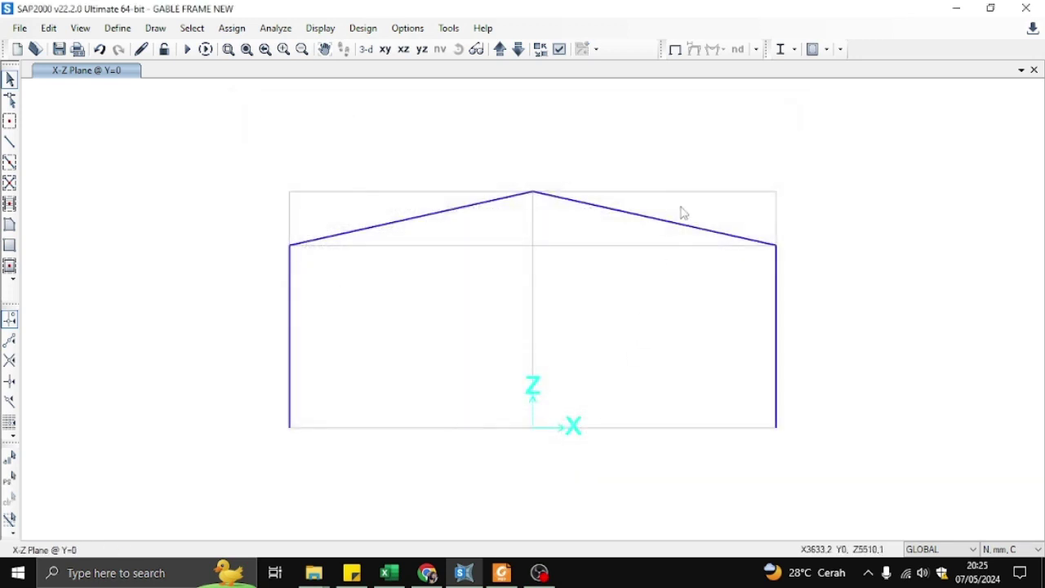
# Divide the right rafter into 6 frames with a last/first length ratio of 1
pyautogui.moveTo(681, 209); pyautogui.dragTo(619, 224)
pyautogui.click(49, 27)
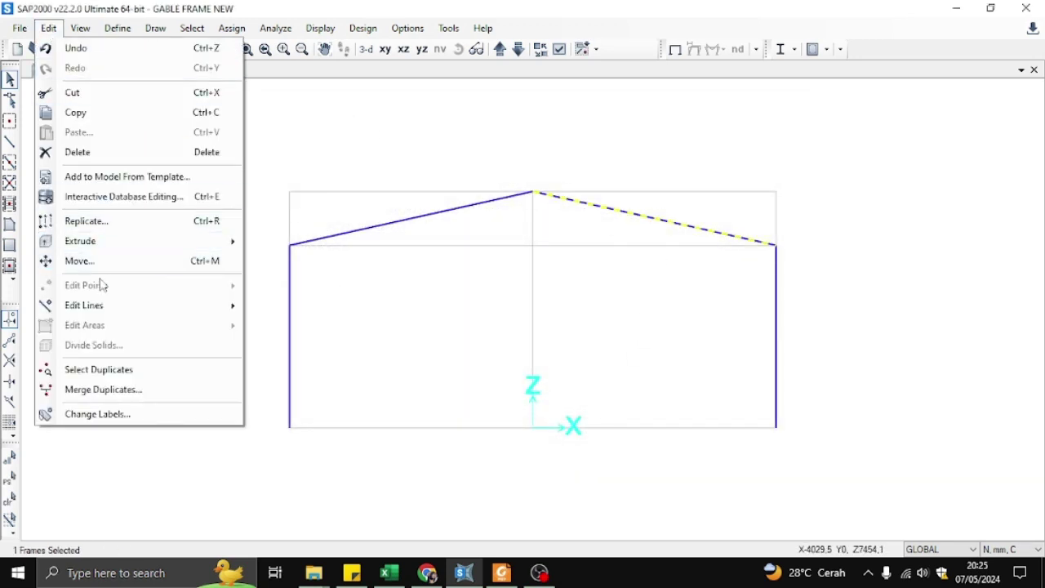
pyautogui.moveTo(103, 304)
pyautogui.click(278, 307)
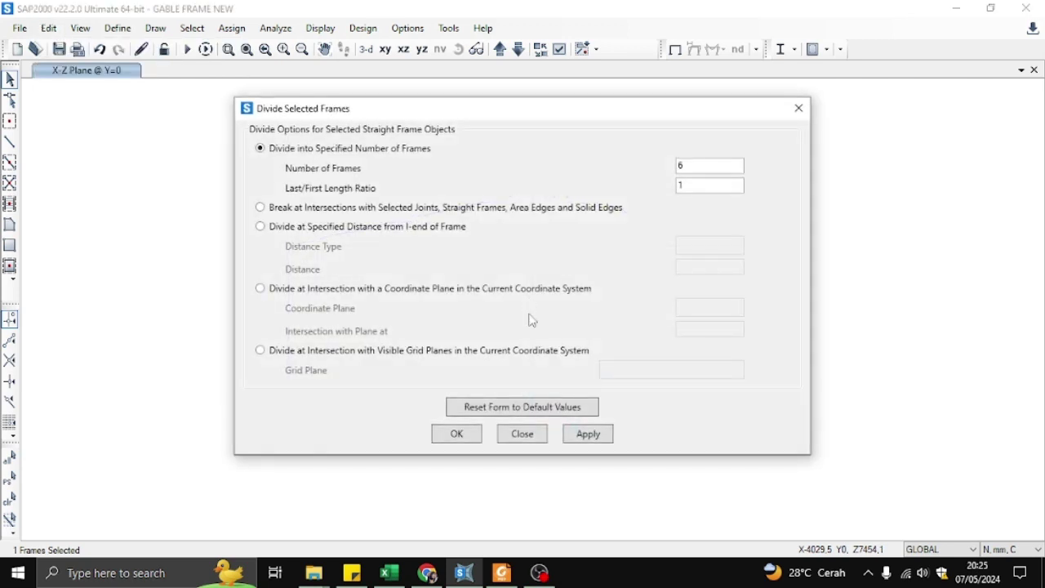
pyautogui.click(459, 434)
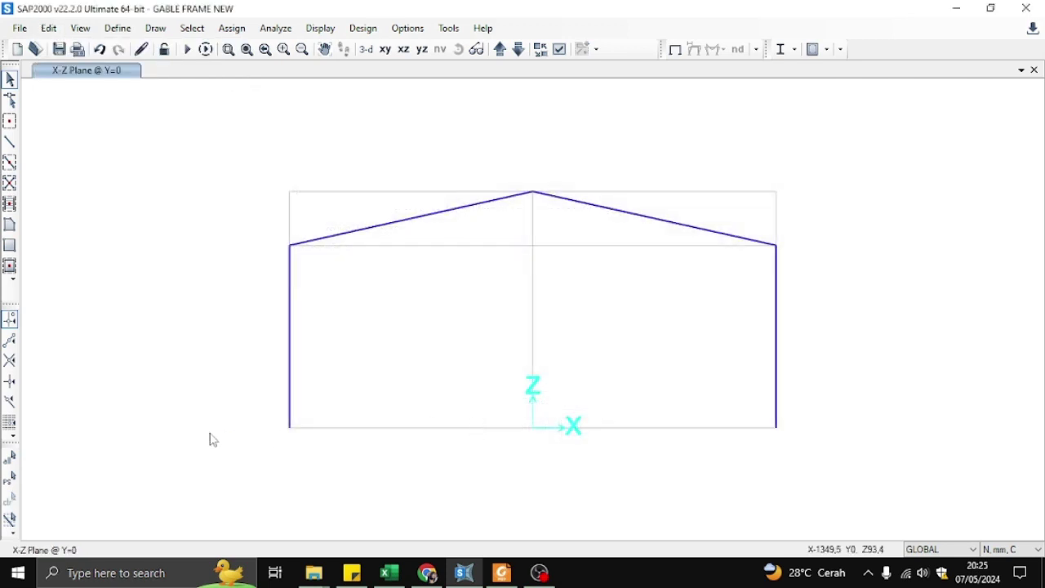
# Assign fixed joint restraints, with all translations and rotations restrained, to the base joints of both columns
pyautogui.moveTo(240, 406); pyautogui.dragTo(356, 451)
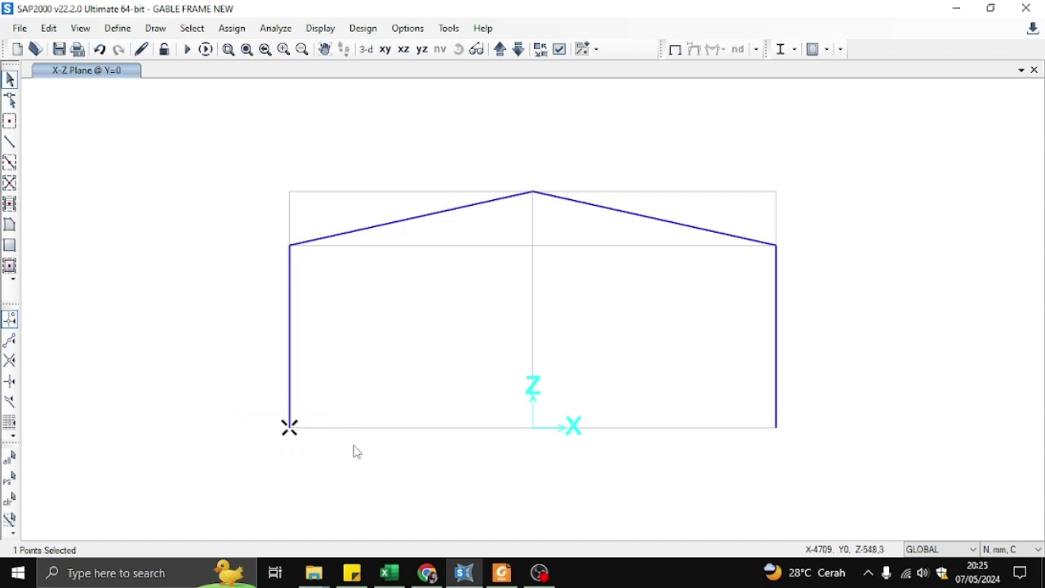
pyautogui.moveTo(840, 403); pyautogui.dragTo(707, 444)
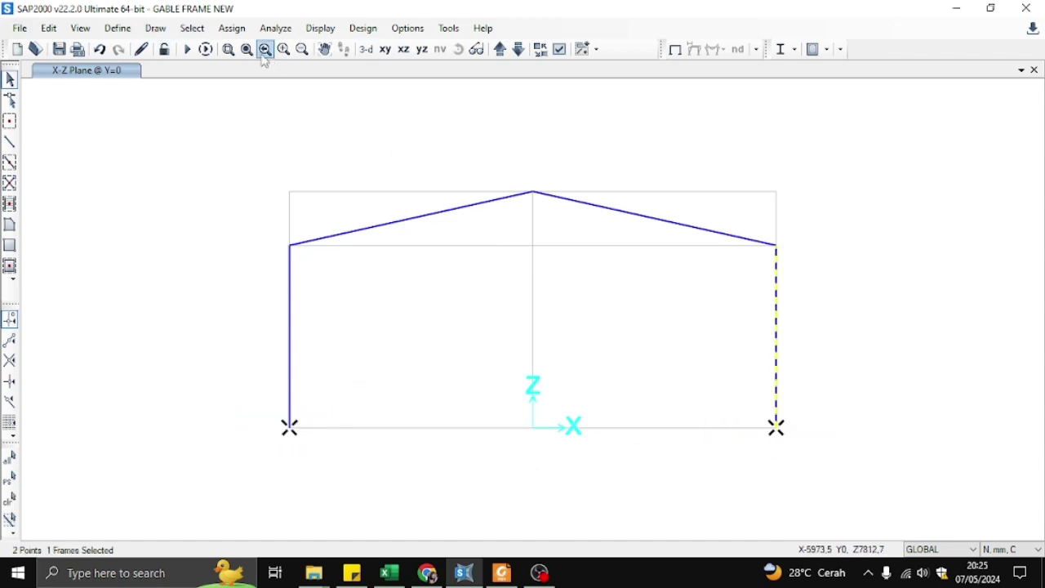
pyautogui.click(231, 28)
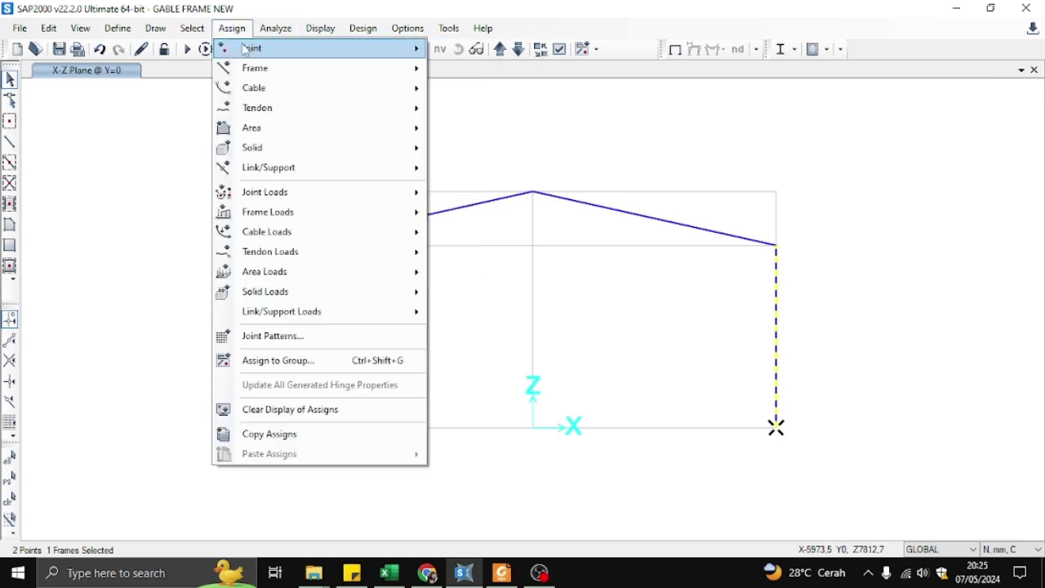
pyautogui.moveTo(245, 49)
pyautogui.click(482, 46)
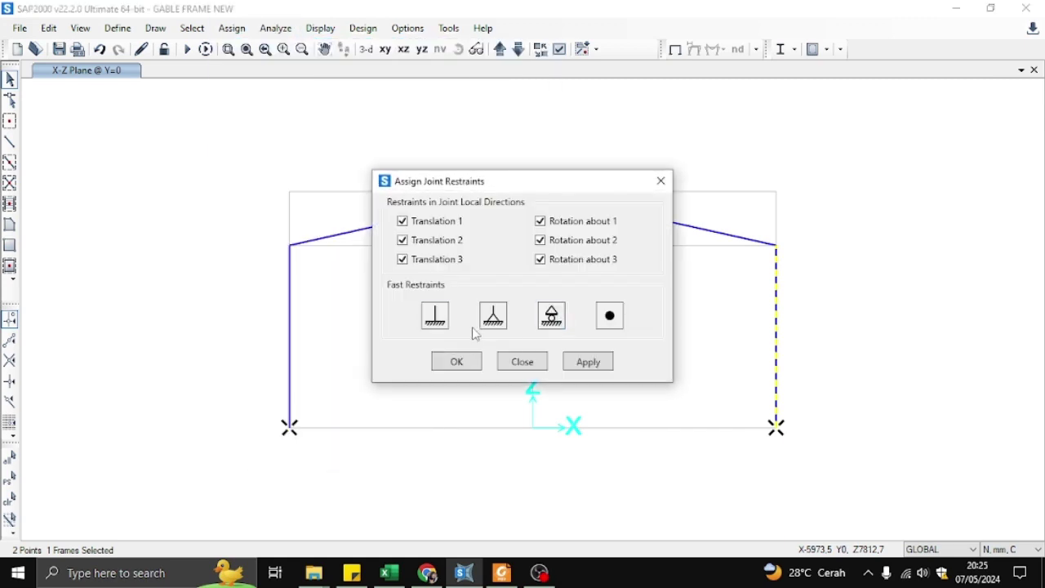
pyautogui.click(450, 361)
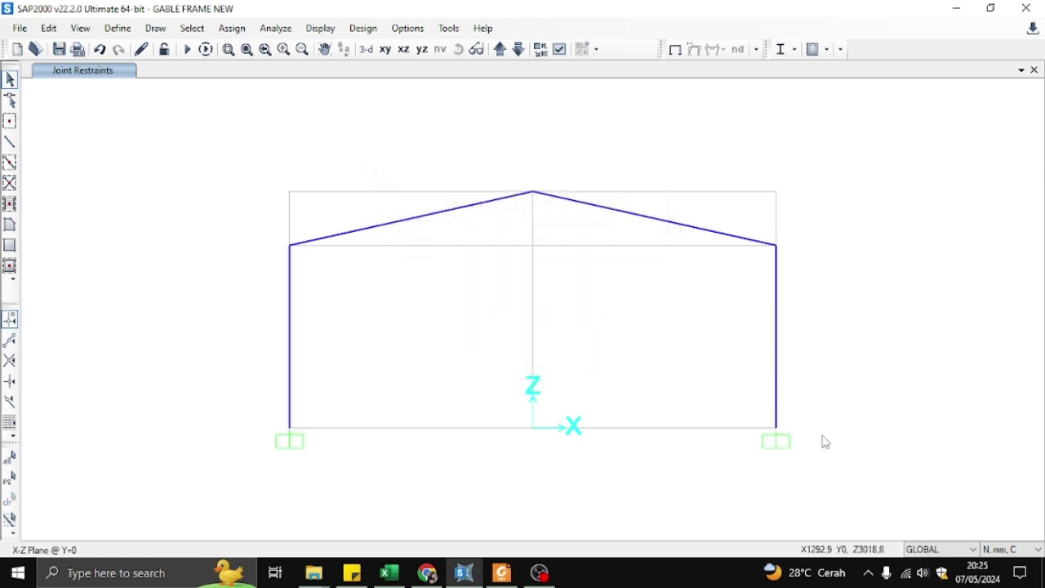
# Show the frame section names on the model to check the member assignments, and hide them again
pyautogui.click(560, 49)
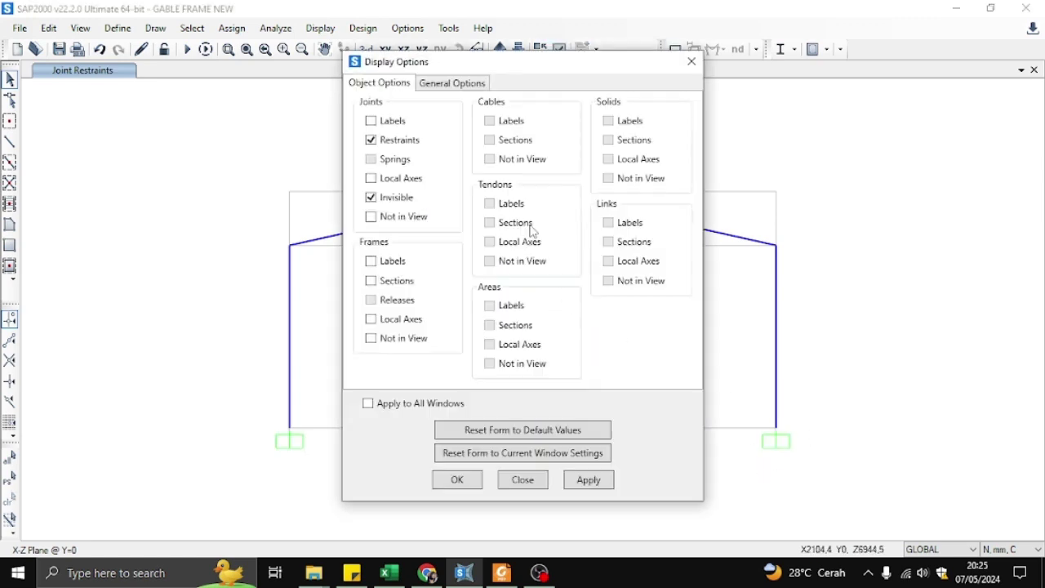
pyautogui.click(472, 481)
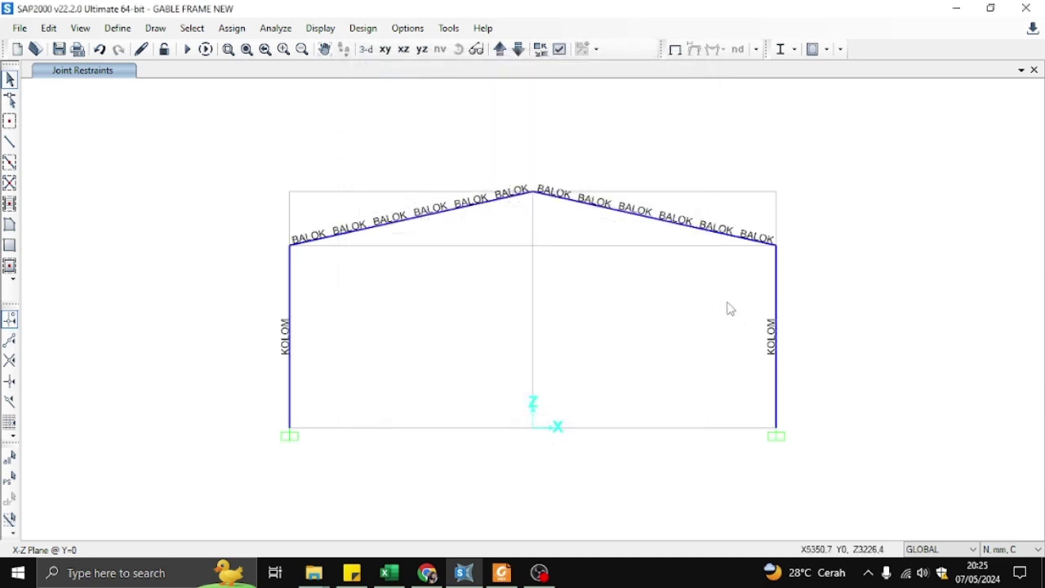
pyautogui.click(560, 50)
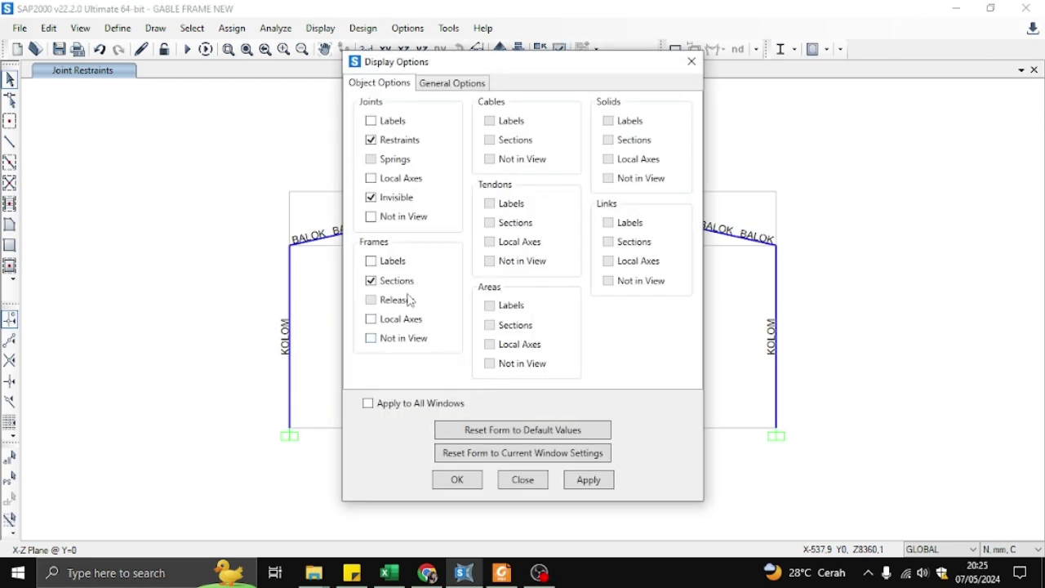
pyautogui.click(451, 482)
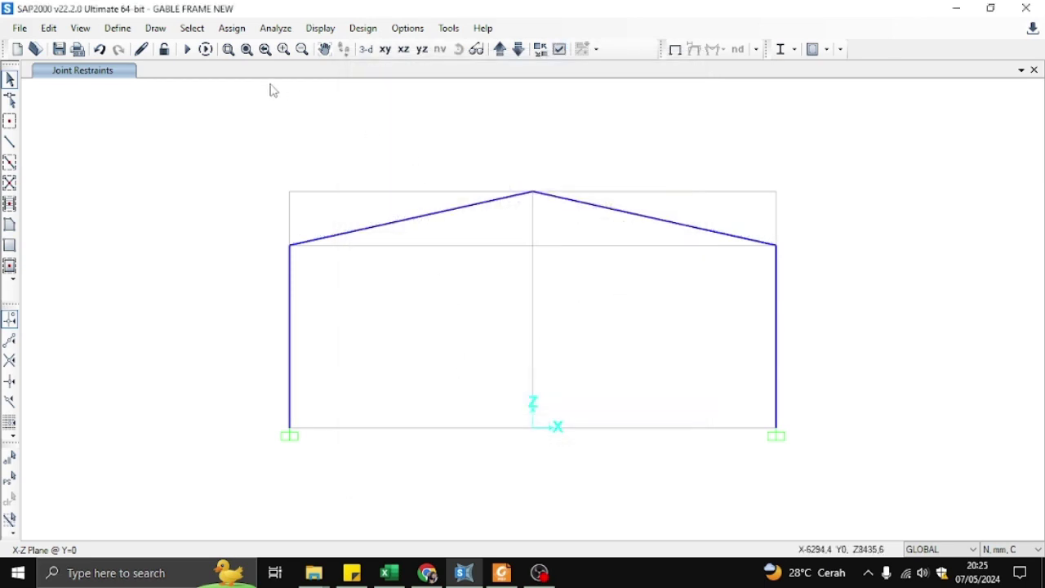
# Add load patterns DL of type Dead with self-weight multiplier 1, and LL of type Live
pyautogui.click(118, 28)
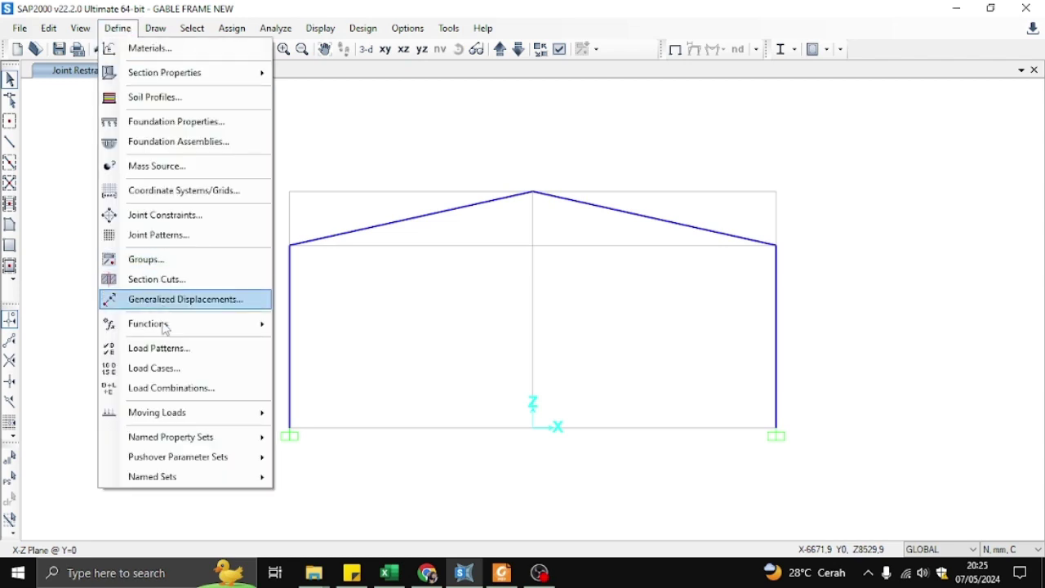
pyautogui.click(166, 349)
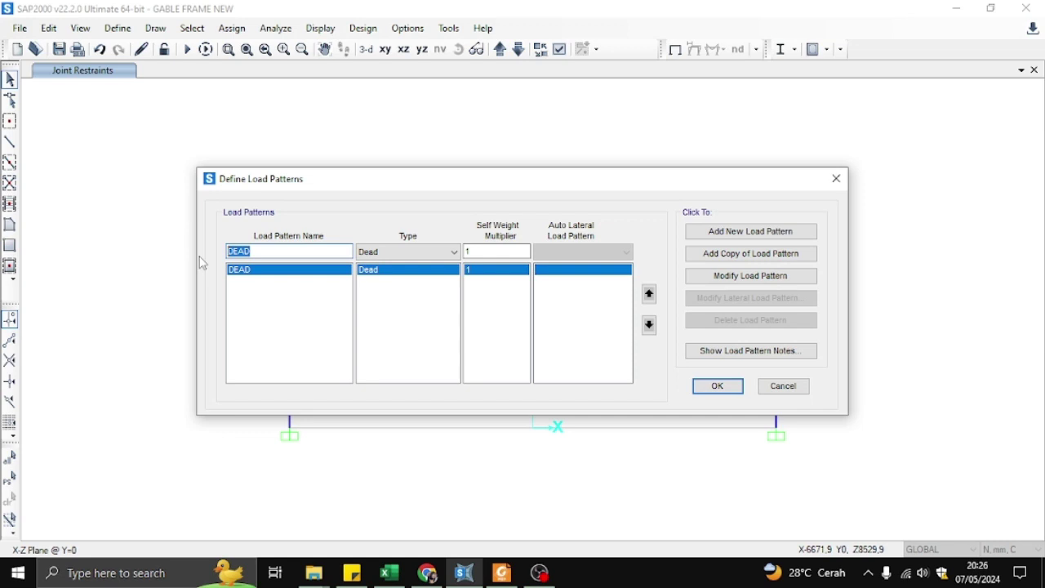
pyautogui.write('DL')
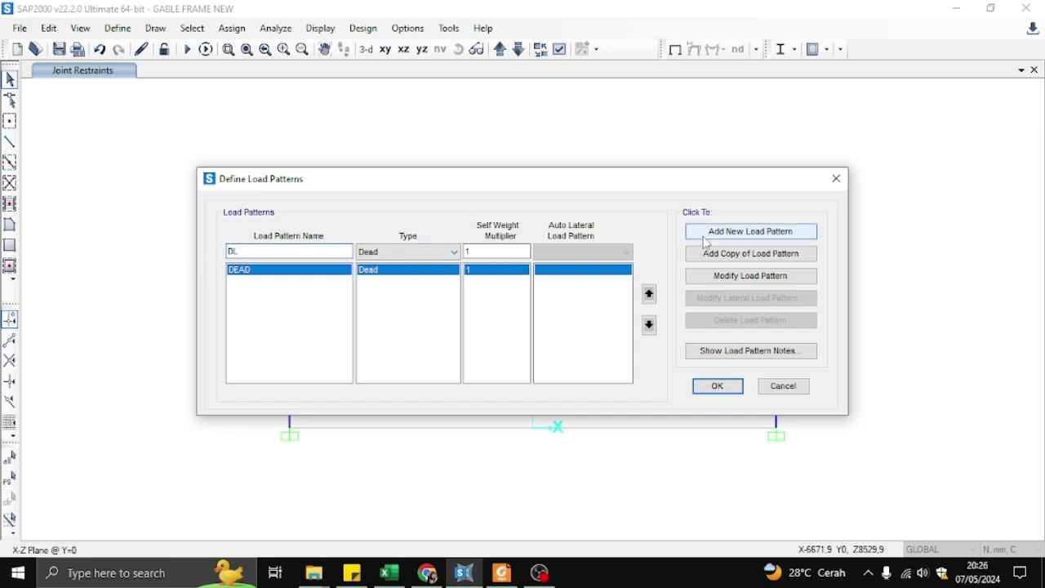
pyautogui.click(748, 232)
pyautogui.doubleClick(270, 251)
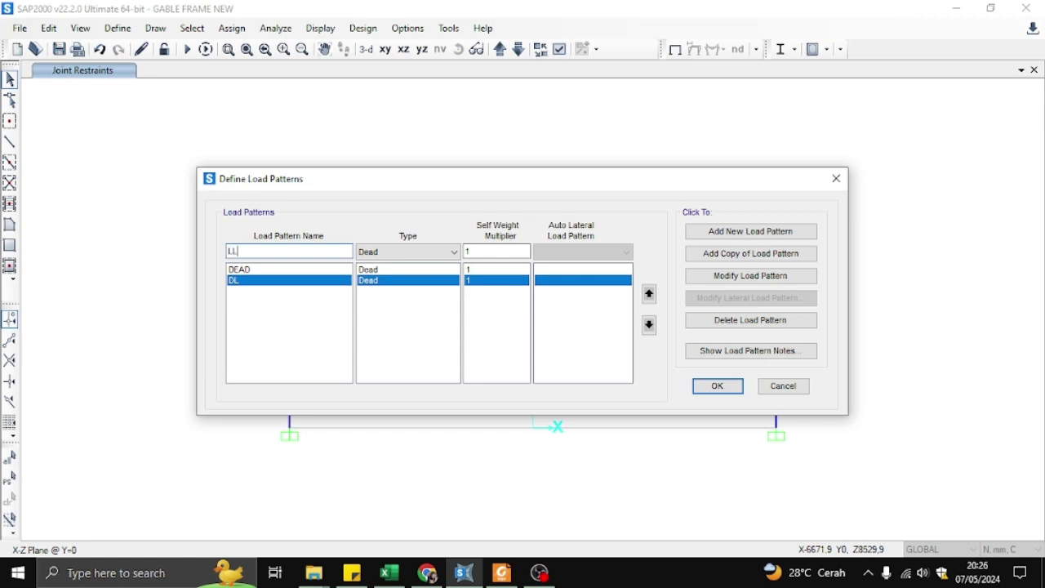
pyautogui.click(433, 251)
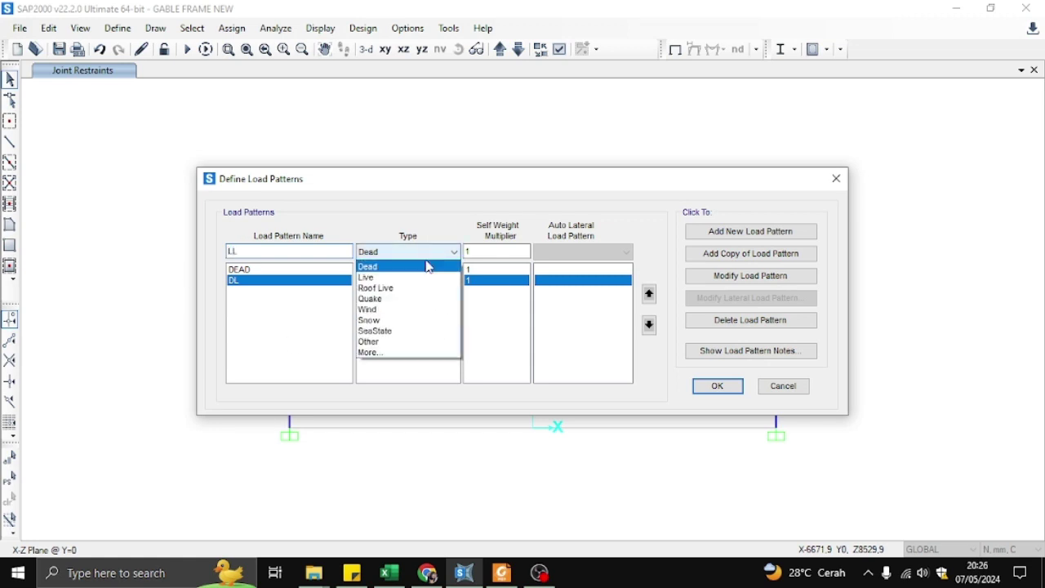
pyautogui.click(371, 276)
pyautogui.click(749, 231)
# Add a load pattern WL of type Wind with the auto lateral load pattern set to None
pyautogui.moveTo(245, 250); pyautogui.dragTo(186, 255)
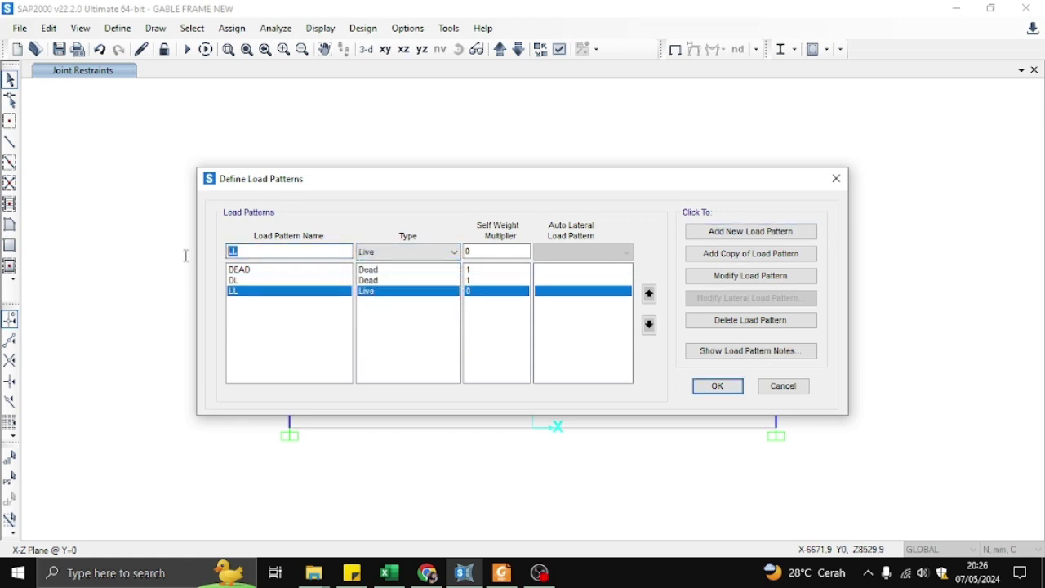
pyautogui.write('WL')
pyautogui.click(453, 253)
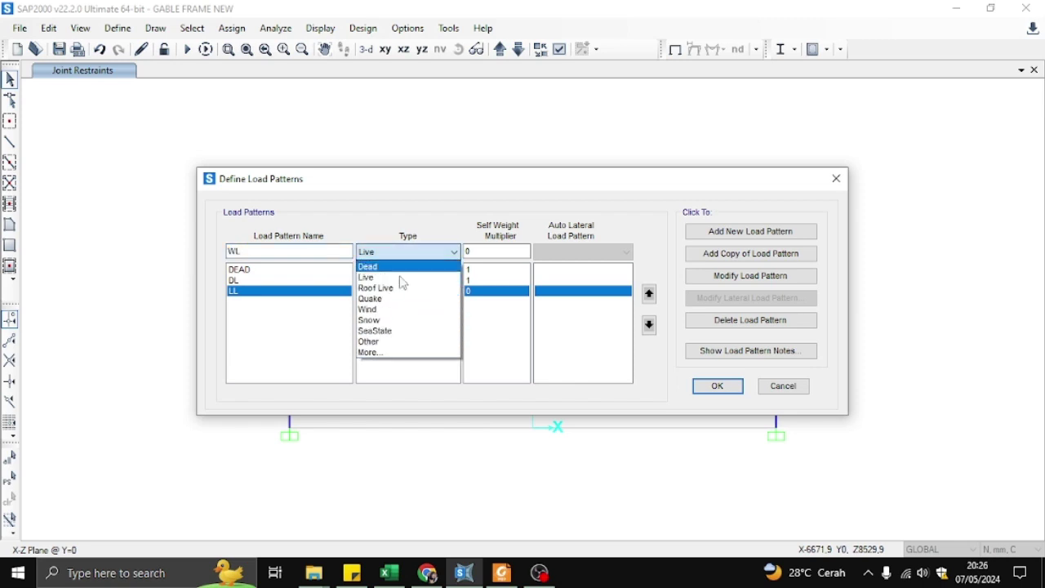
pyautogui.click(372, 307)
pyautogui.click(571, 254)
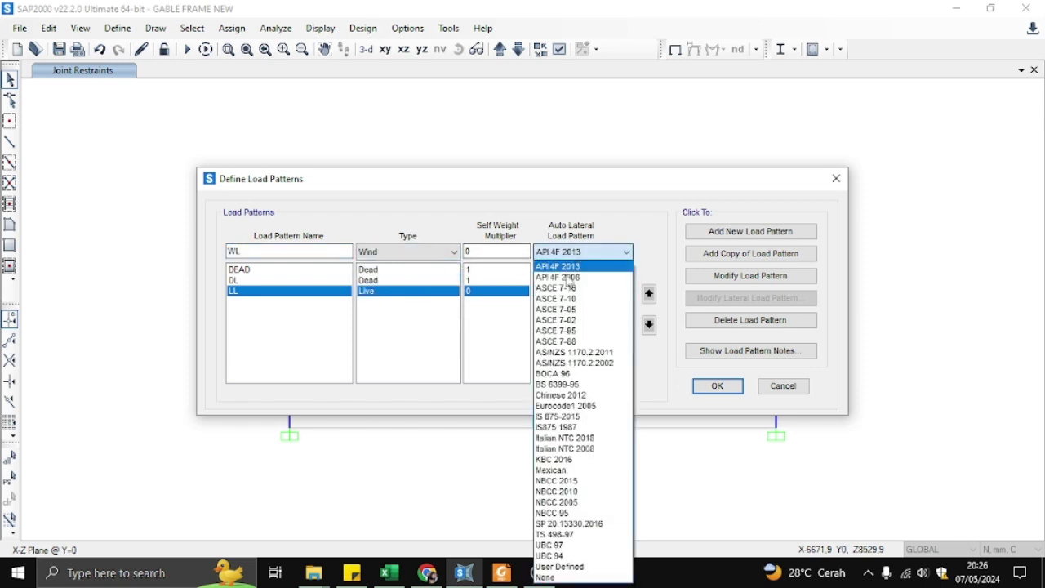
pyautogui.click(545, 578)
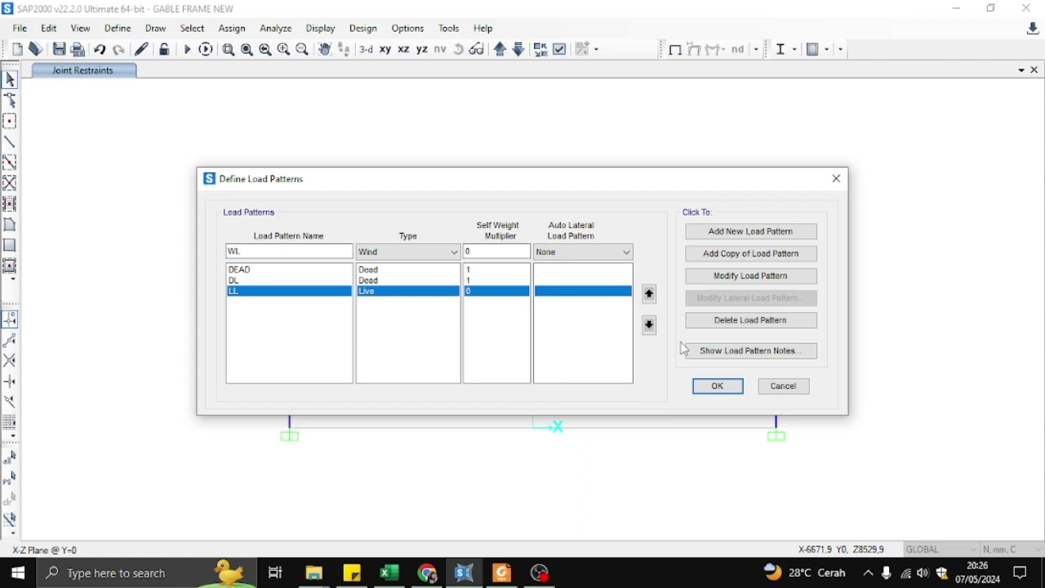
pyautogui.click(743, 231)
# Delete the default DEAD load pattern, keeping DL, LL and WL, and accept the load pattern definitions
pyautogui.click(365, 268)
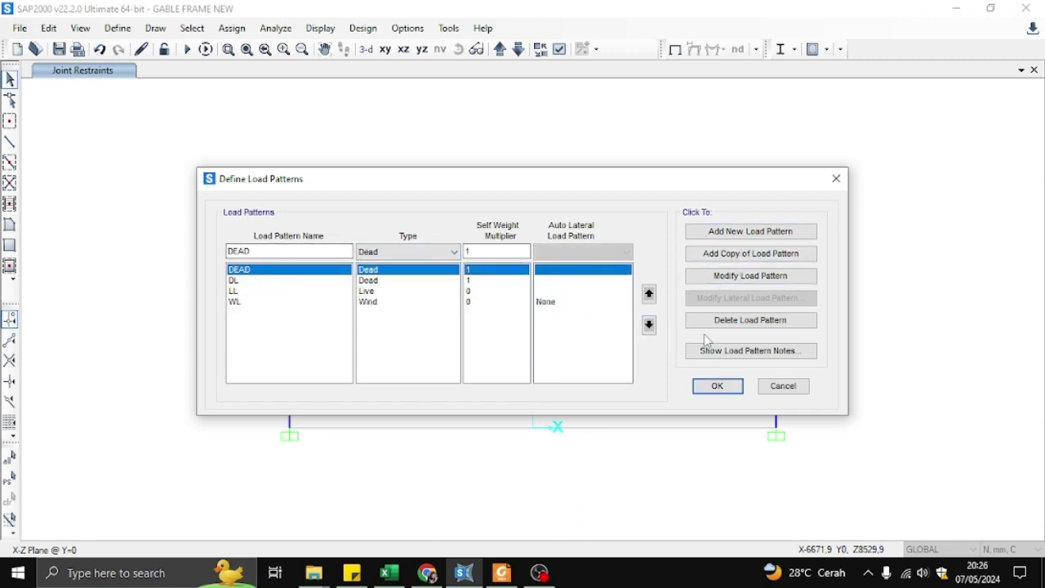
pyautogui.click(750, 320)
pyautogui.click(542, 343)
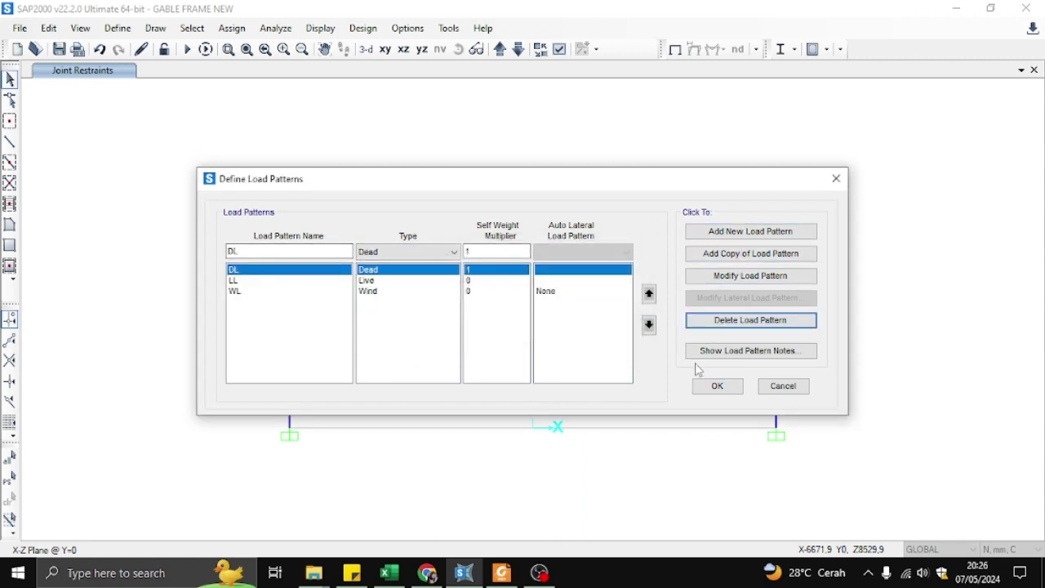
pyautogui.click(716, 385)
# Delete the DEAD load case from the load case definitions
pyautogui.click(119, 27)
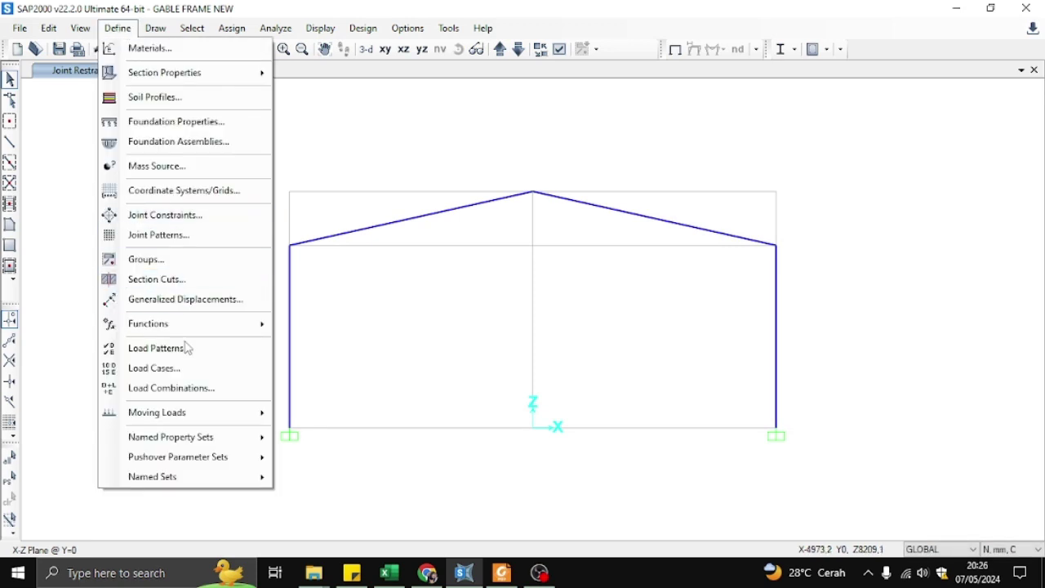
pyautogui.click(194, 368)
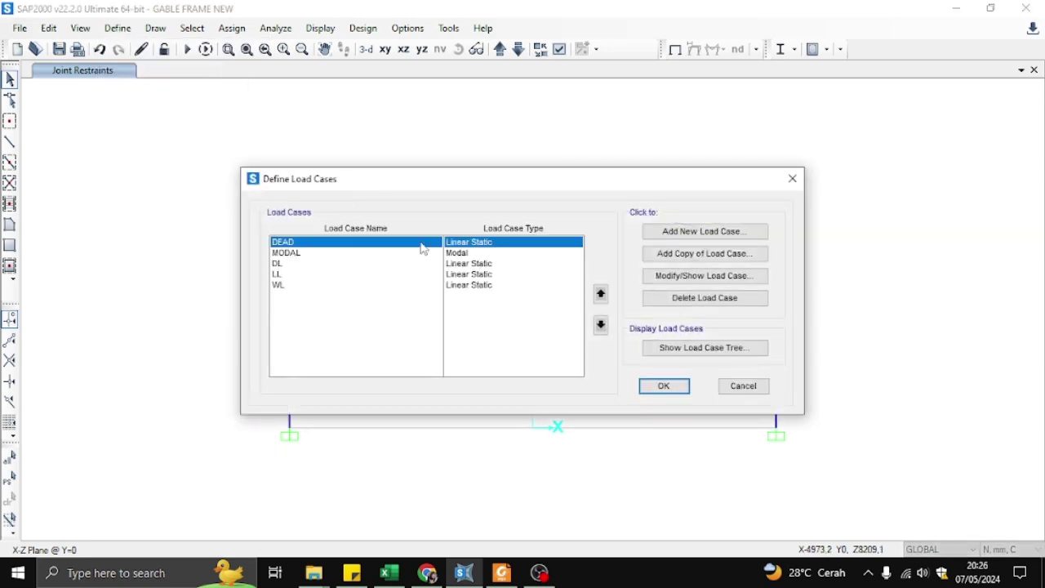
pyautogui.click(686, 299)
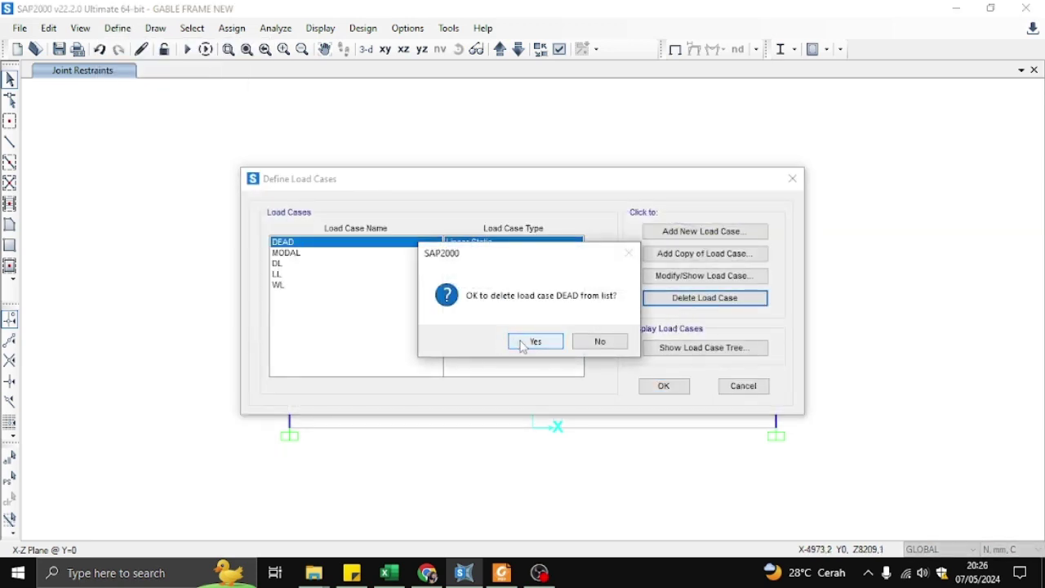
pyautogui.click(534, 341)
pyautogui.click(671, 386)
# Start a new load combination of type Linear Add and name it U1
pyautogui.click(119, 28)
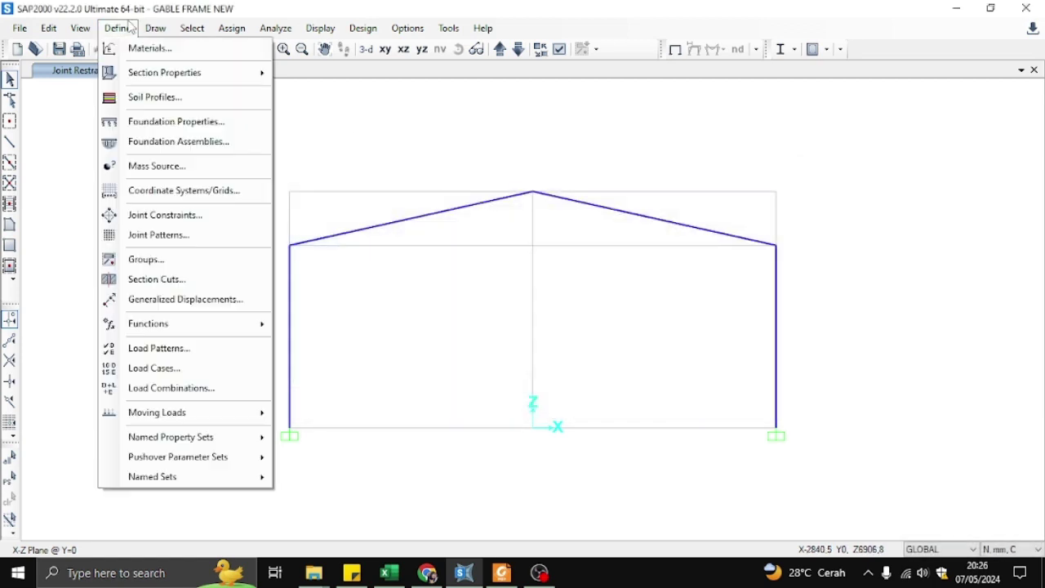
pyautogui.click(189, 389)
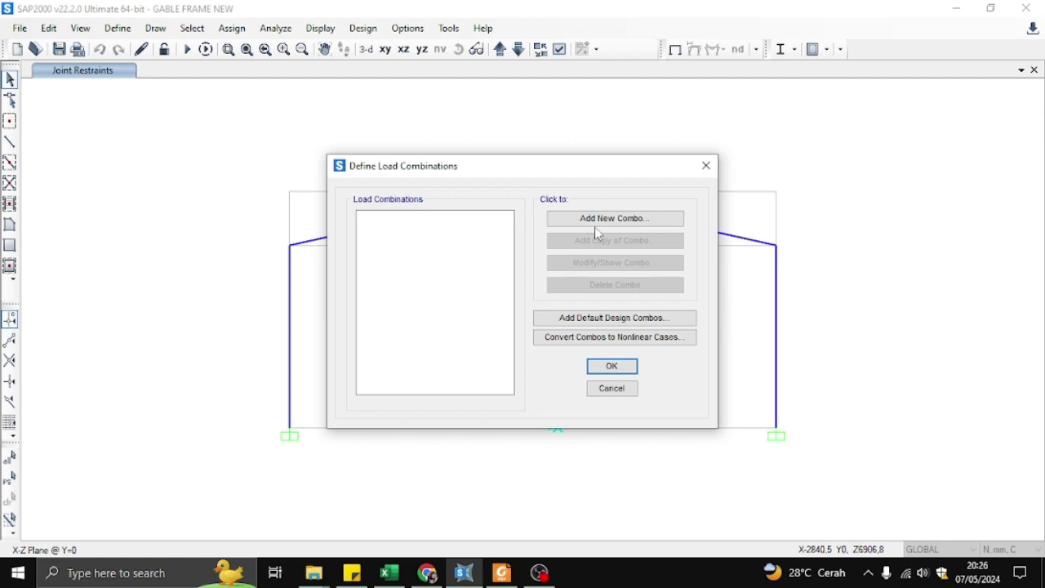
pyautogui.click(597, 222)
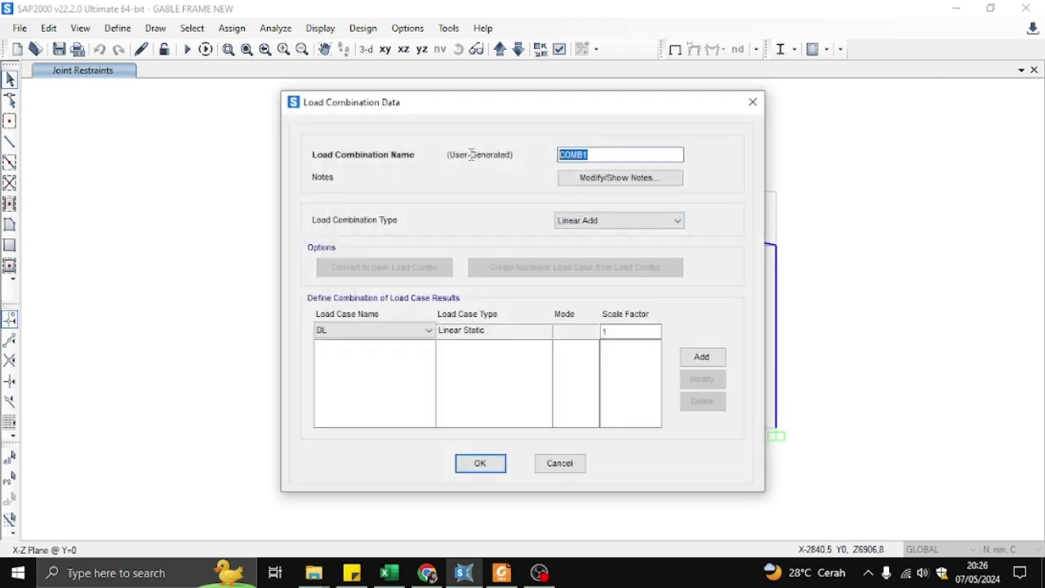
pyautogui.write('U1')
# Look up Kombinasi 1 in the Excel workbook's BAB II sheet, then complete U1 in SAP2000 with load case DL at scale factor 1,4
pyautogui.click(392, 572)
pyautogui.scroll(-13, 273, 469)
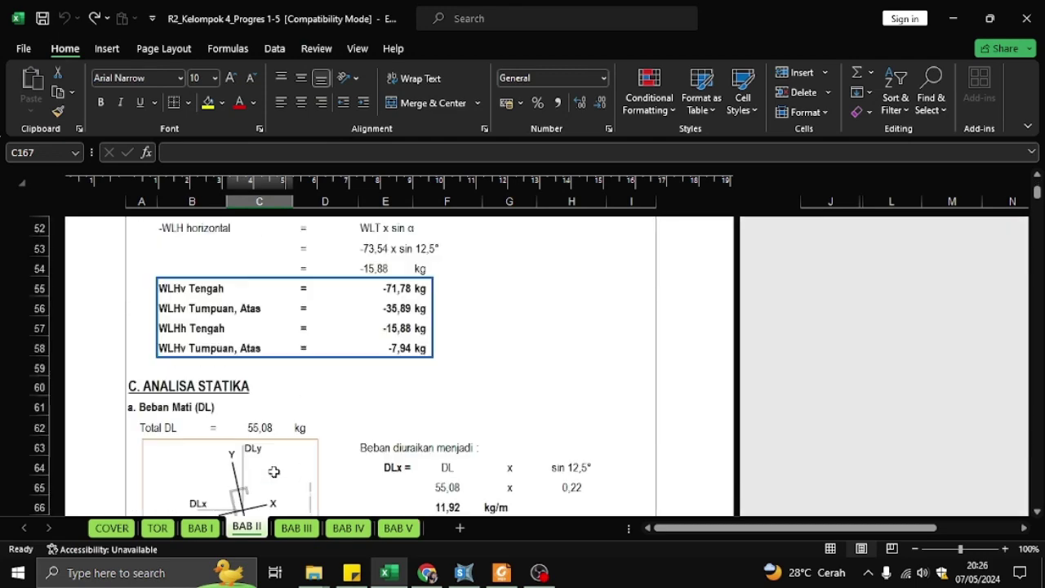
pyautogui.scroll(-18, 274, 472)
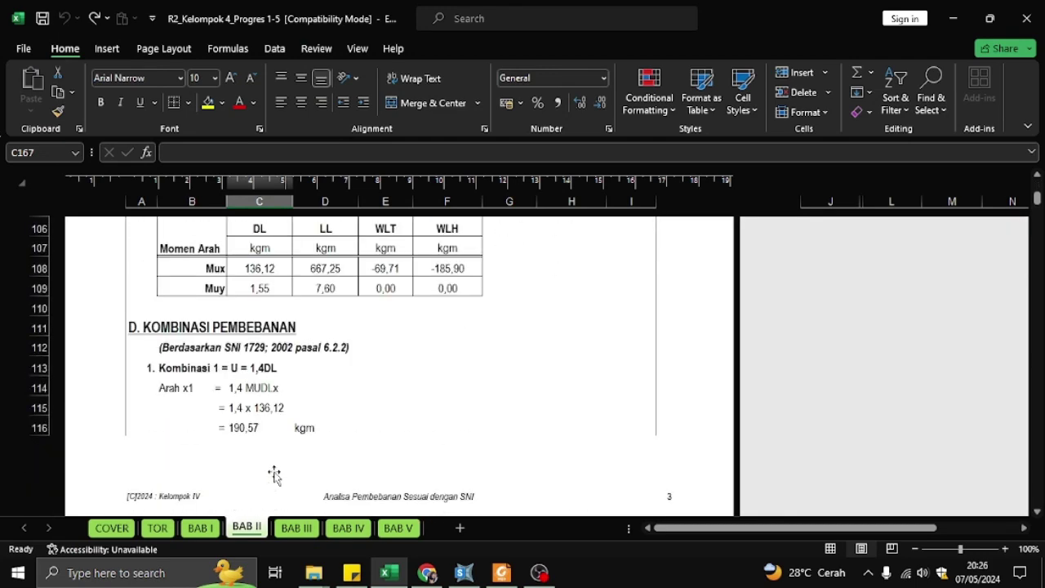
pyautogui.click(462, 572)
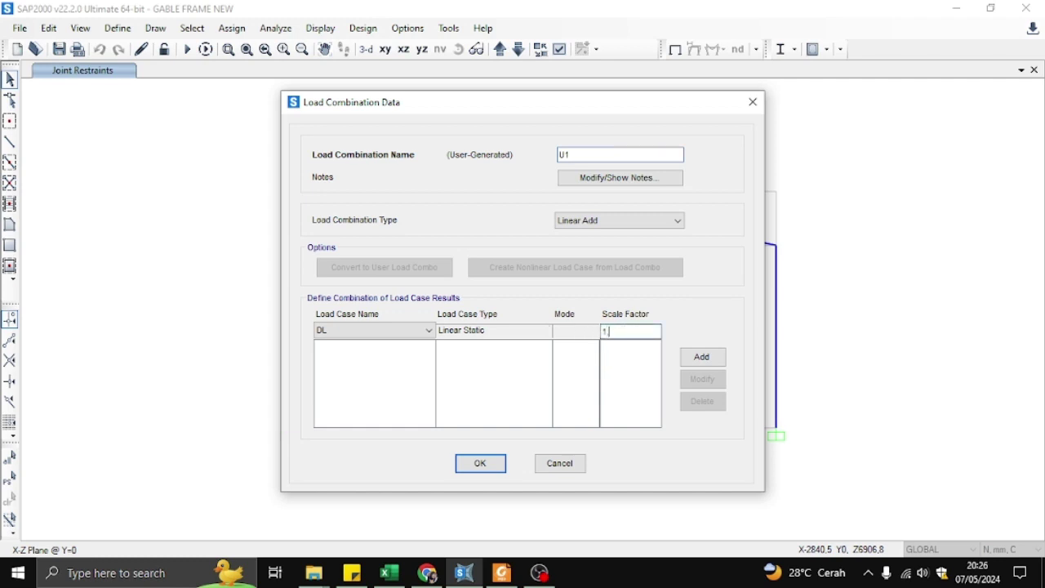
pyautogui.click(707, 357)
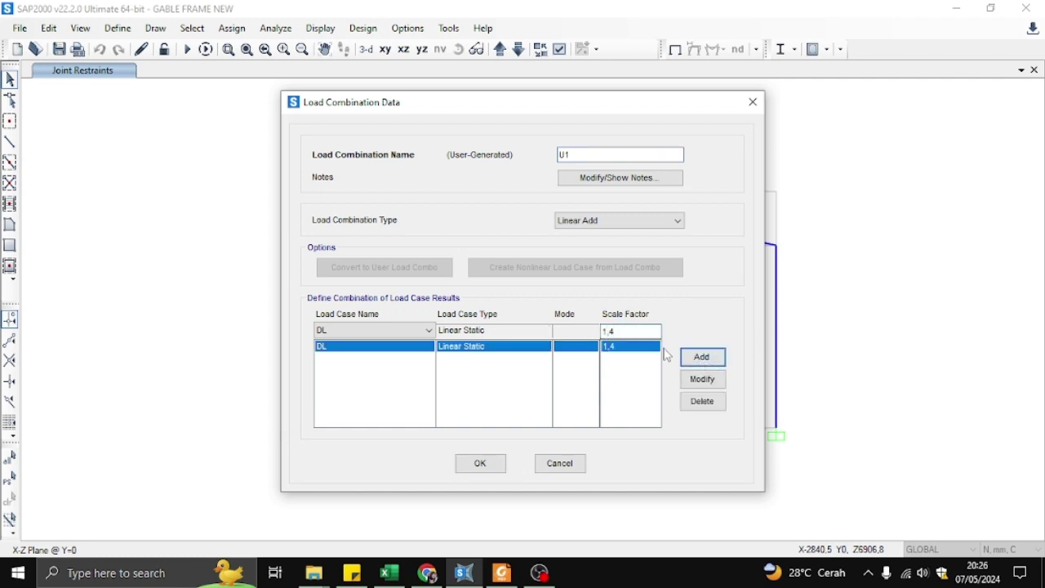
pyautogui.click(480, 463)
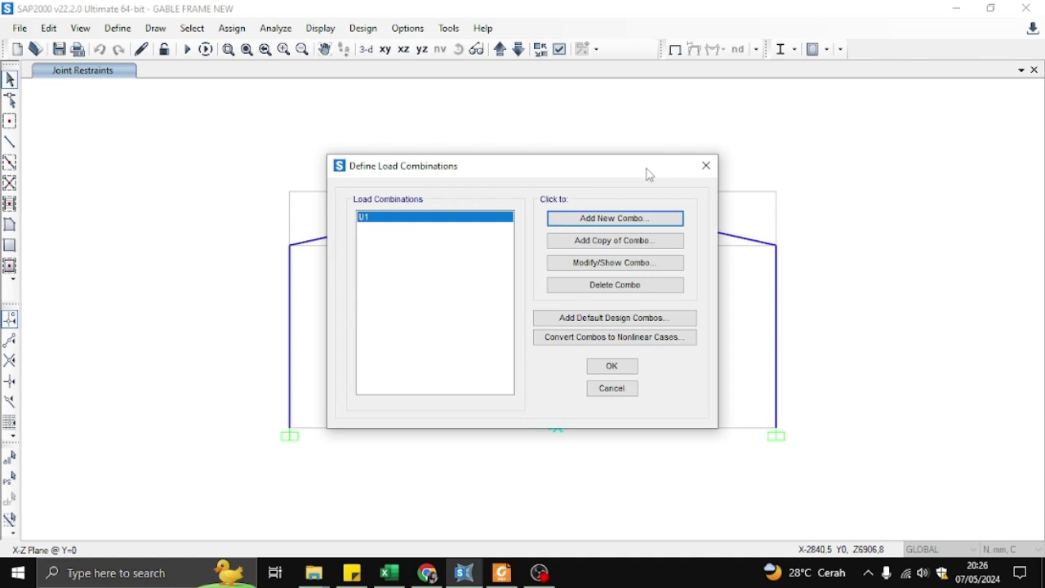
# Start a new load combination named U2 and add load case DL with a scale factor of 1,2
pyautogui.click(629, 224)
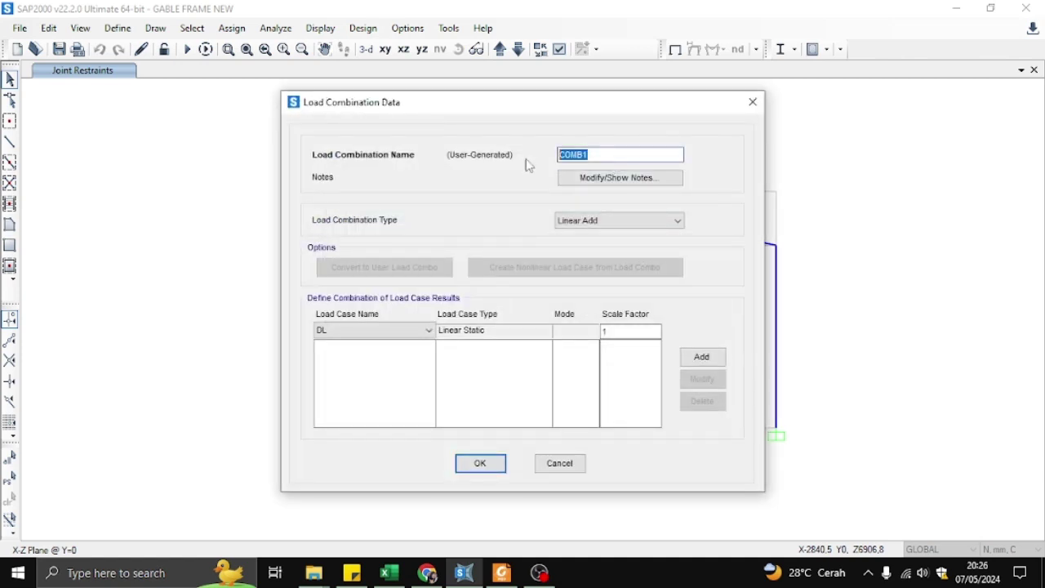
pyautogui.write('U2')
pyautogui.write('1,2')
pyautogui.click(702, 357)
# Check Kombinasi 2 in the Excel workbook and complete U2 in SAP2000 by adding load case LL with scale factor 0,5
pyautogui.click(388, 572)
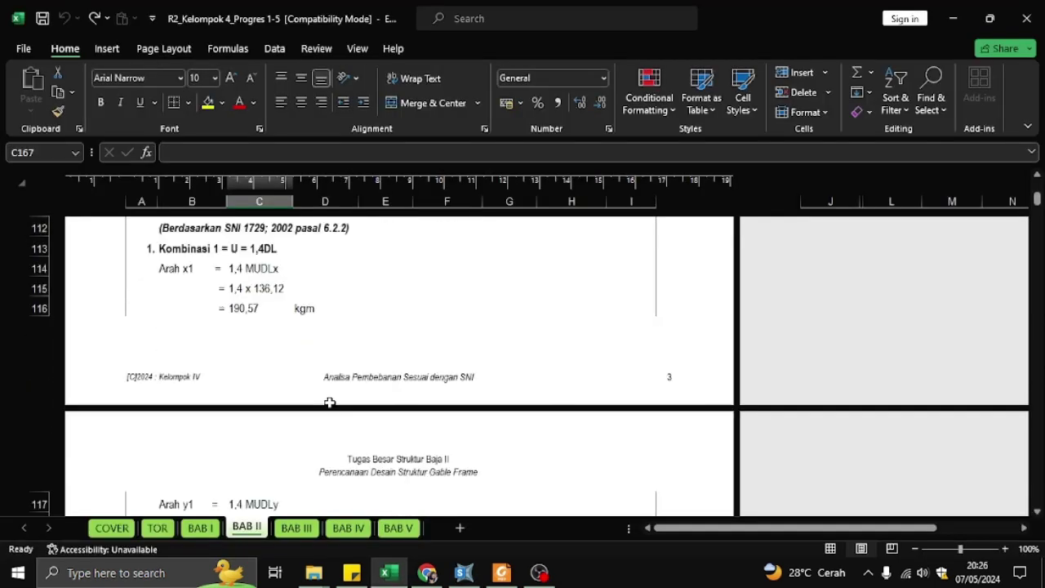
pyautogui.scroll(-5, 329, 403)
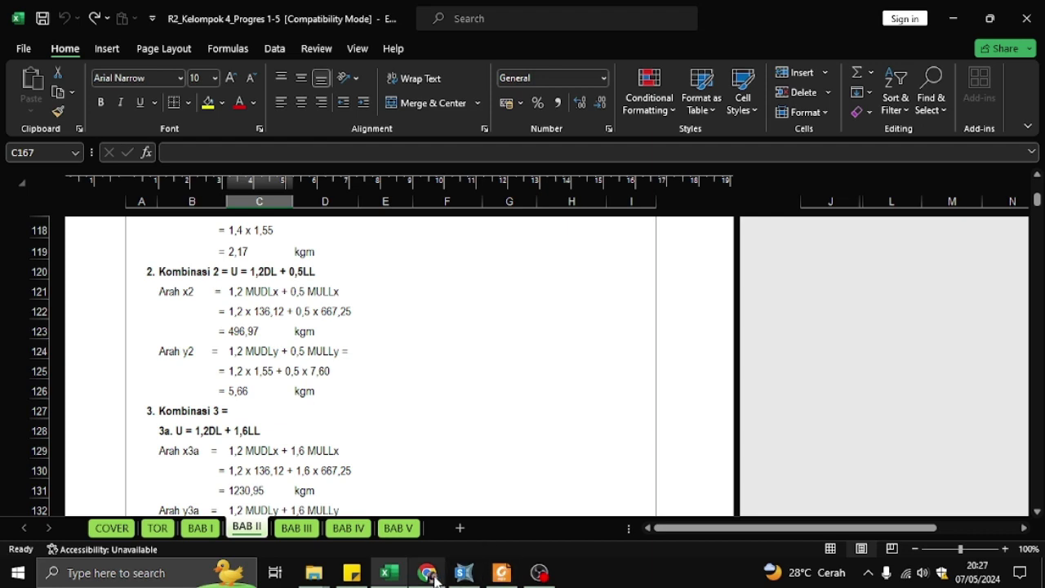
pyautogui.click(463, 572)
pyautogui.click(397, 331)
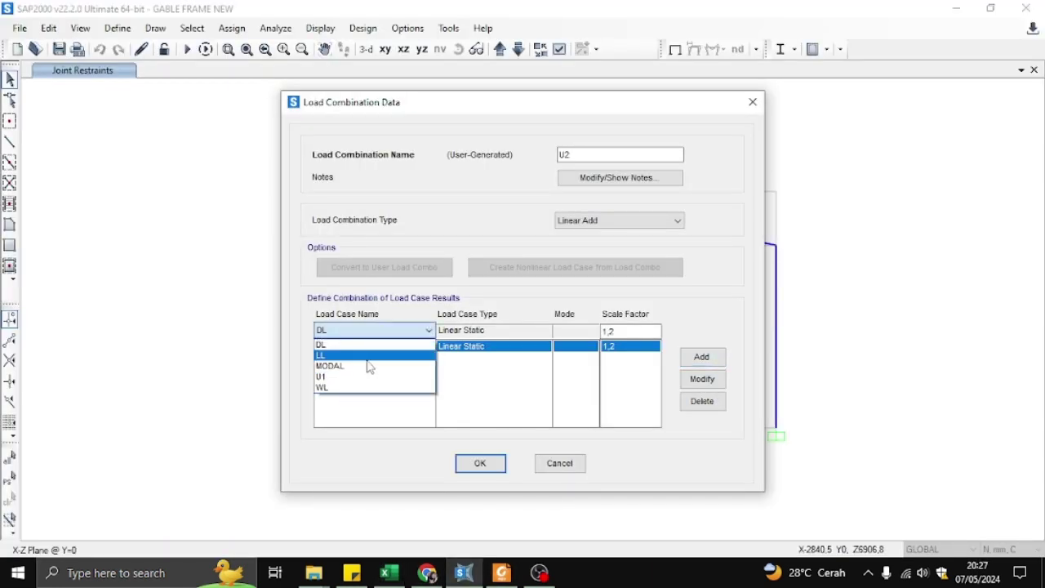
pyautogui.click(368, 365)
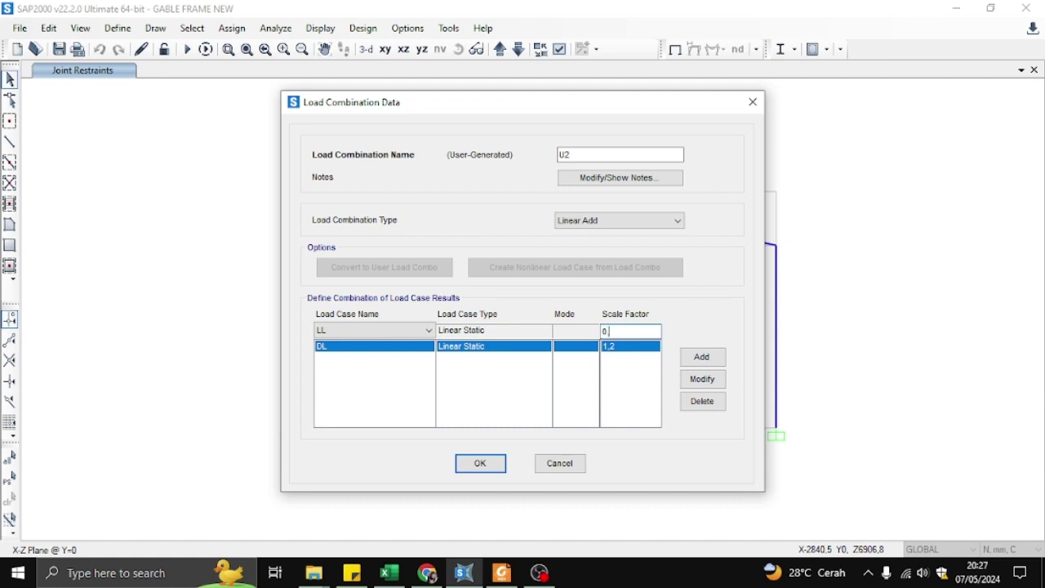
pyautogui.click(703, 358)
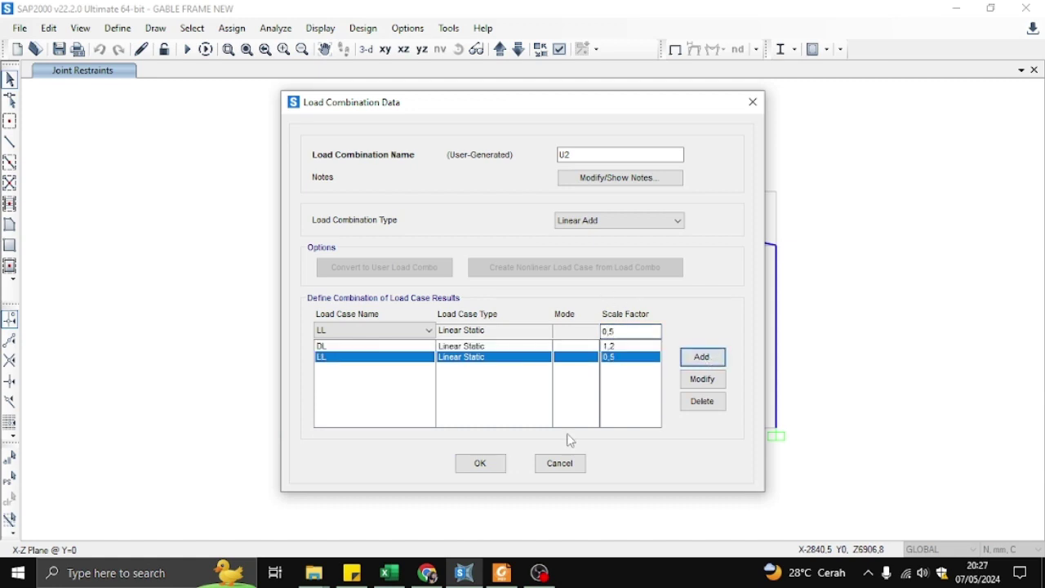
pyautogui.click(480, 463)
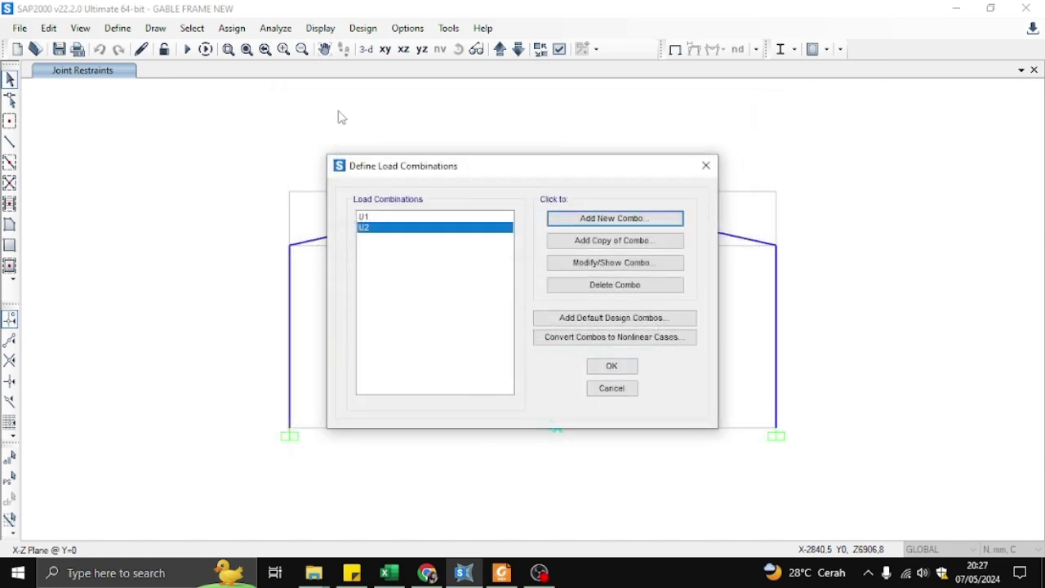
# Create load combination U3A with DL at 1,2 and LL at 1,6, checking Kombinasi 3a in the Excel workbook
pyautogui.click(590, 219)
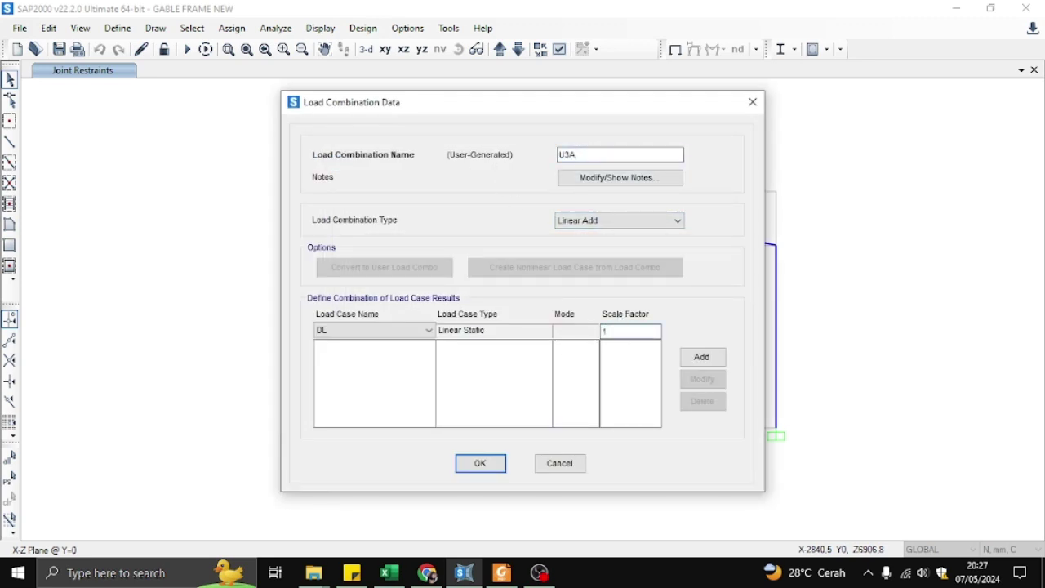
pyautogui.click(702, 356)
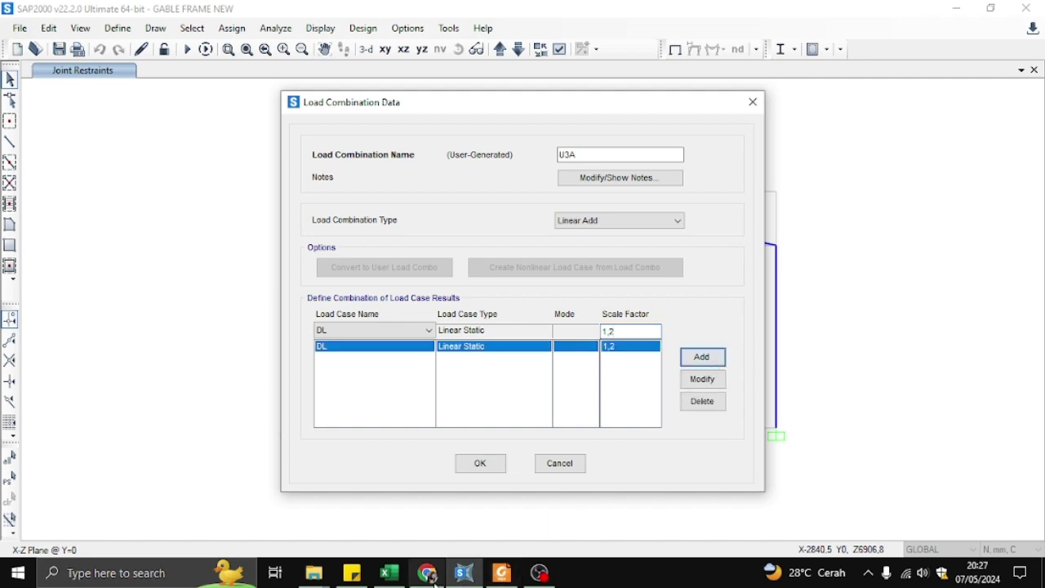
pyautogui.click(388, 572)
pyautogui.scroll(-1, 319, 367)
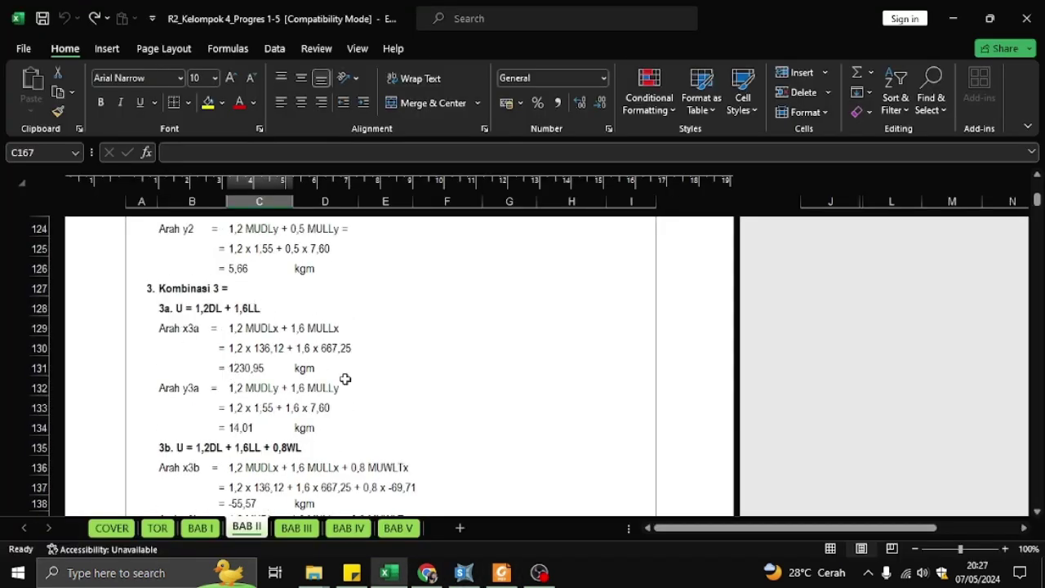
pyautogui.click(464, 572)
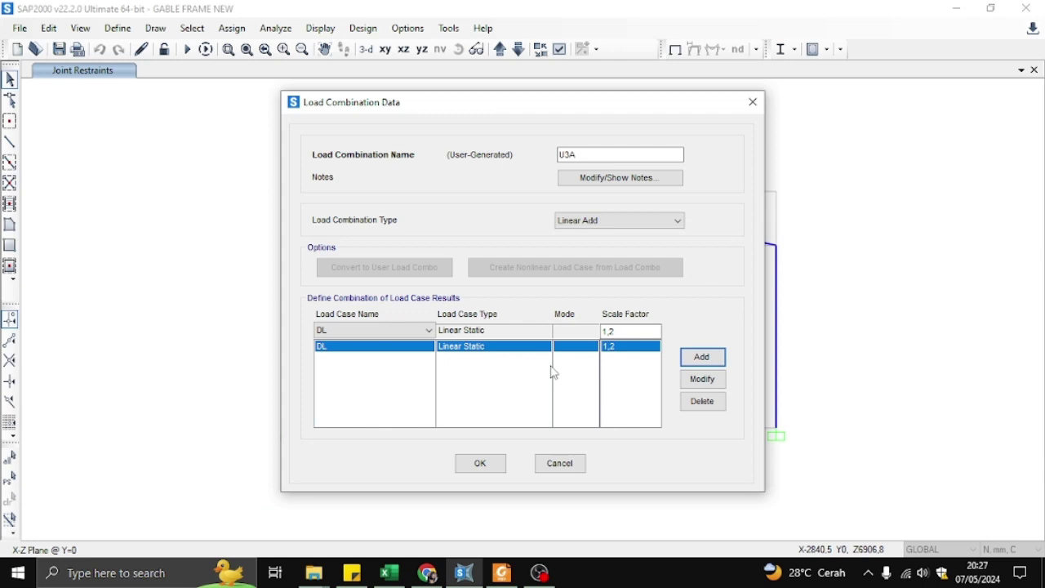
pyautogui.click(411, 331)
pyautogui.click(359, 353)
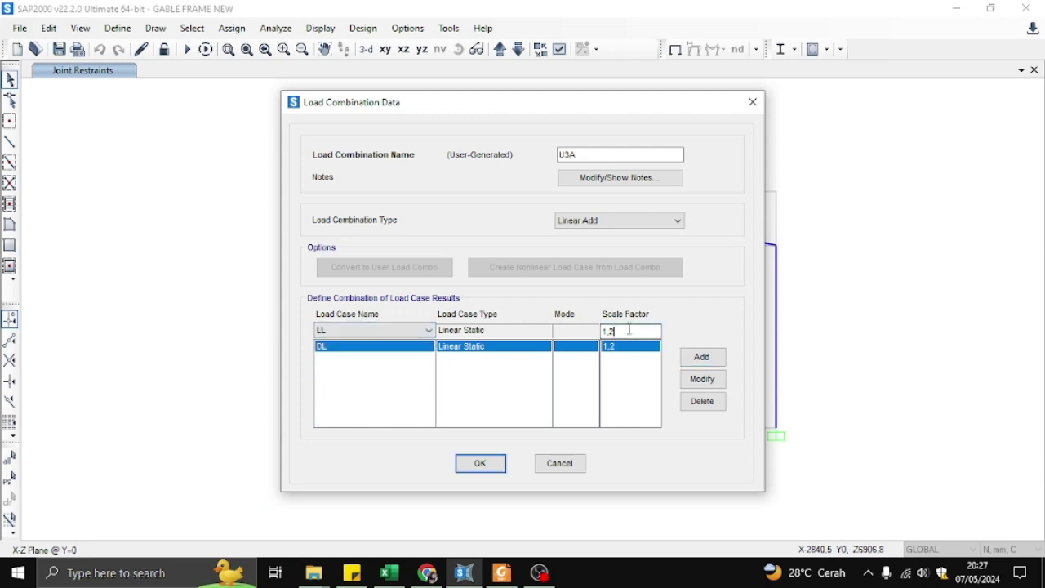
pyautogui.write('1,6')
pyautogui.click(707, 357)
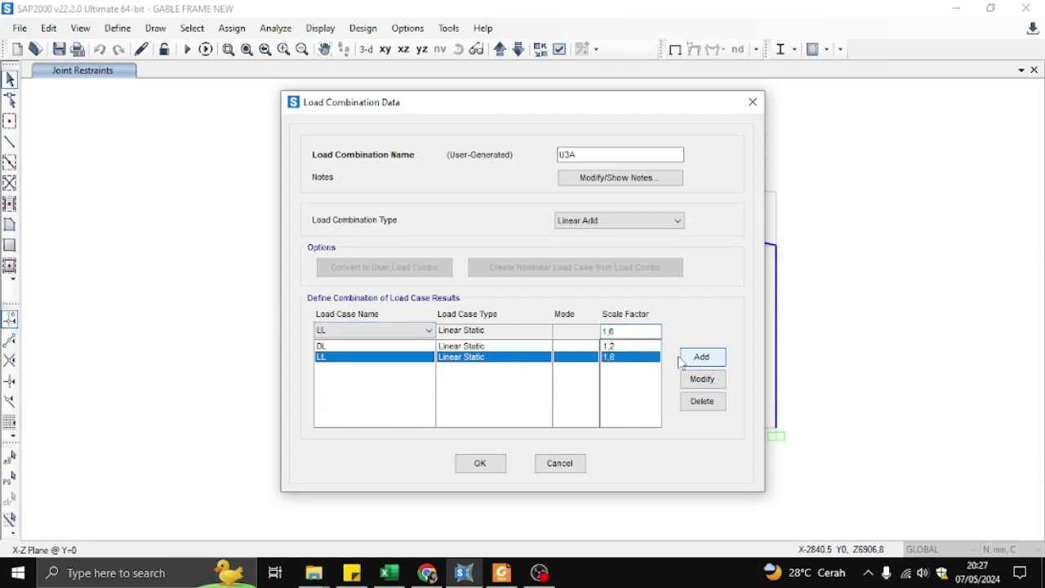
pyautogui.click(479, 464)
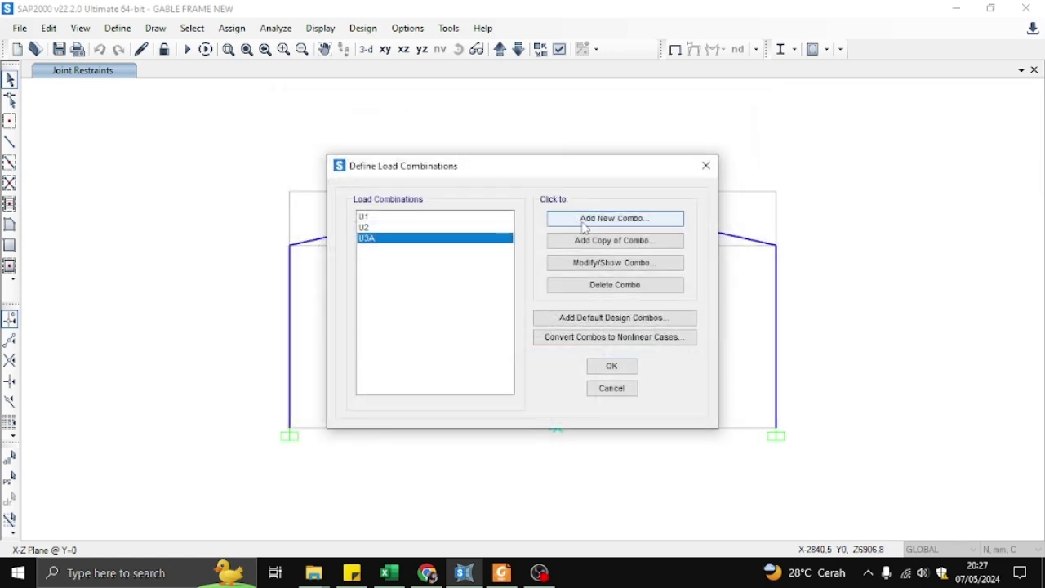
# Copy combination U3A as U3B and add load case WL at scale factor 0,8, checking Kombinasi 3b in the Excel workbook
pyautogui.click(612, 241)
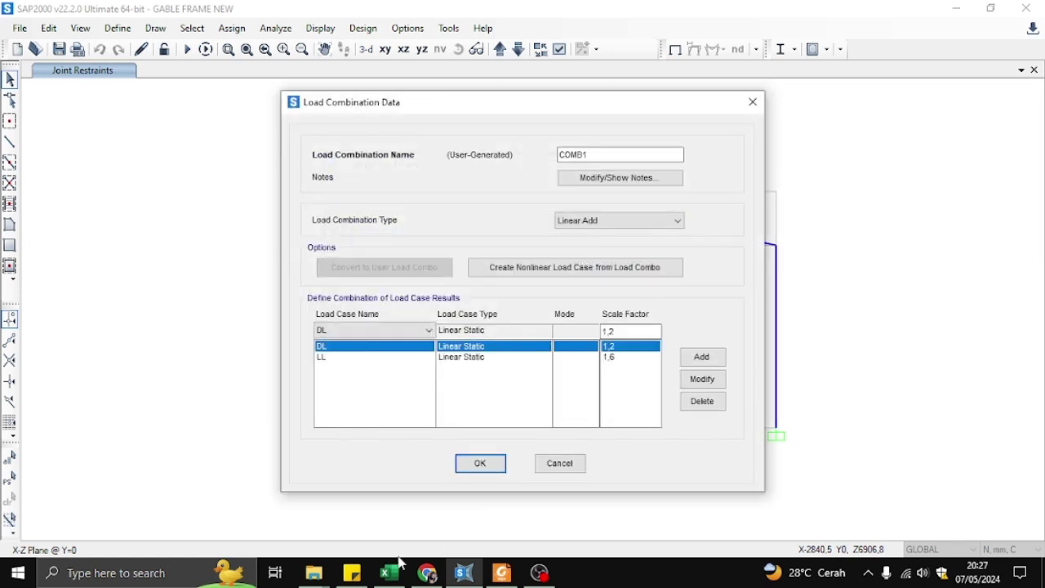
pyautogui.click(397, 568)
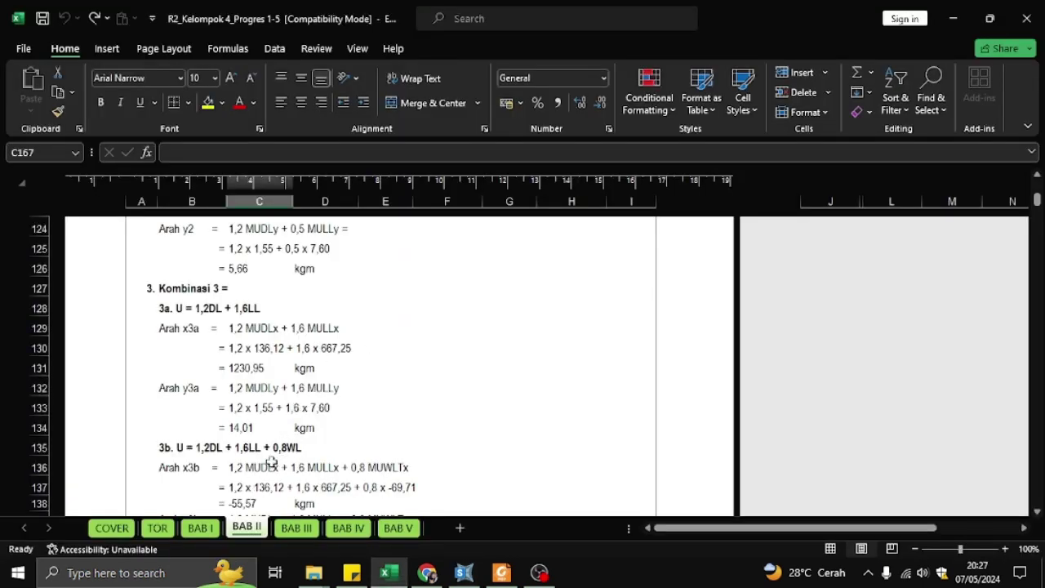
pyautogui.click(463, 572)
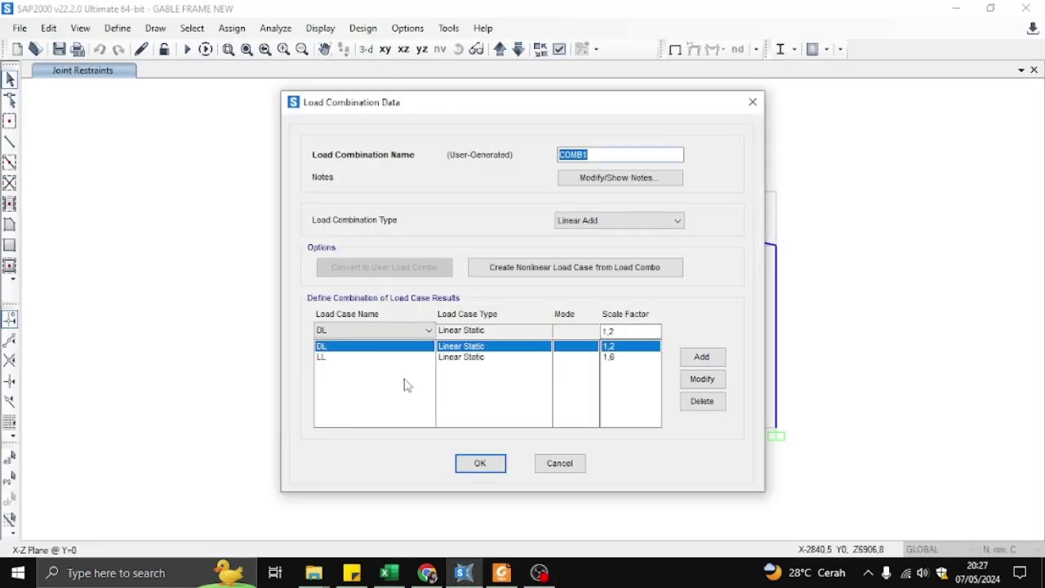
pyautogui.click(390, 330)
pyautogui.click(345, 410)
pyautogui.click(703, 357)
pyautogui.moveTo(617, 156); pyautogui.dragTo(536, 161)
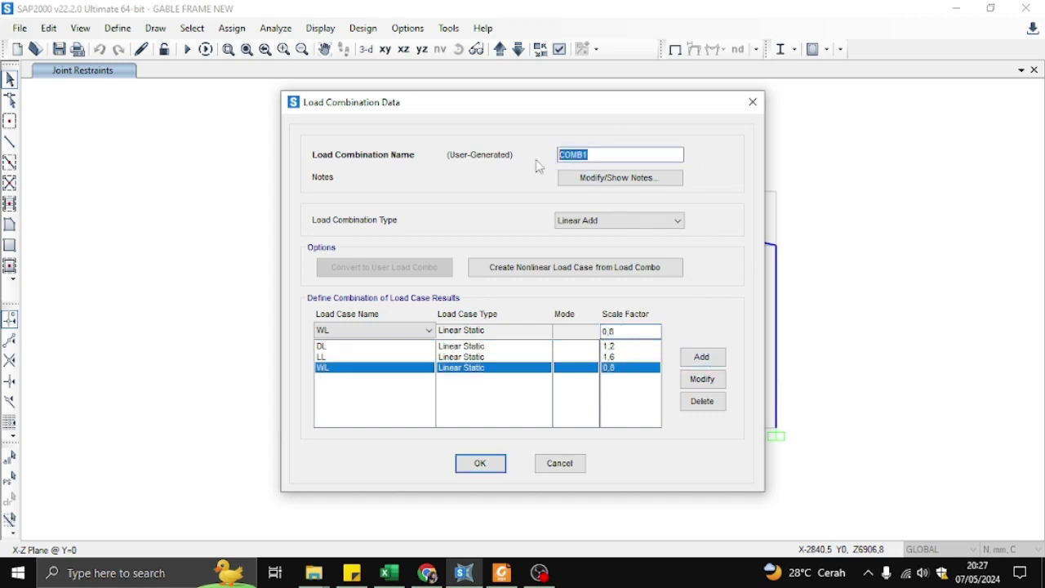
pyautogui.write('U3B')
pyautogui.click(486, 463)
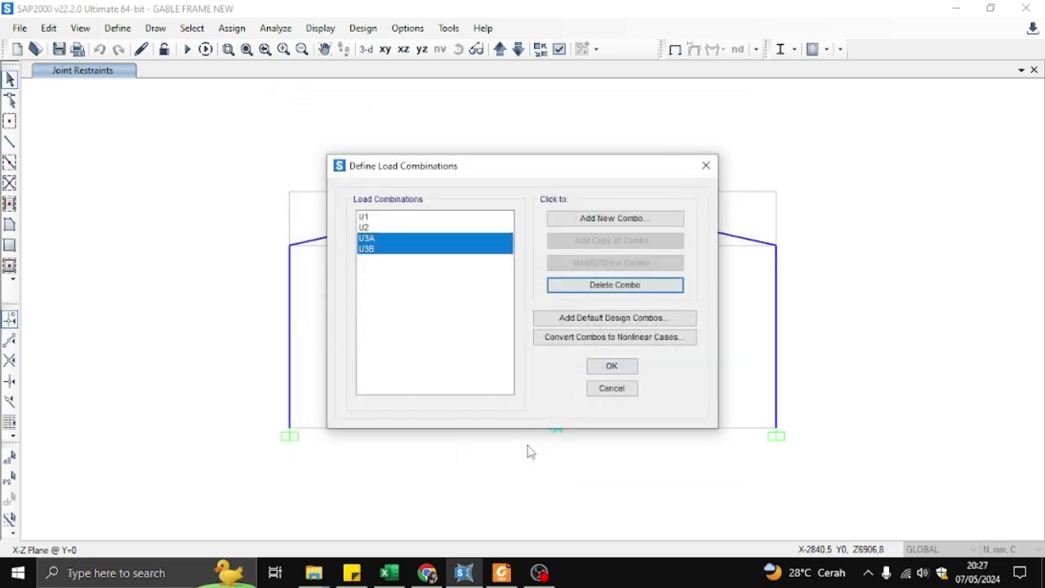
# Start a new load combination U4, check Kombinasi 4 in the Excel workbook, and add load case DL with scale factor 1,2
pyautogui.click(605, 219)
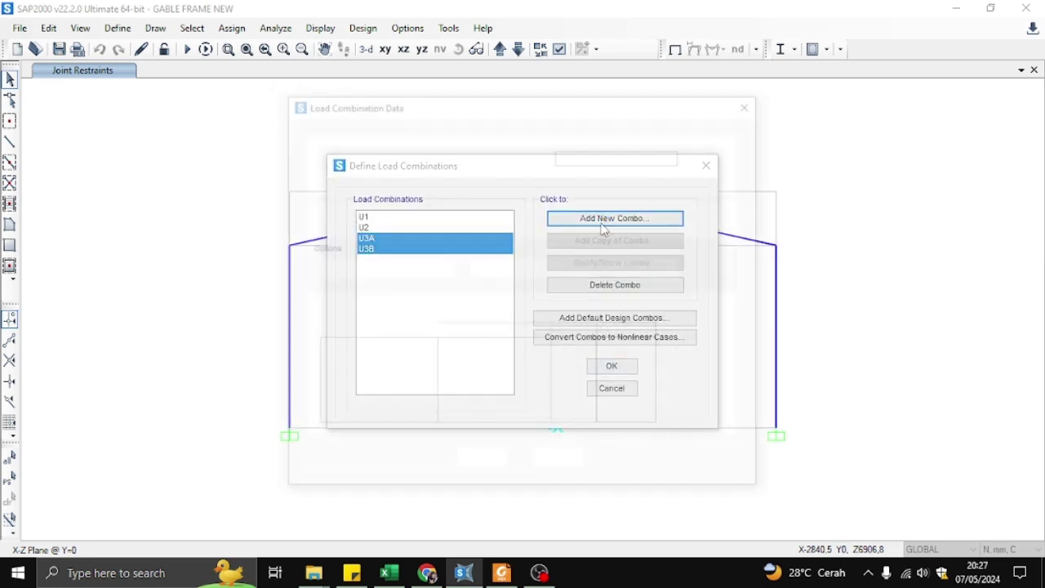
pyautogui.doubleClick(607, 159)
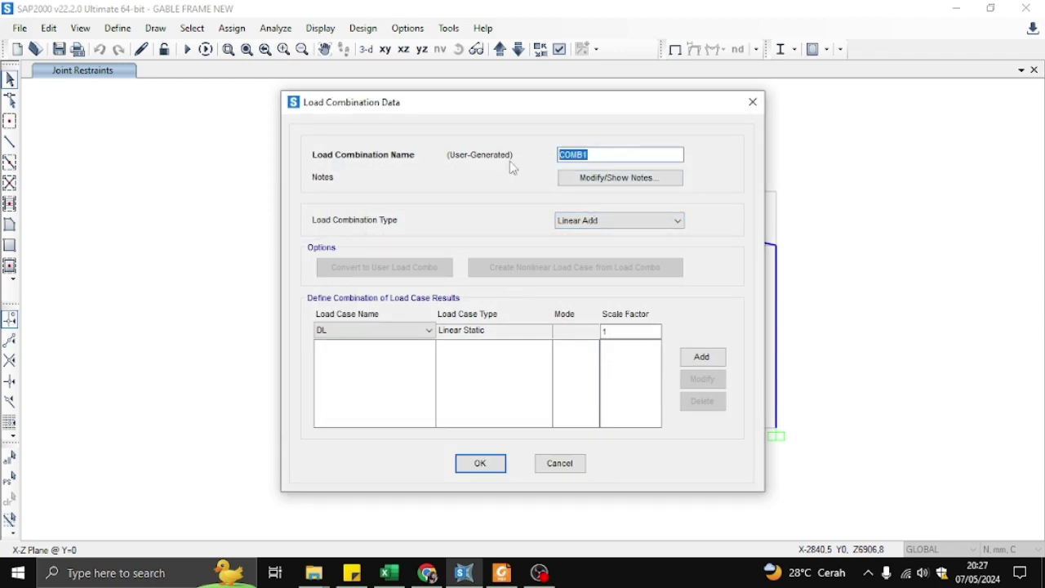
pyautogui.write('U4')
pyautogui.click(389, 572)
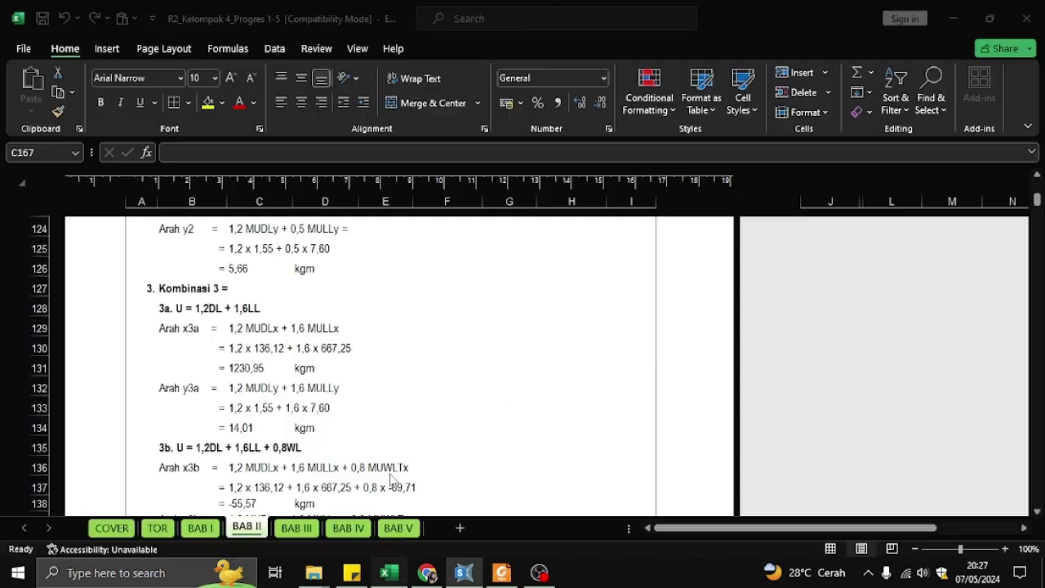
pyautogui.scroll(-3, 364, 386)
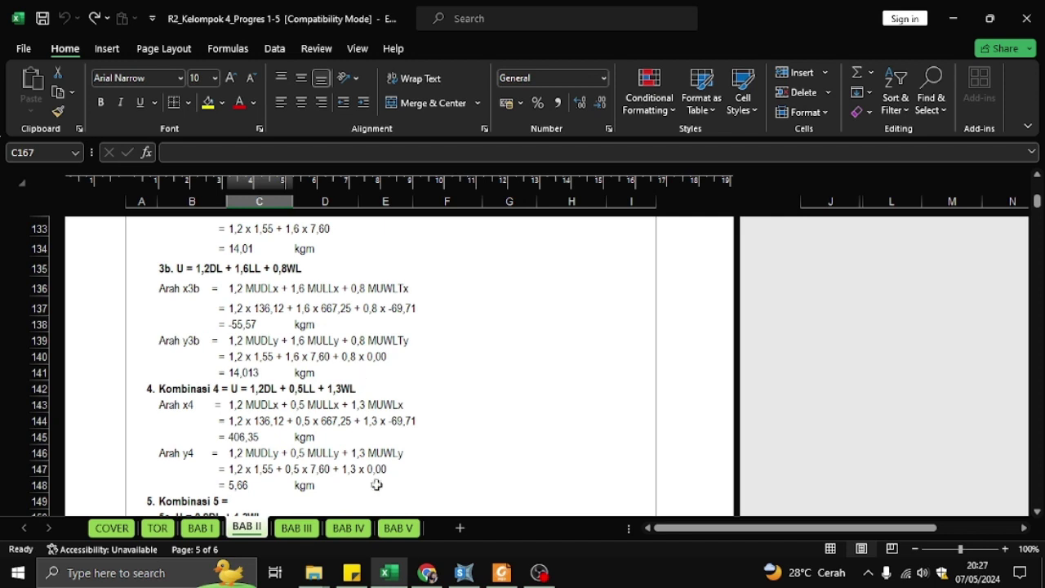
pyautogui.moveTo(464, 572)
pyautogui.click(493, 555)
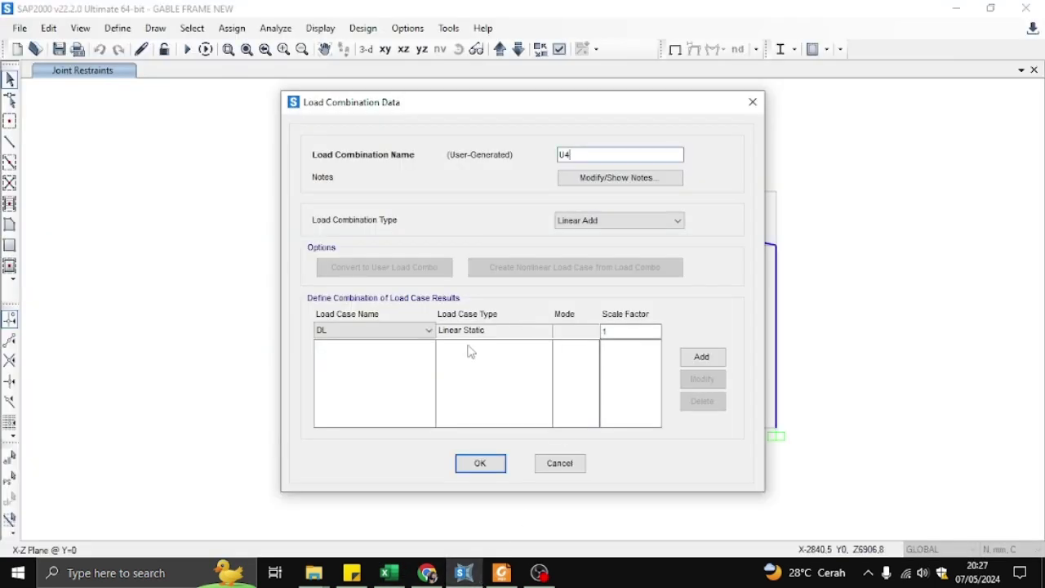
pyautogui.click(628, 331)
pyautogui.click(701, 356)
# Add load case LL to combination U4 with a scale factor of 0,5
pyautogui.click(400, 330)
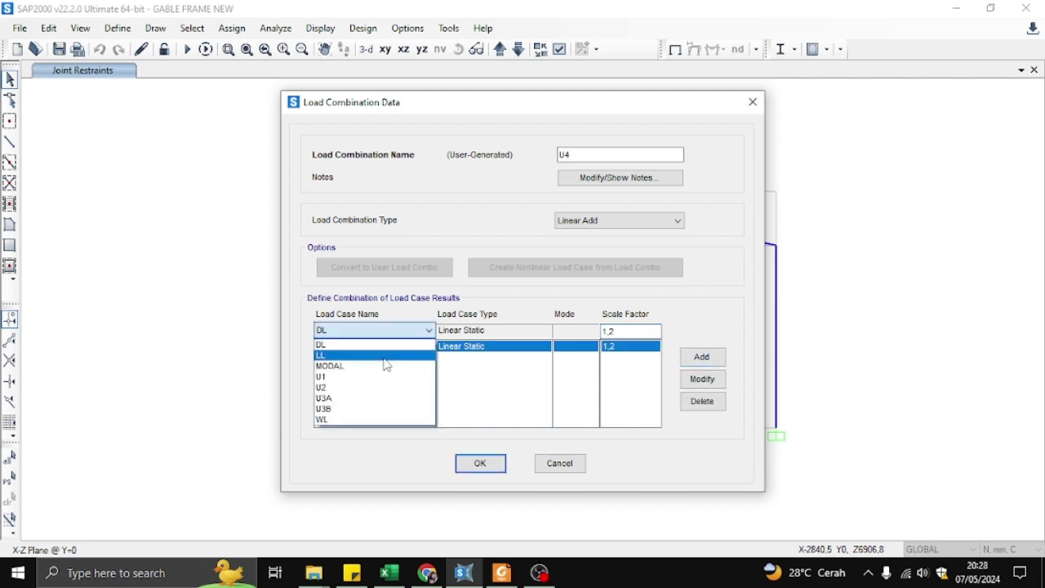
pyautogui.click(385, 357)
pyautogui.doubleClick(628, 332)
pyautogui.write('0')
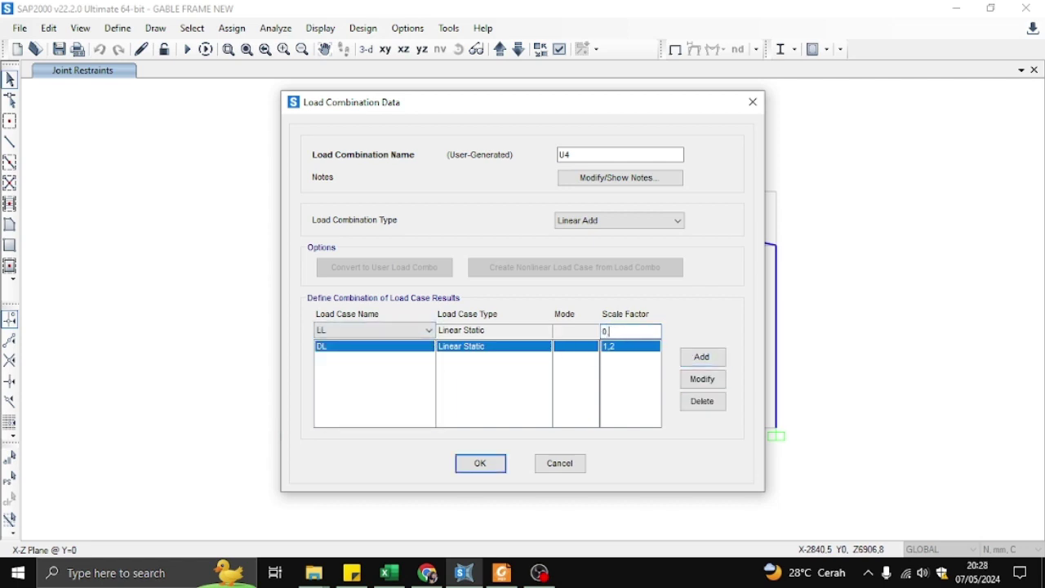
pyautogui.write(',5')
pyautogui.click(701, 357)
# Add load case WL with scale factor 1,3 to combination U4, checking Kombinasi 4 in the Excel workbook, and save the combination
pyautogui.click(428, 331)
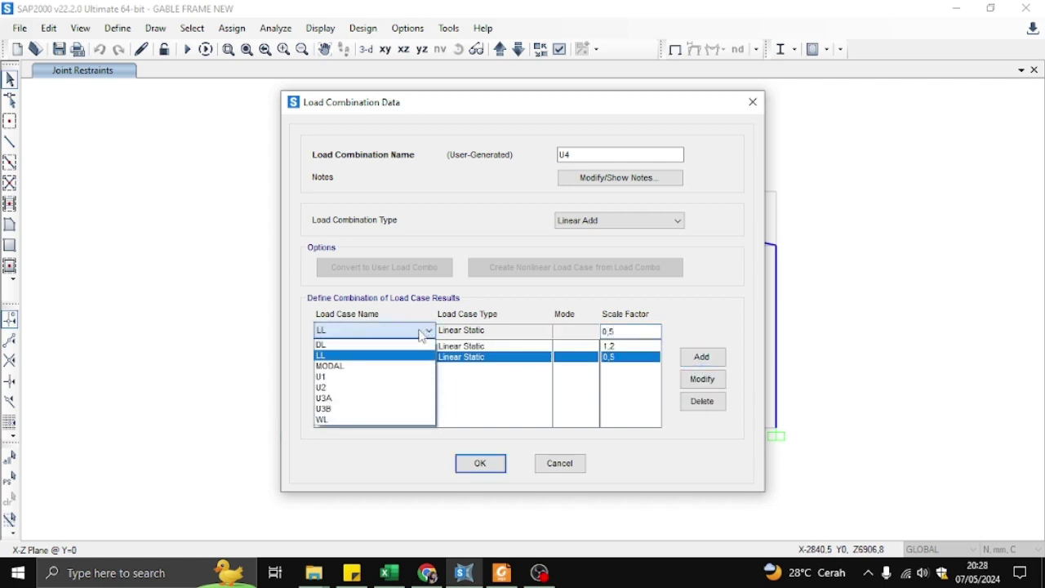
pyautogui.click(338, 419)
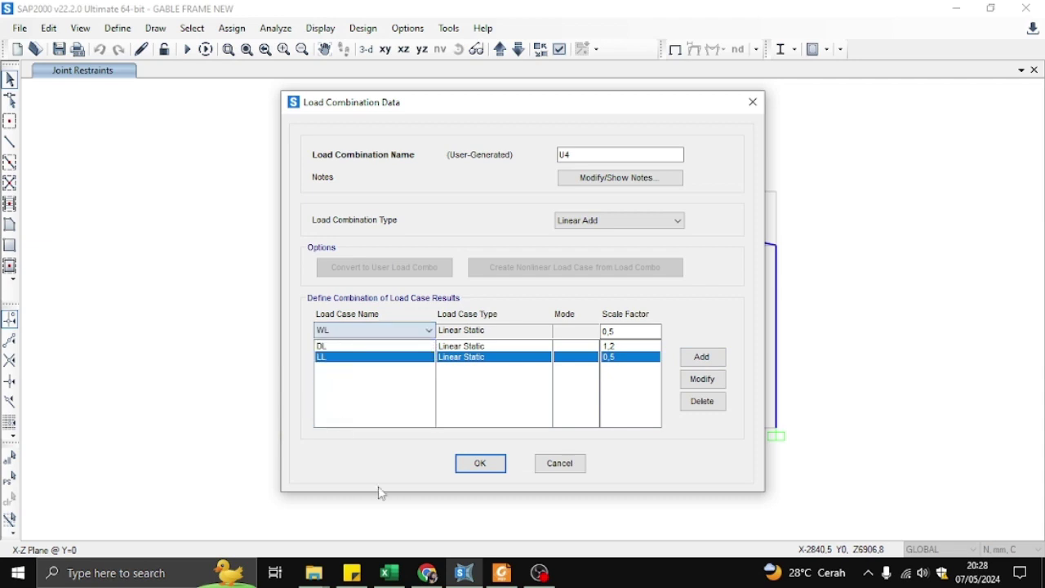
pyautogui.click(390, 573)
pyautogui.click(394, 571)
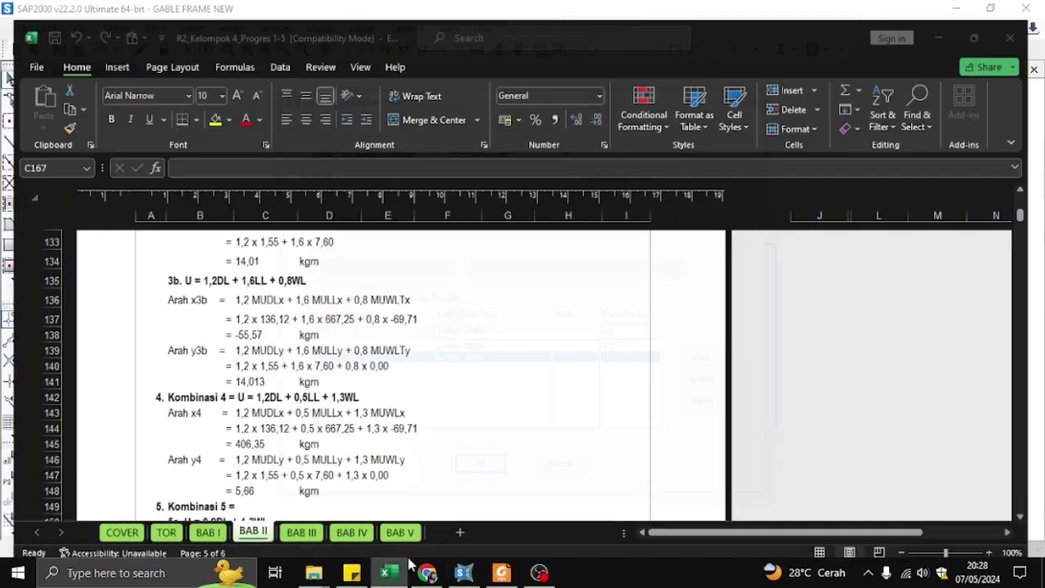
pyautogui.moveTo(623, 329); pyautogui.dragTo(590, 343)
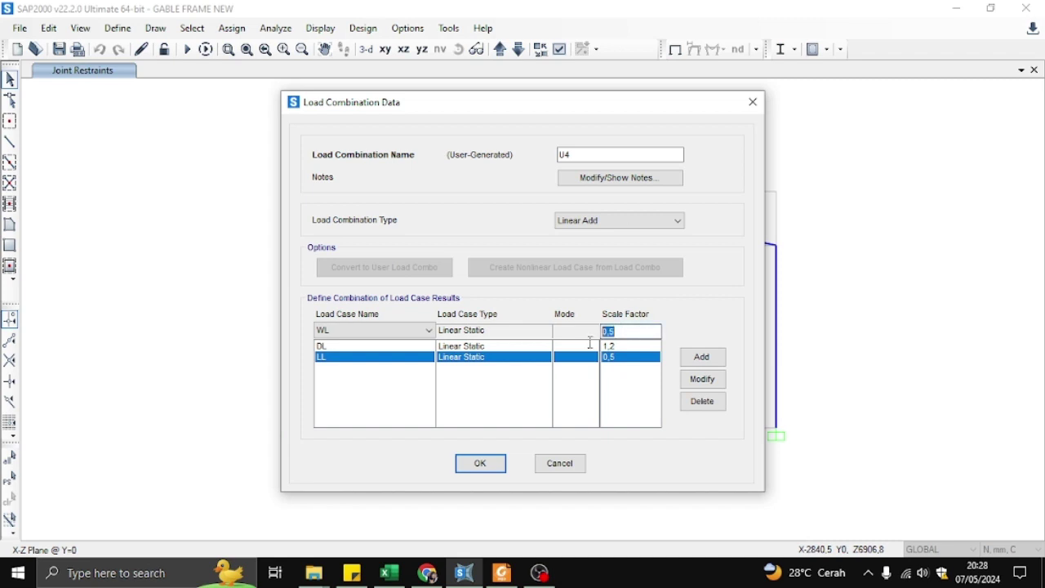
pyautogui.write('1,3')
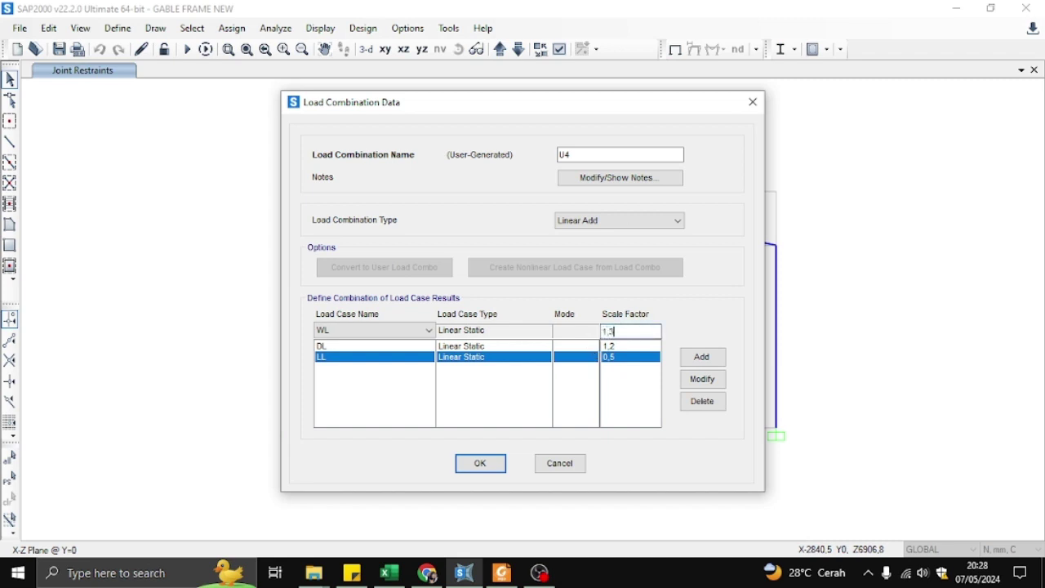
pyautogui.click(700, 359)
pyautogui.click(482, 465)
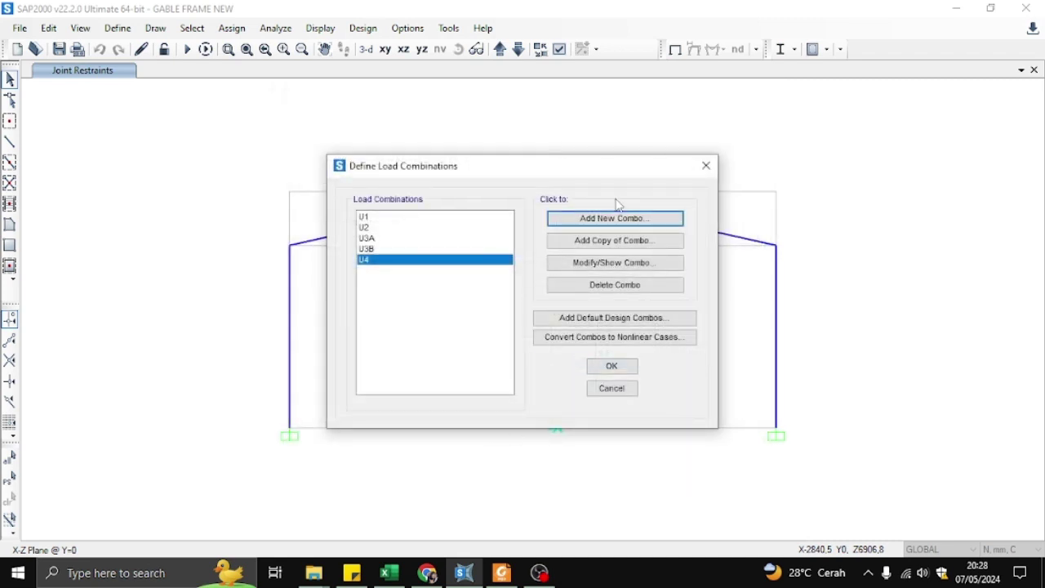
# Start a new load combination U5A and add load case DL with scale factor 0,9
pyautogui.click(619, 214)
pyautogui.moveTo(592, 158); pyautogui.dragTo(556, 168)
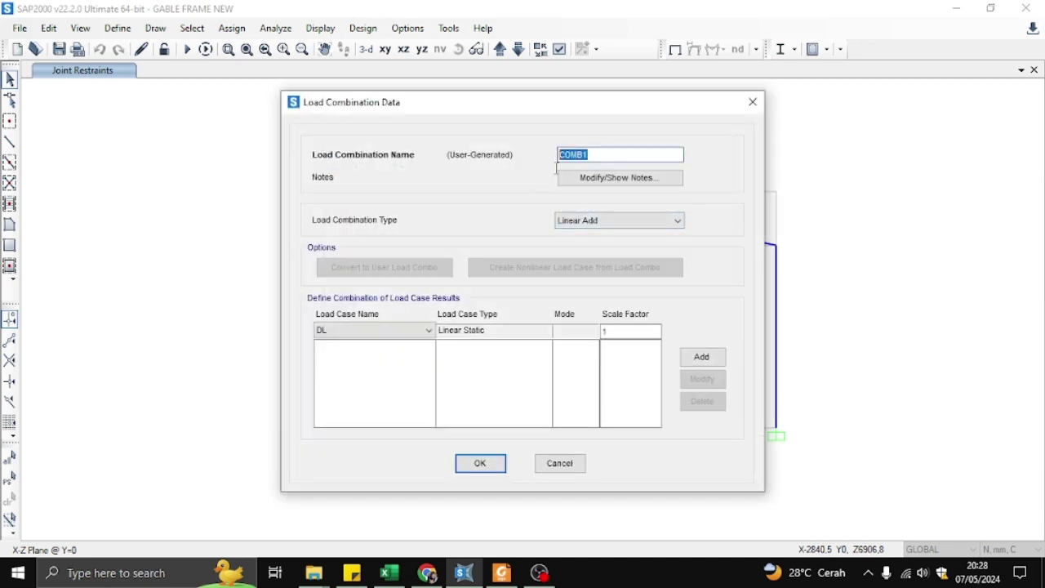
pyautogui.write('U5A')
pyautogui.click(612, 331)
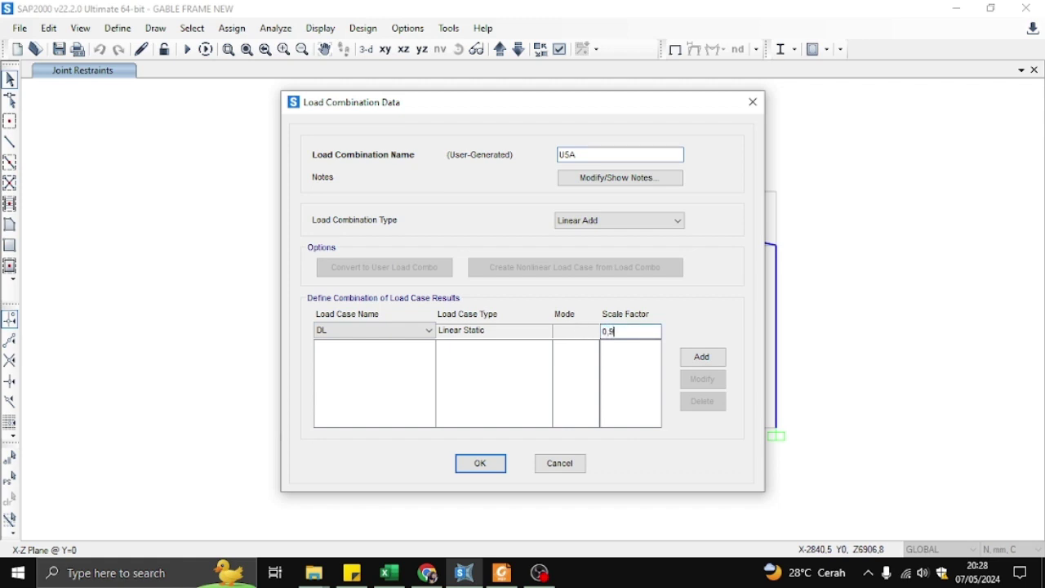
pyautogui.write('0,9')
pyautogui.click(702, 357)
# Add load case WL with scale factor 1,3 to combination U5A and save the combination
pyautogui.click(418, 328)
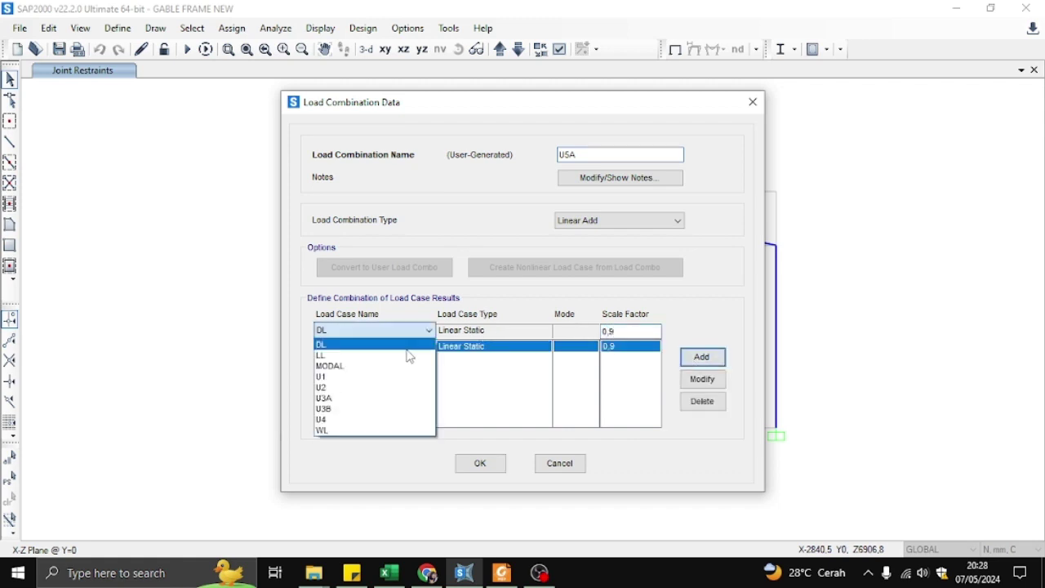
pyautogui.click(359, 433)
pyautogui.press('Tab')
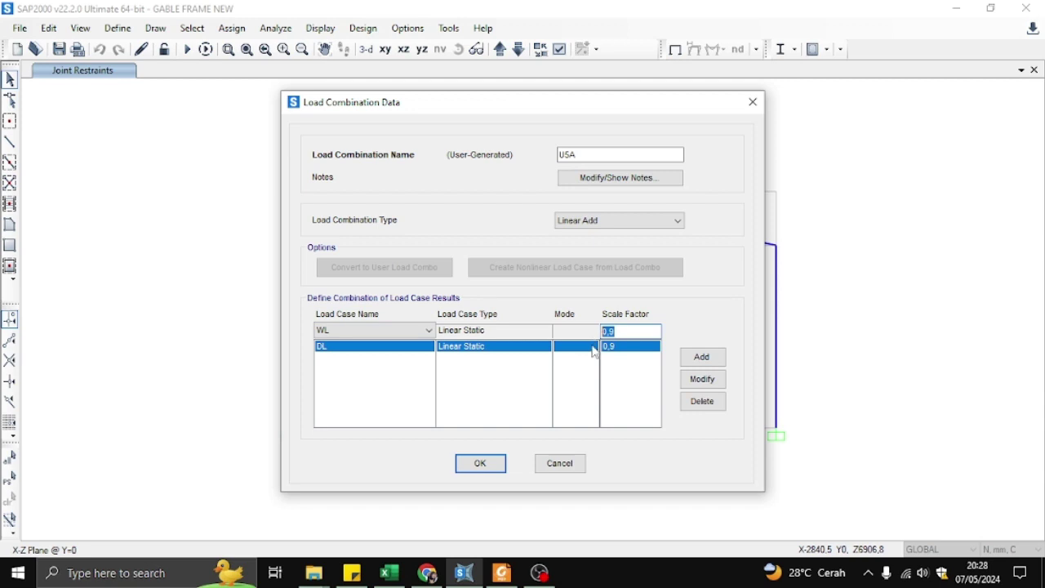
pyautogui.write('1,3')
pyautogui.click(703, 357)
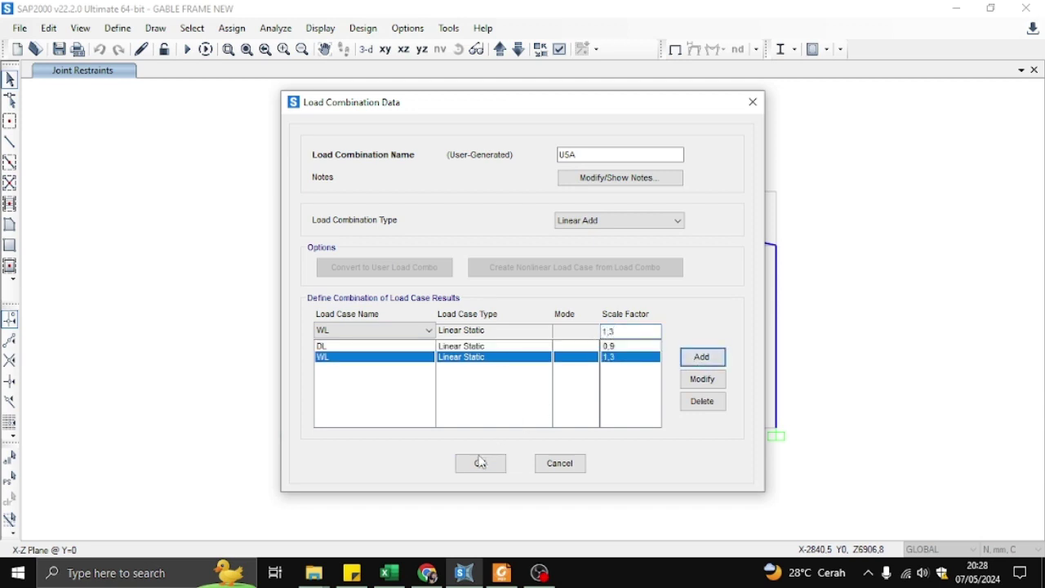
pyautogui.click(480, 463)
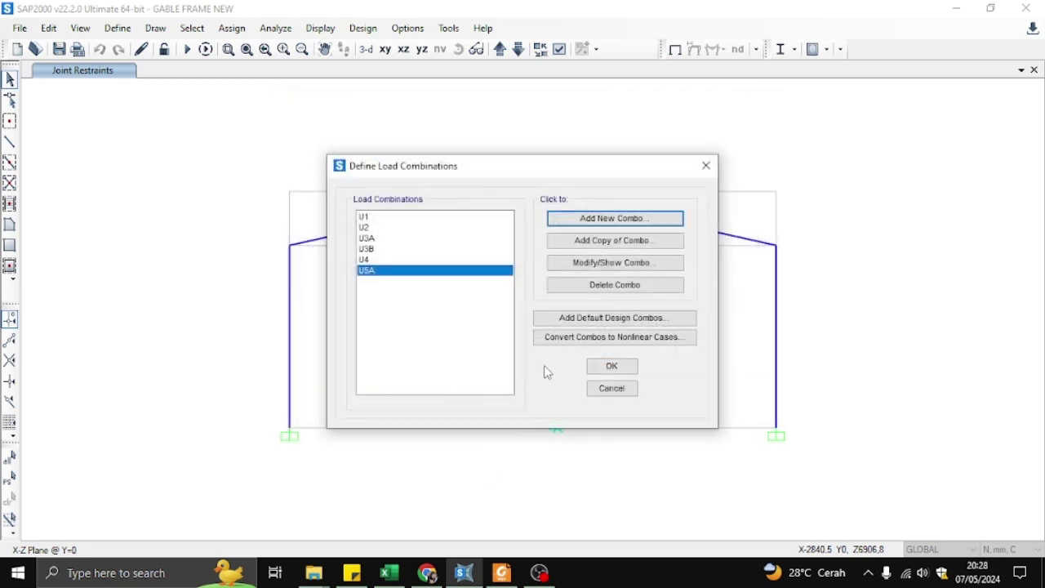
# Copy combination U5A as U5B with the WL scale factor set to -1,3, and finish defining the load combinations
pyautogui.click(618, 241)
pyautogui.moveTo(601, 156); pyautogui.dragTo(553, 161)
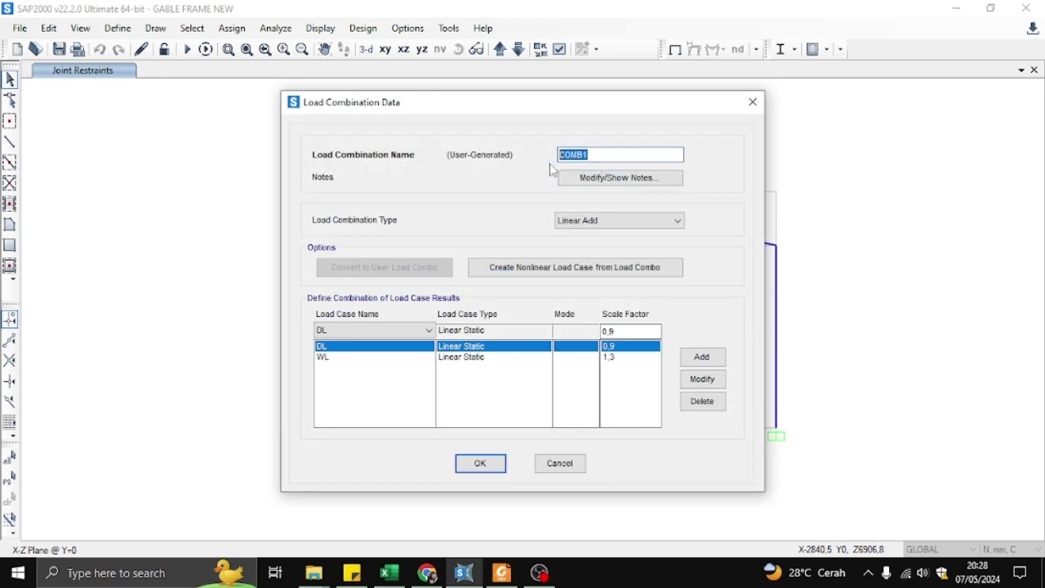
pyautogui.write('U5B')
pyautogui.click(347, 358)
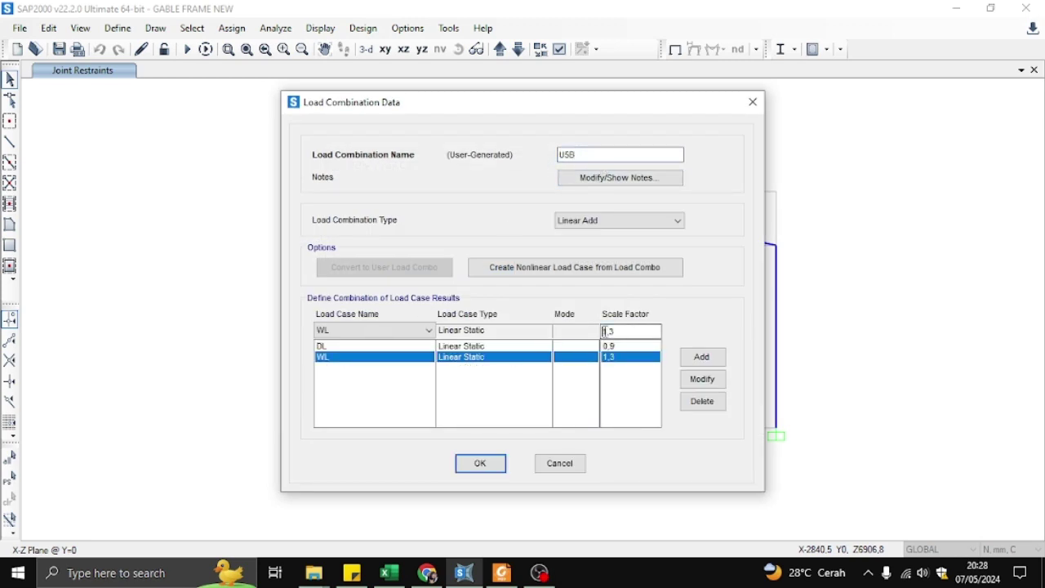
pyautogui.click(702, 379)
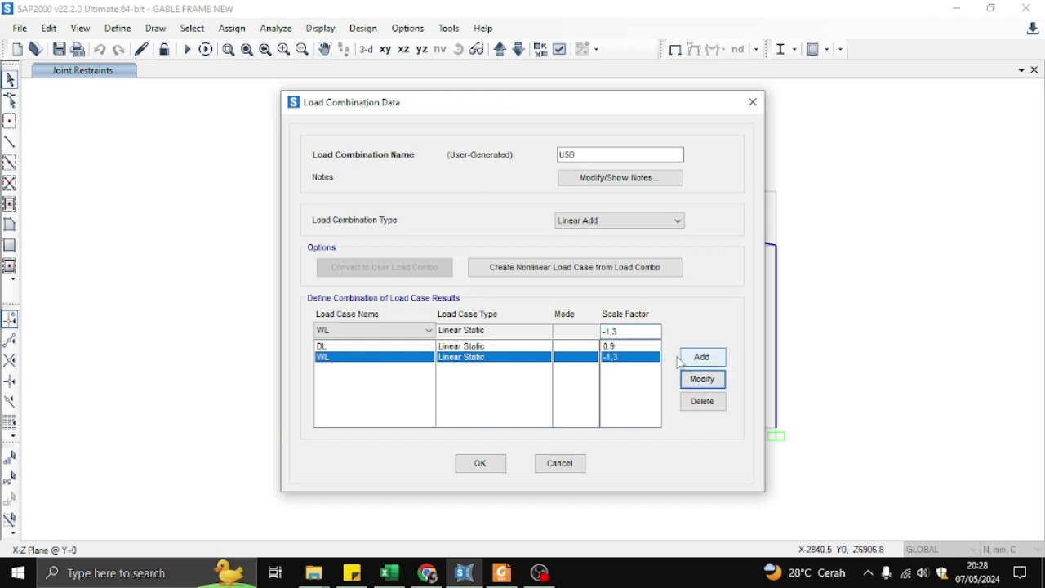
pyautogui.click(495, 464)
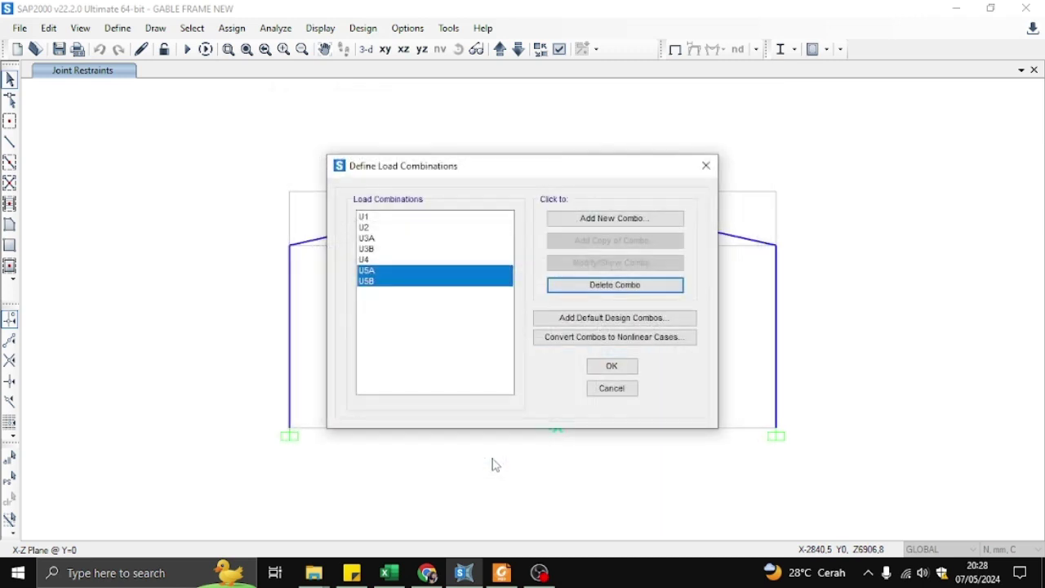
pyautogui.click(594, 369)
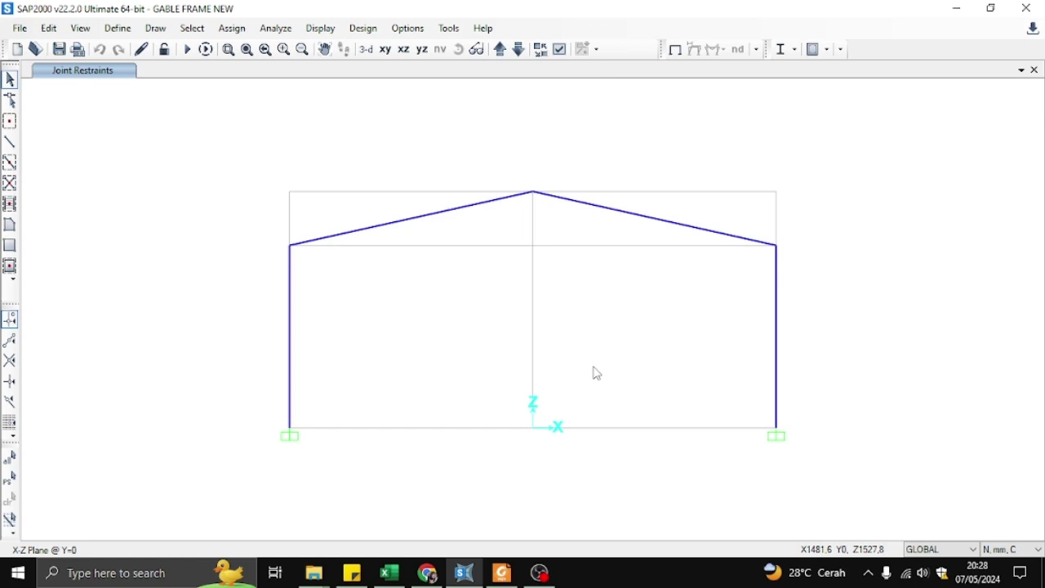
# Set the units to Kgf, m, C and start a joint force assignment in load pattern DL for the two eaves joints
pyautogui.click(1016, 551)
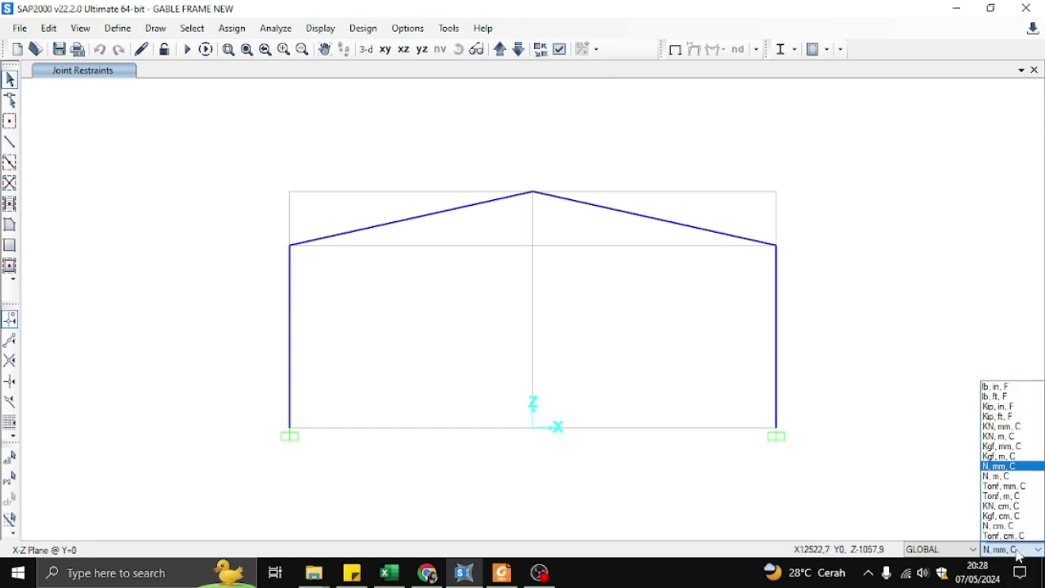
pyautogui.click(1006, 456)
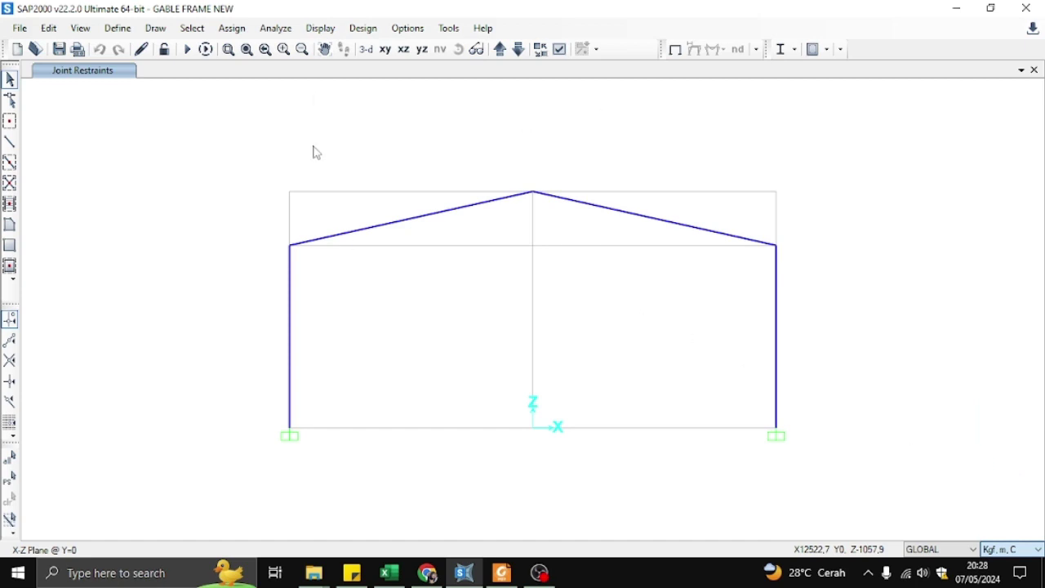
pyautogui.moveTo(268, 232); pyautogui.dragTo(310, 272)
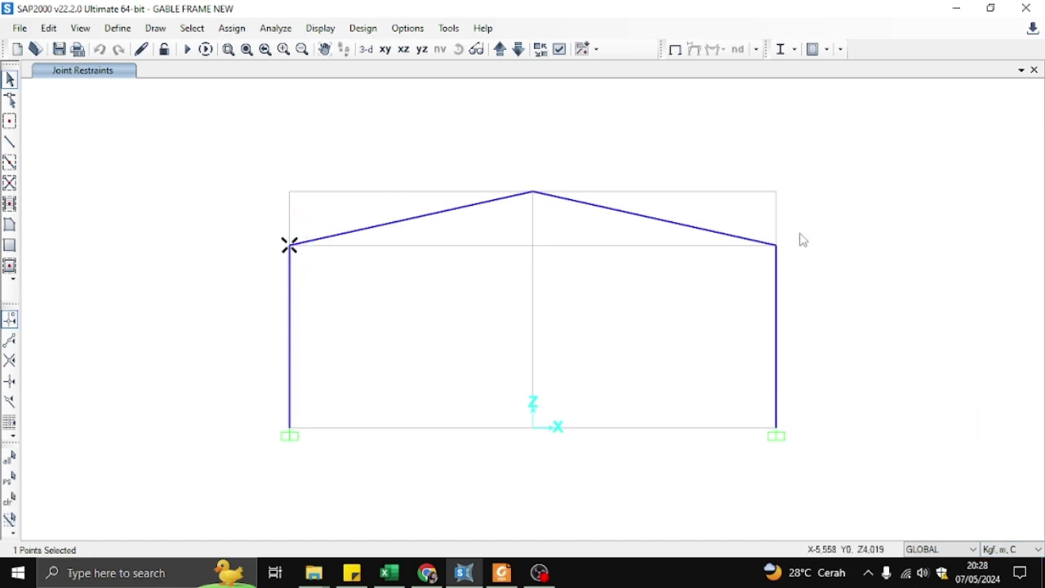
pyautogui.moveTo(789, 227); pyautogui.dragTo(766, 257)
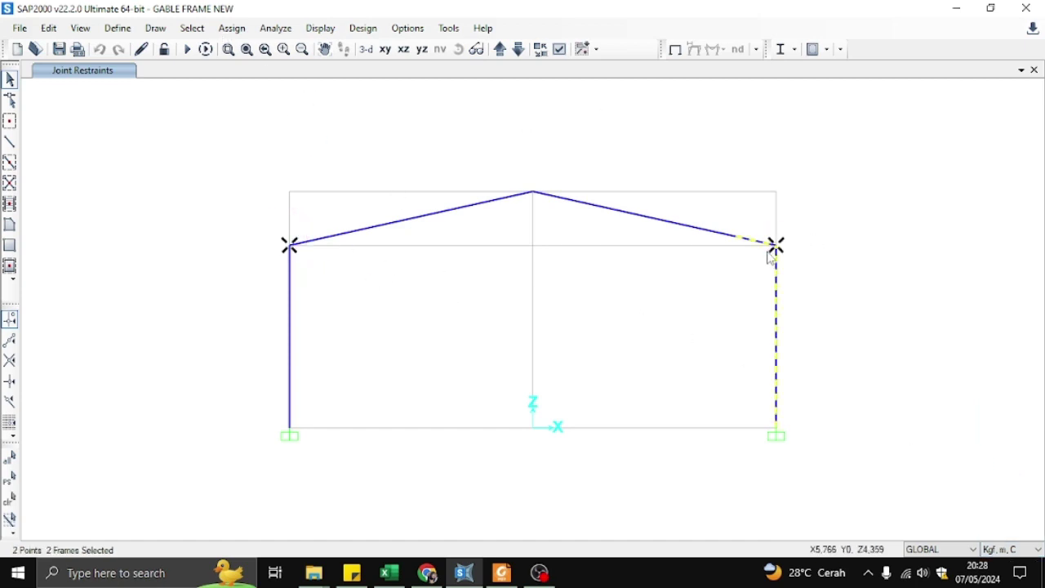
pyautogui.click(231, 29)
pyautogui.moveTo(281, 196)
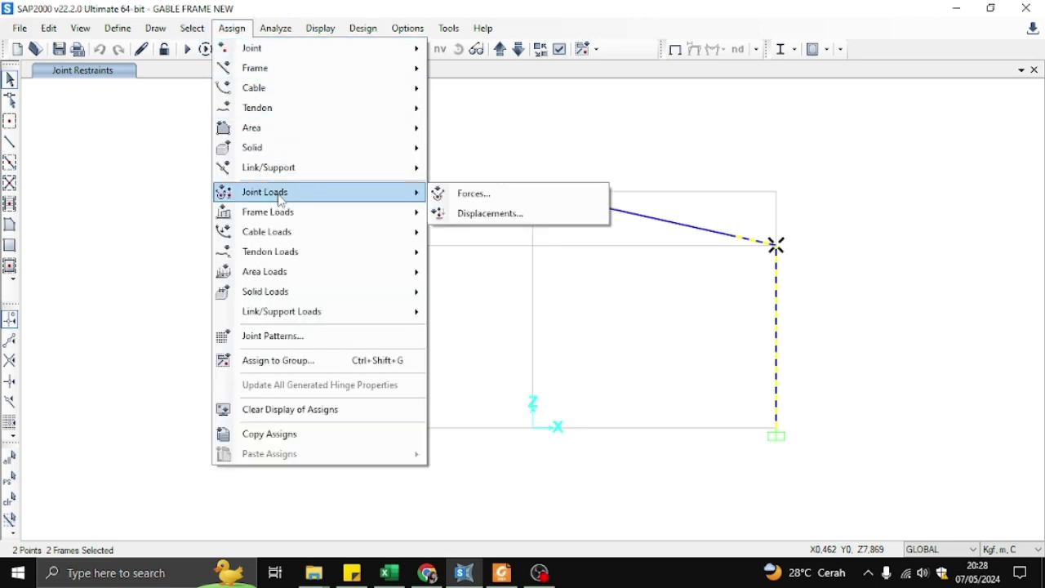
pyautogui.click(505, 195)
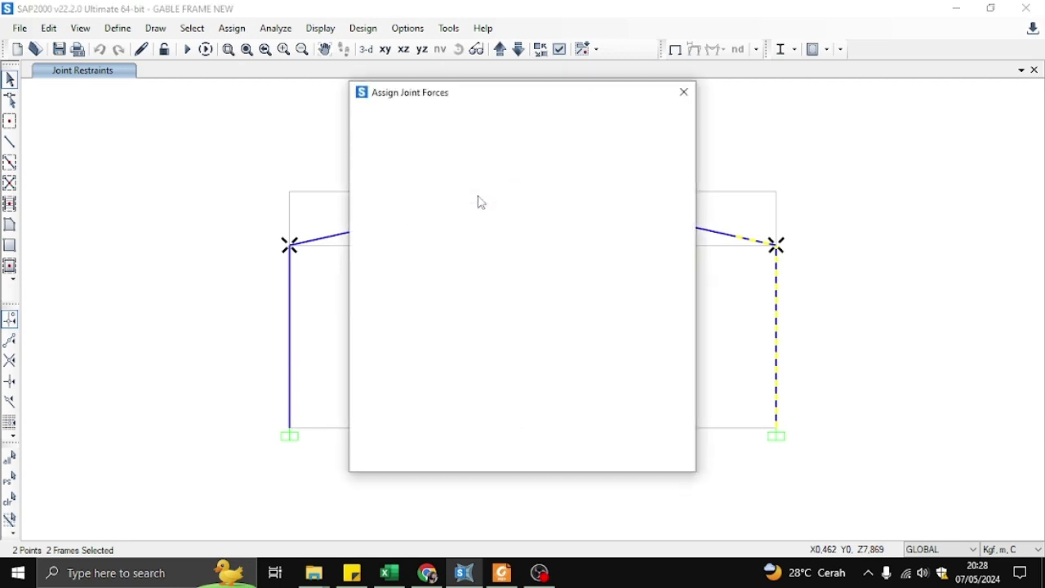
pyautogui.click(550, 129)
pyautogui.click(526, 146)
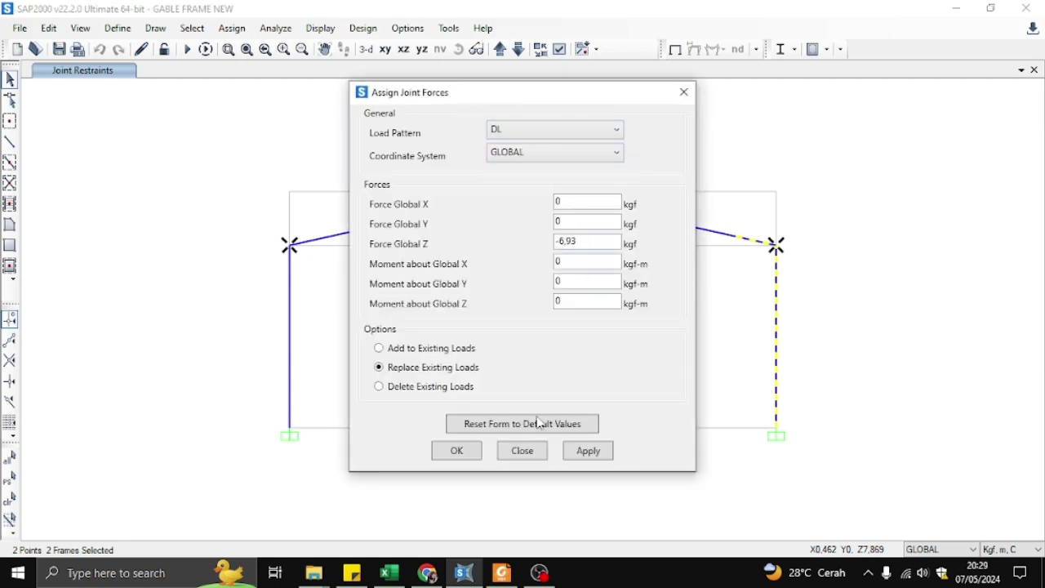
# Check DL Buhul Tumpuan in the Excel workbook's BAB II sheet and assign a Global Z force of -28 kgf to the eaves joints
pyautogui.click(389, 573)
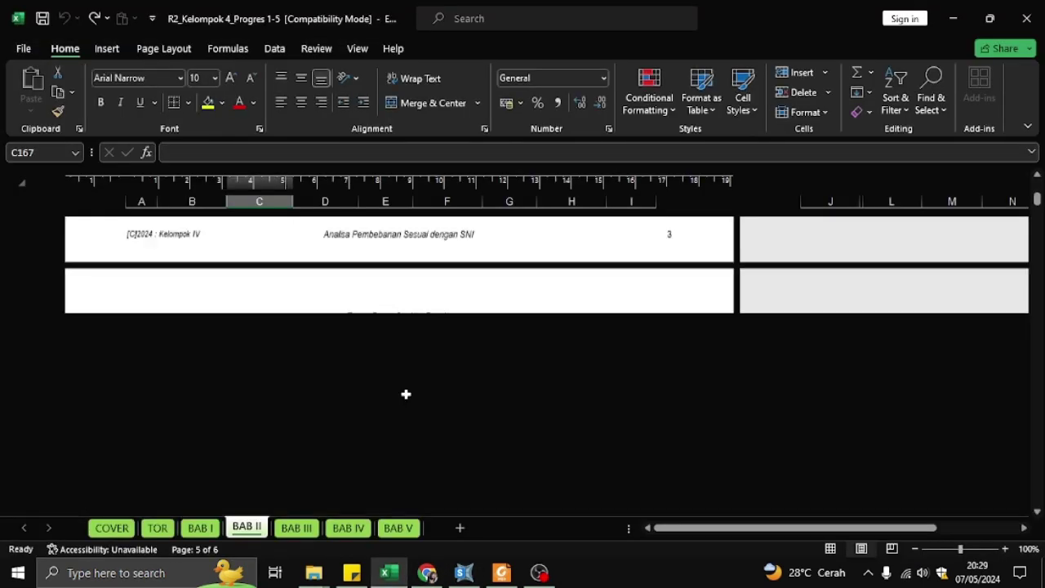
pyautogui.scroll(15, 406, 395)
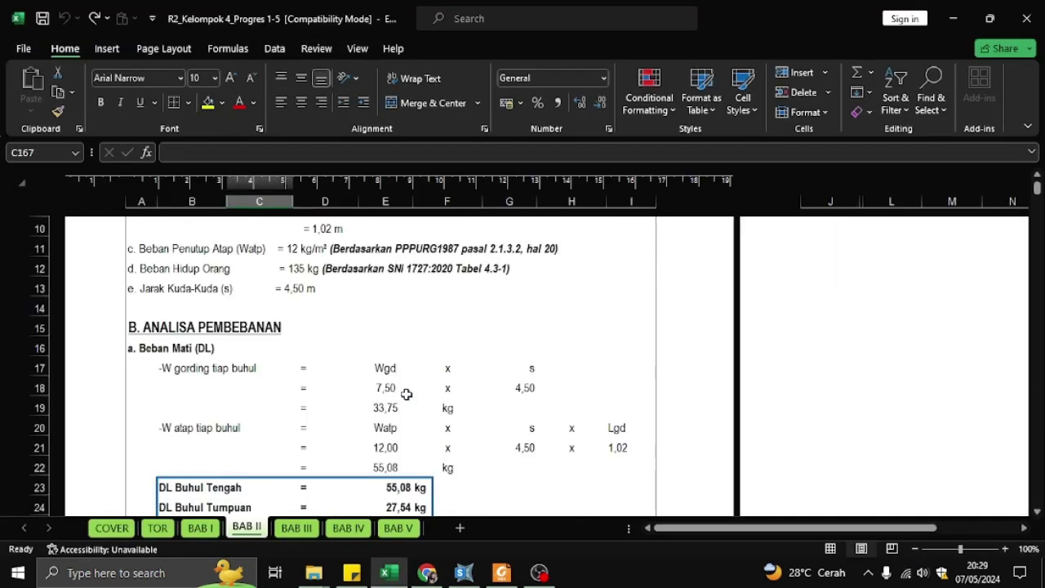
pyautogui.scroll(3, 406, 394)
pyautogui.scroll(-4, 404, 401)
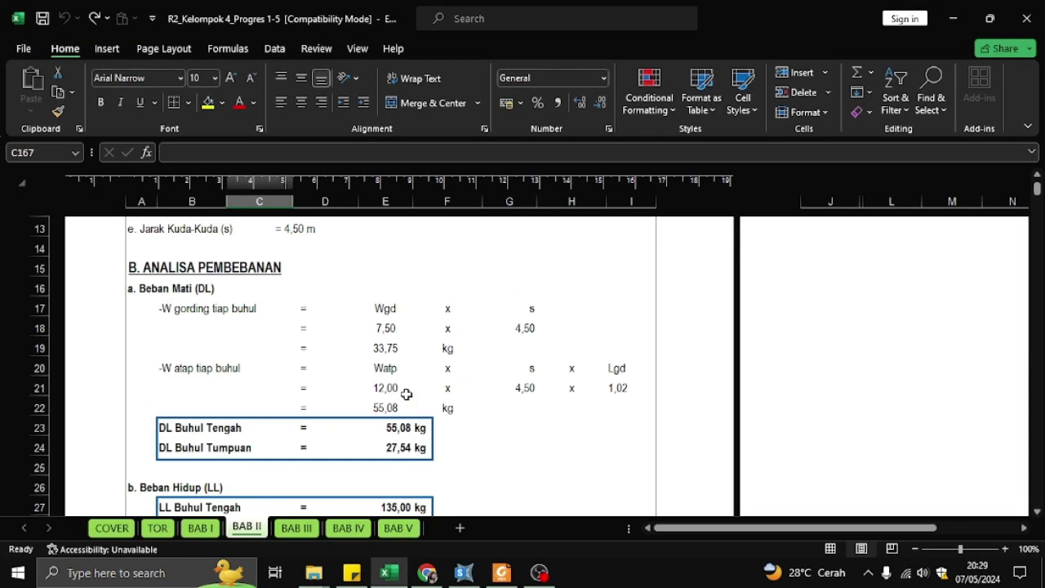
pyautogui.click(462, 573)
pyautogui.moveTo(588, 241); pyautogui.dragTo(566, 238)
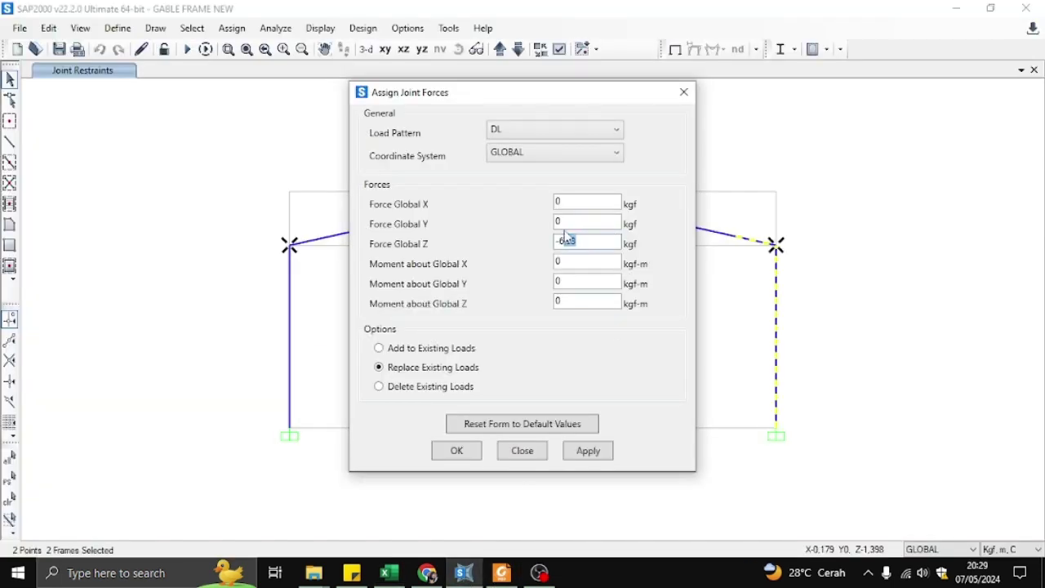
pyautogui.write('28')
pyautogui.click(451, 454)
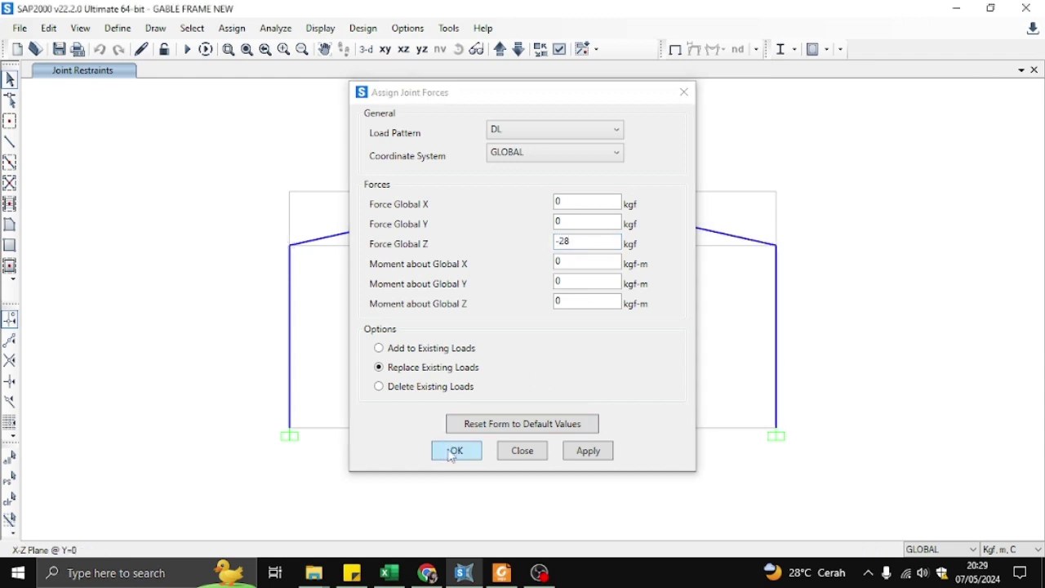
# Check DL Buhul Tengah in the Excel workbook and assign a DL Global Z force of -56 kgf to the eleven rafter joints between the eaves
pyautogui.click(331, 237)
pyautogui.click(371, 226)
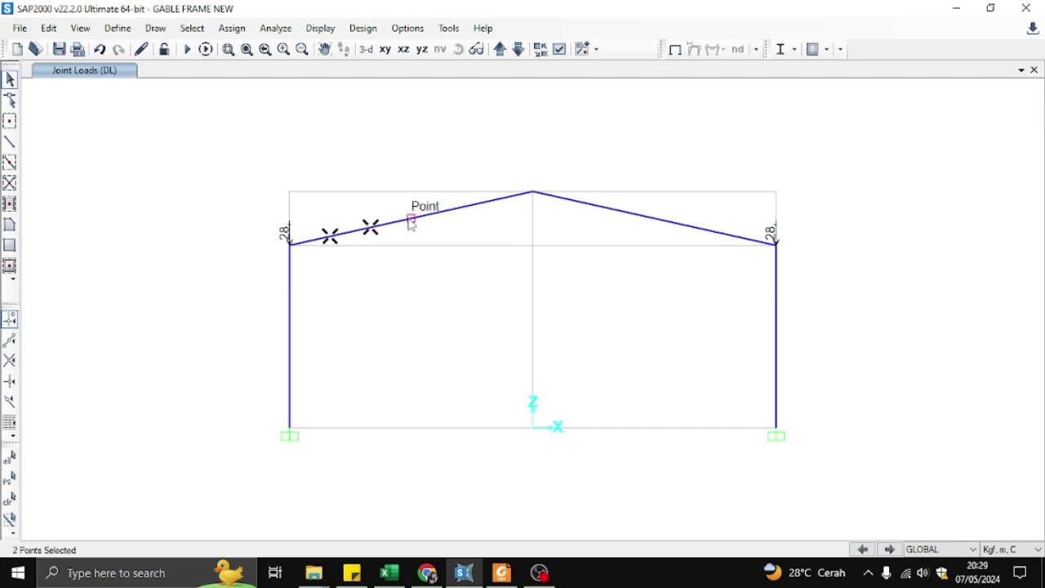
pyautogui.click(411, 219)
pyautogui.click(451, 208)
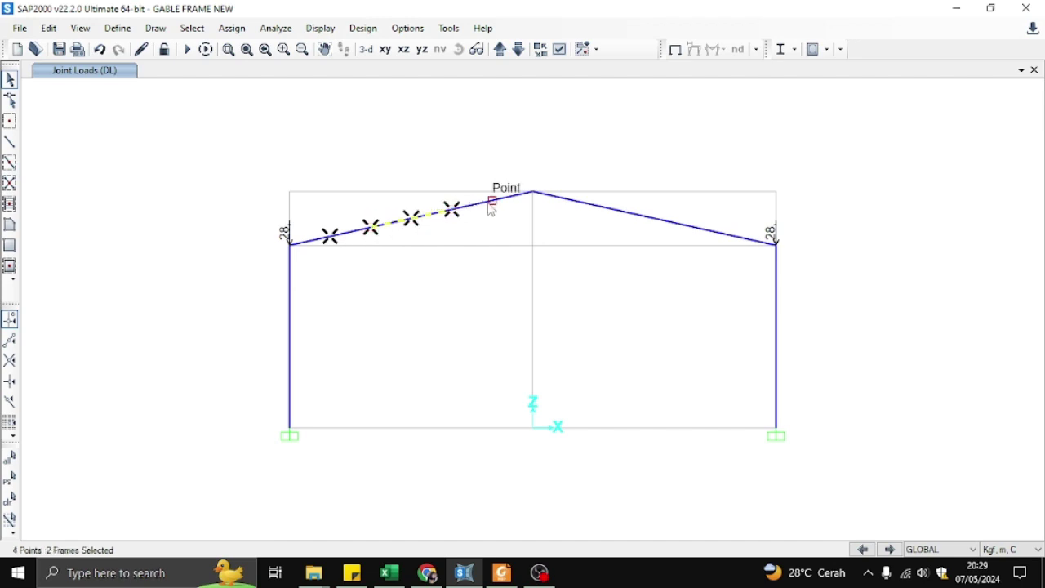
pyautogui.click(492, 200)
pyautogui.click(532, 192)
pyautogui.click(574, 202)
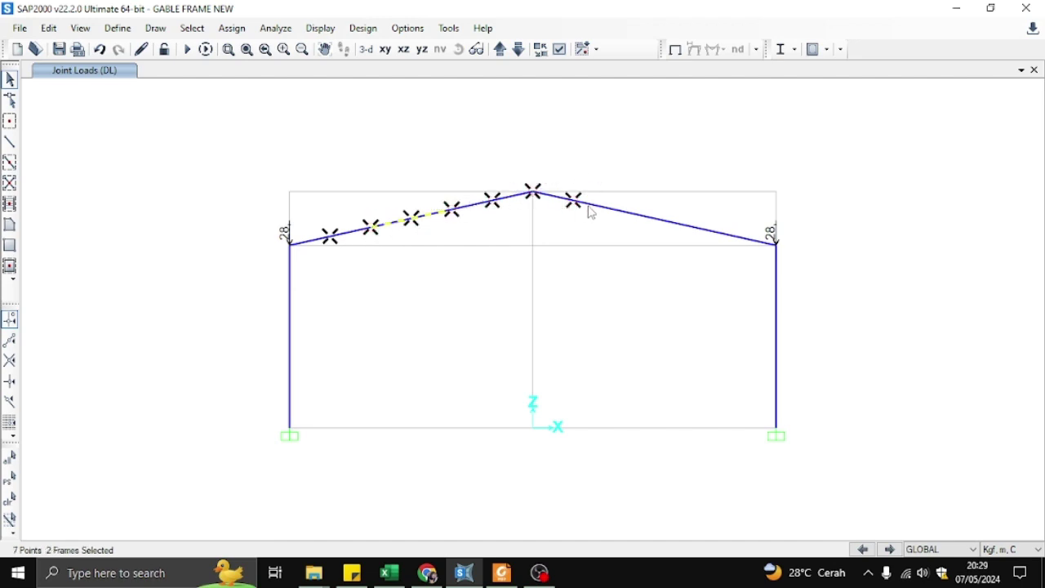
pyautogui.click(614, 210)
pyautogui.click(655, 218)
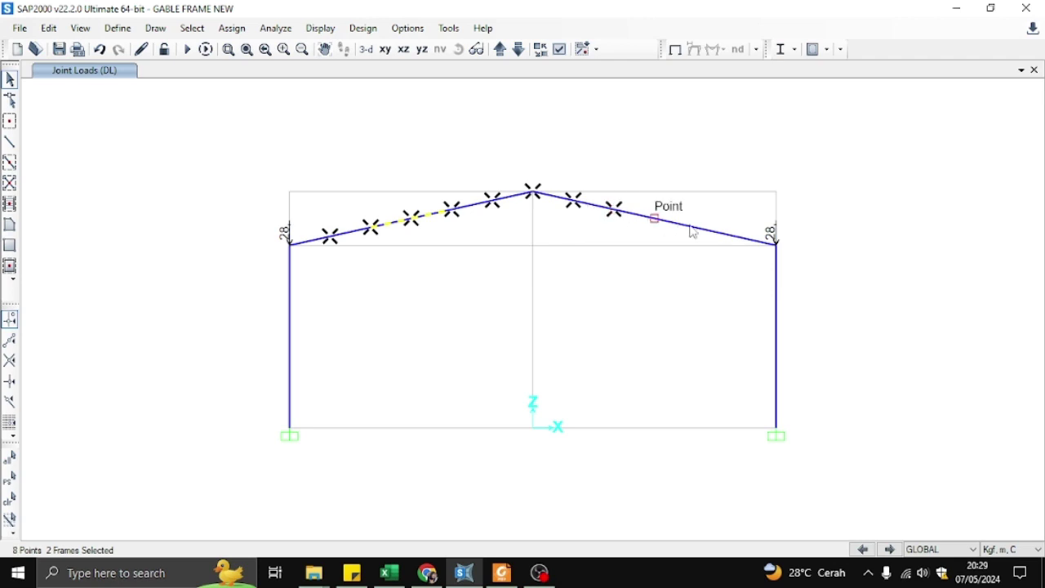
pyautogui.click(694, 227)
pyautogui.click(736, 236)
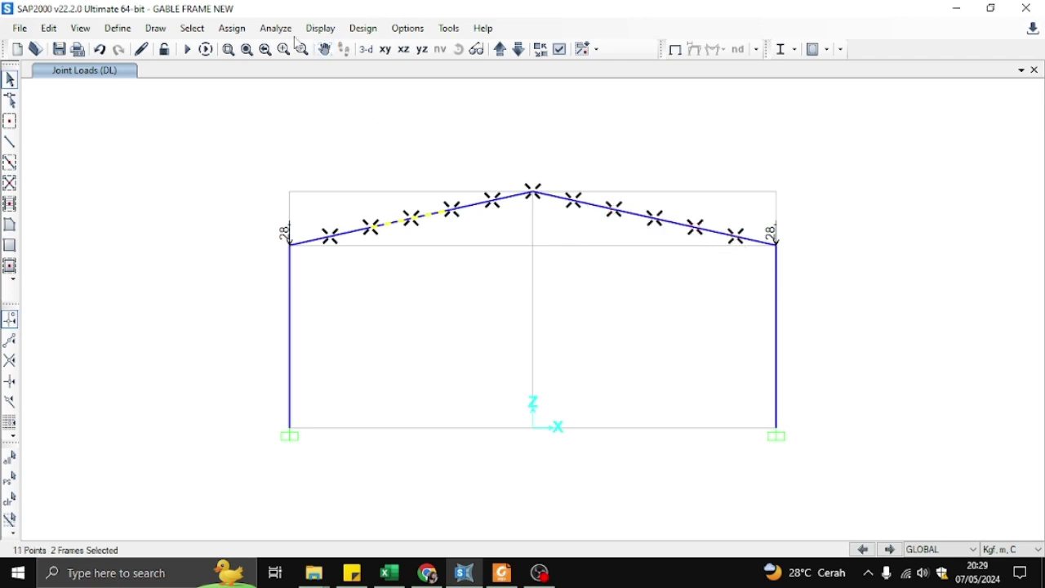
pyautogui.click(232, 28)
pyautogui.moveTo(282, 196)
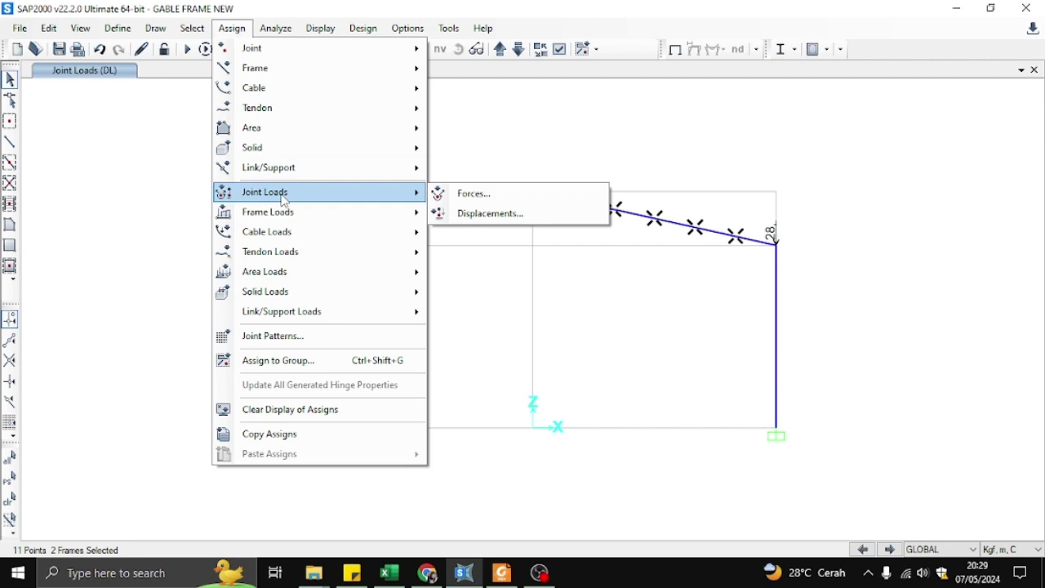
pyautogui.click(472, 193)
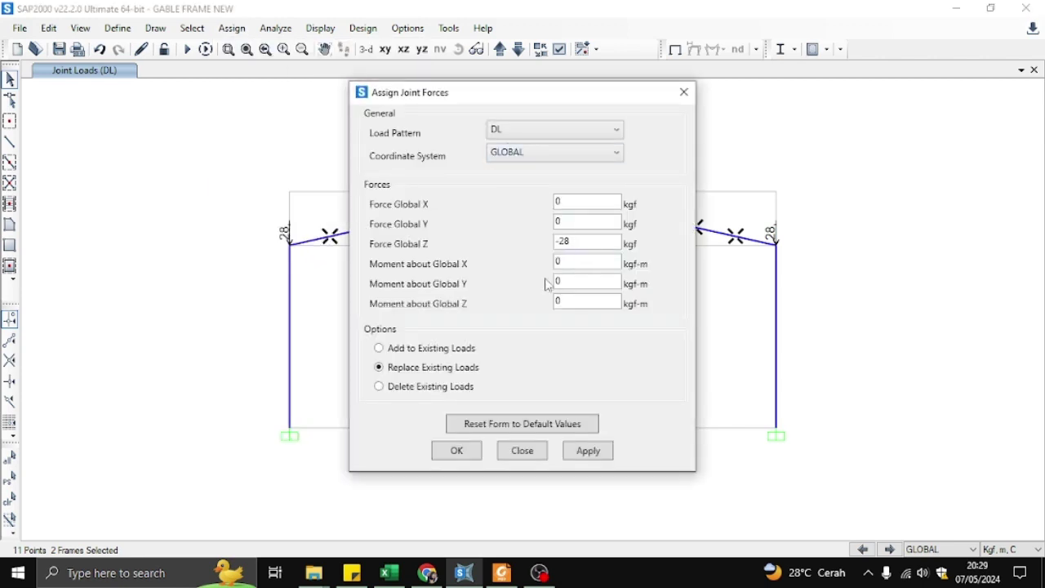
pyautogui.click(390, 571)
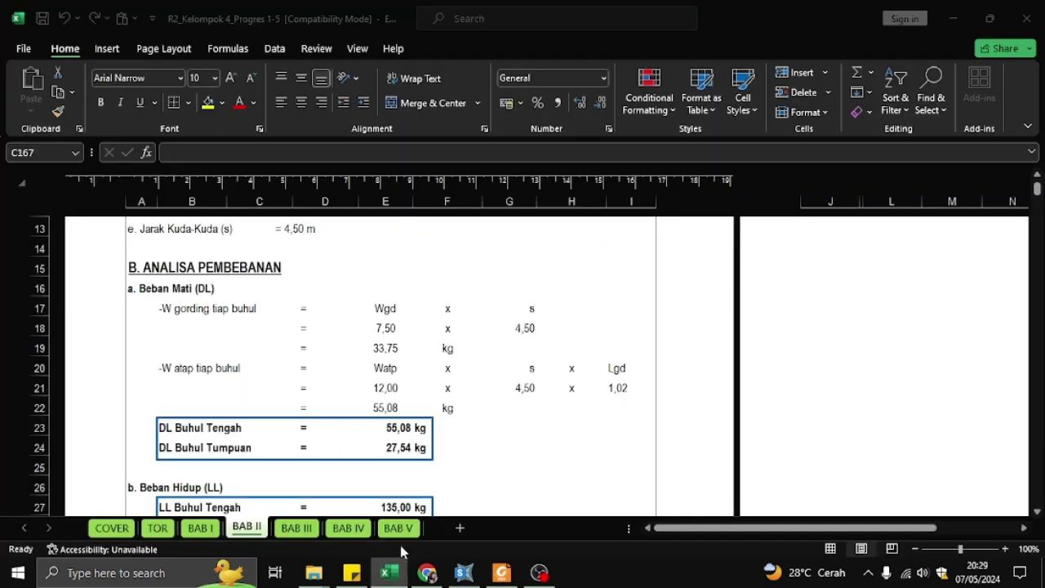
pyautogui.click(463, 573)
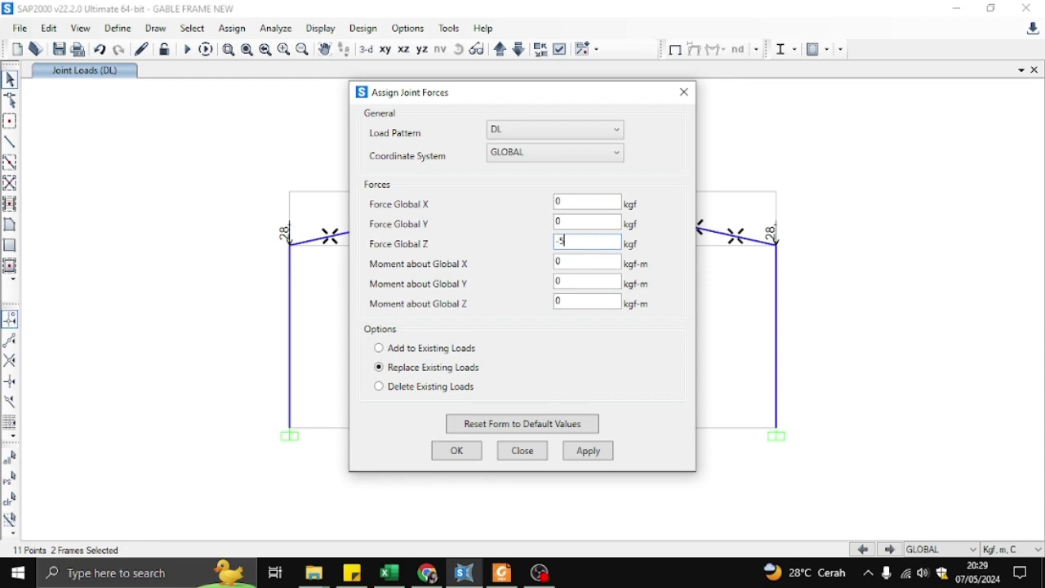
pyautogui.click(446, 456)
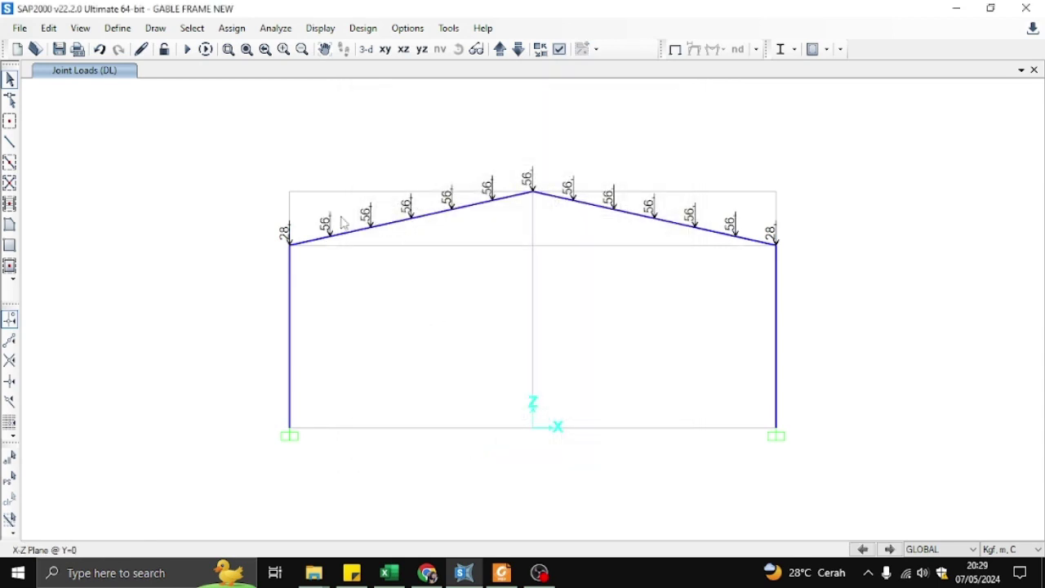
# Assign a Global Z joint force of -68 kgf in load pattern LL to the two eaves joints
pyautogui.moveTo(262, 238); pyautogui.dragTo(304, 259)
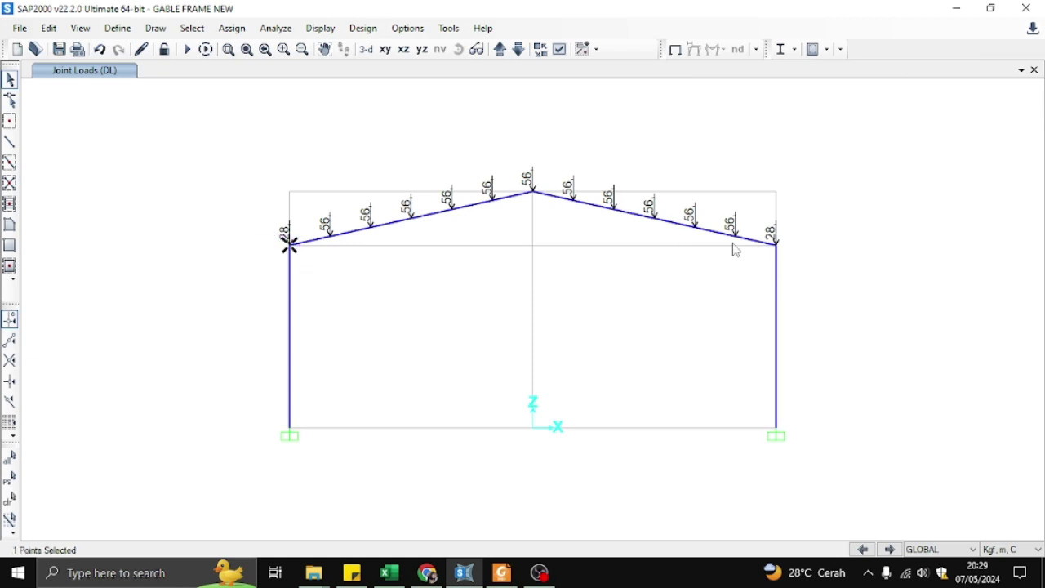
pyautogui.click(779, 246)
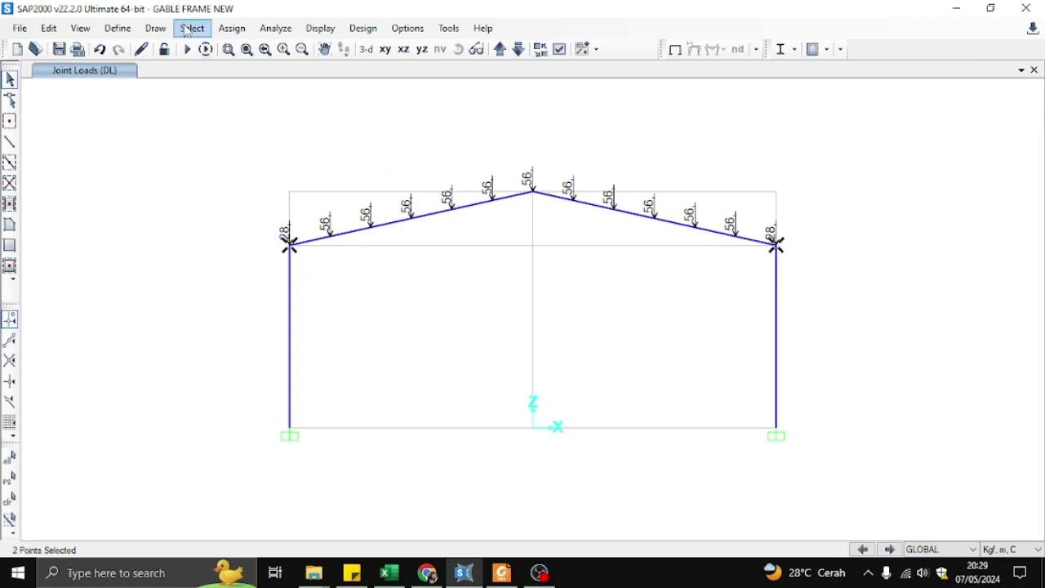
pyautogui.click(231, 28)
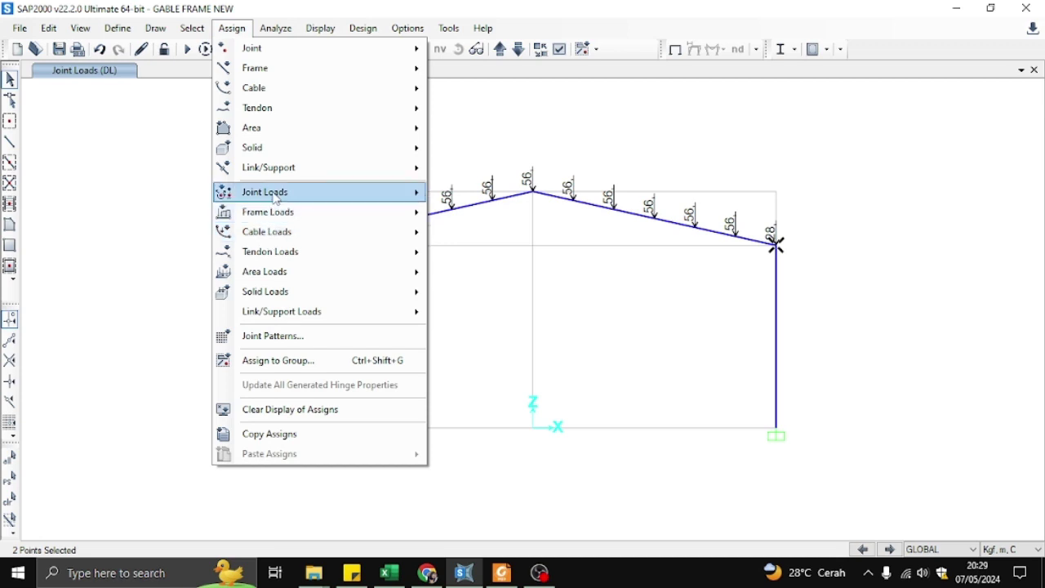
pyautogui.moveTo(275, 198)
pyautogui.click(432, 194)
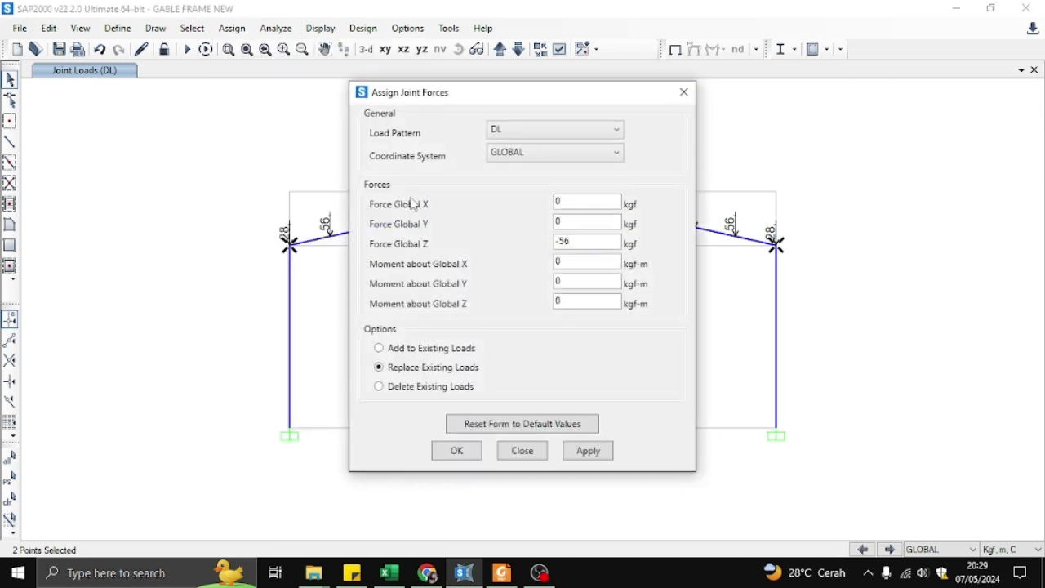
pyautogui.click(546, 133)
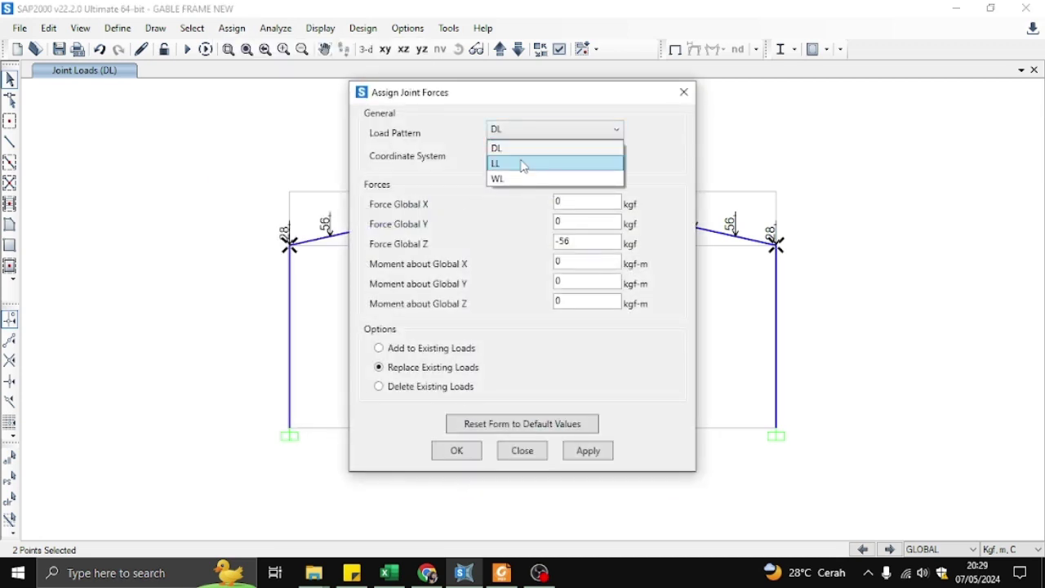
pyautogui.click(522, 163)
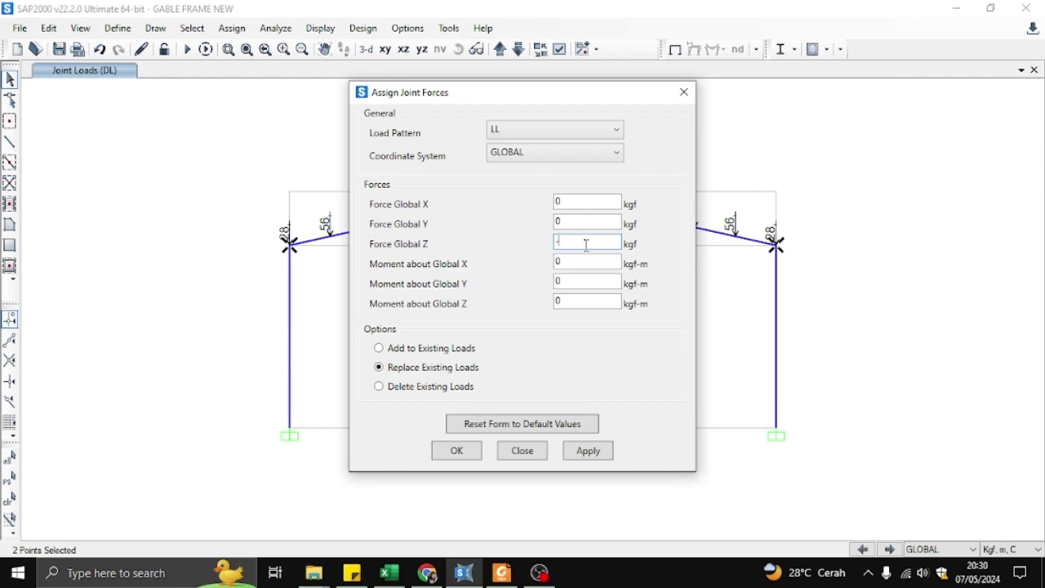
pyautogui.click(455, 451)
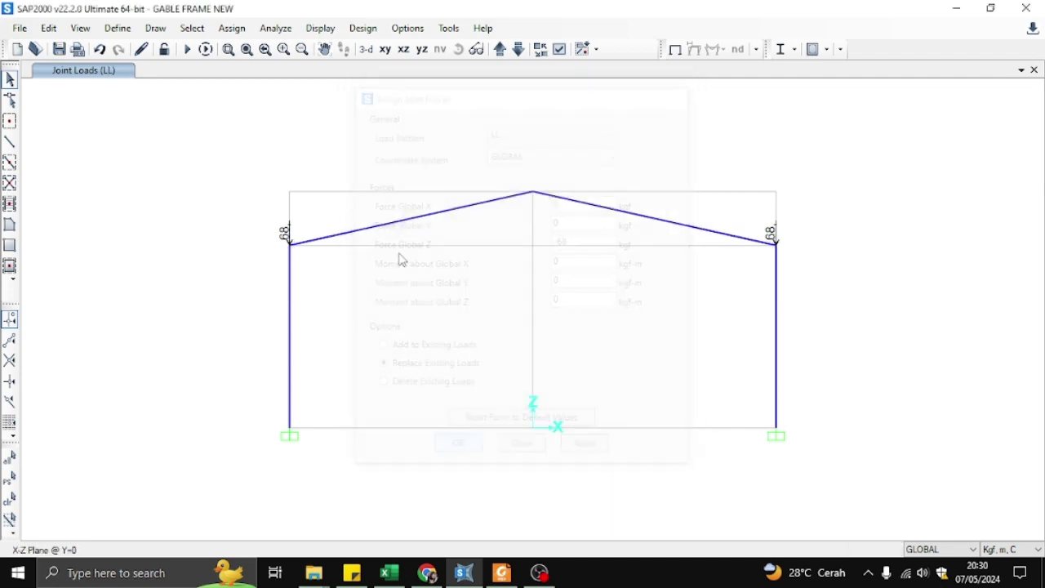
# Assign a Global Z joint force of -135 kgf in load pattern LL to the eleven rafter joints between the eaves, including the ridge
pyautogui.click(330, 236)
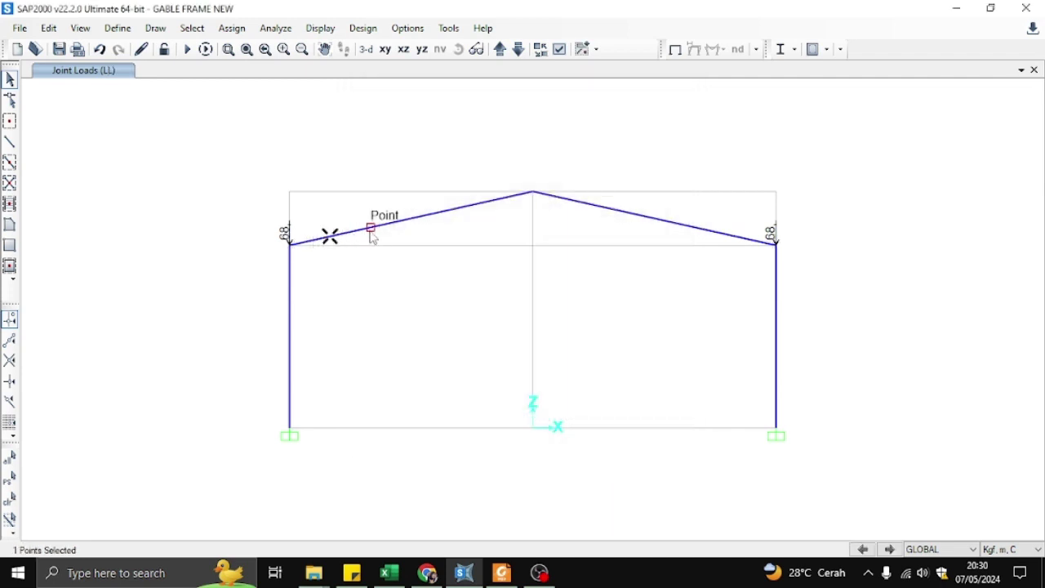
pyautogui.click(371, 226)
pyautogui.click(410, 218)
pyautogui.click(453, 211)
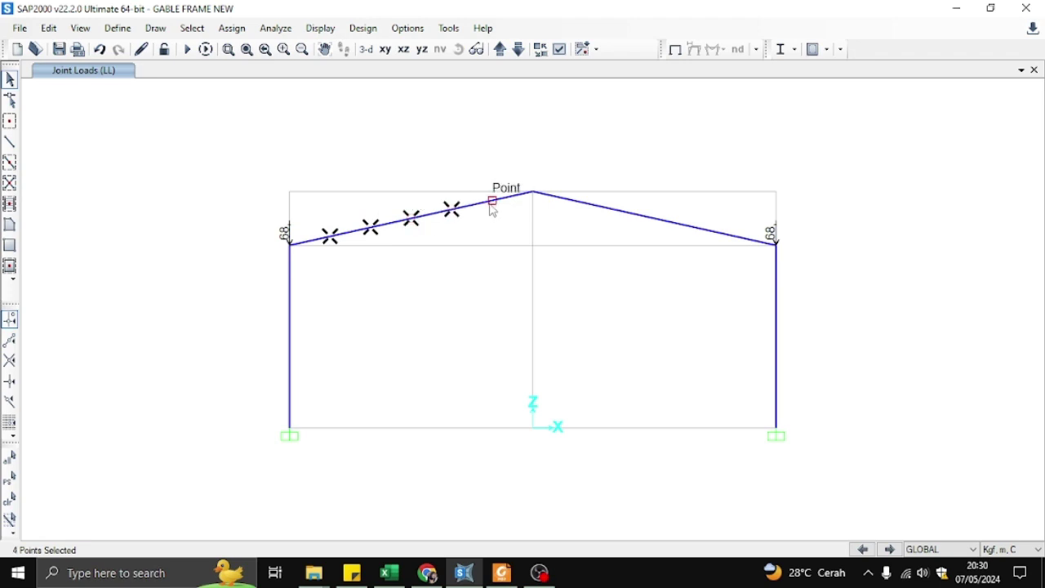
pyautogui.click(492, 200)
pyautogui.click(533, 192)
pyautogui.click(573, 200)
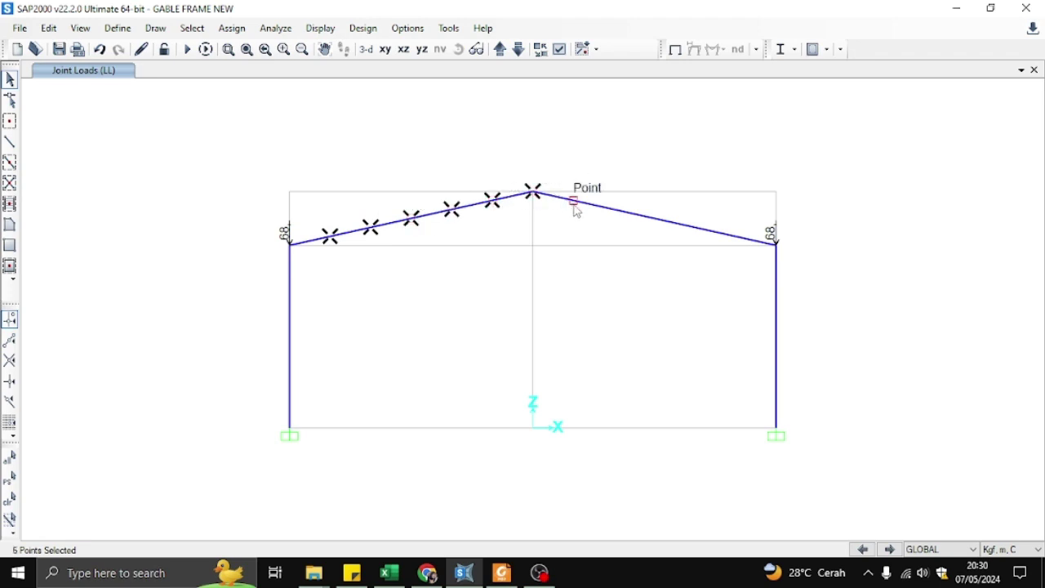
pyautogui.click(614, 210)
pyautogui.click(654, 218)
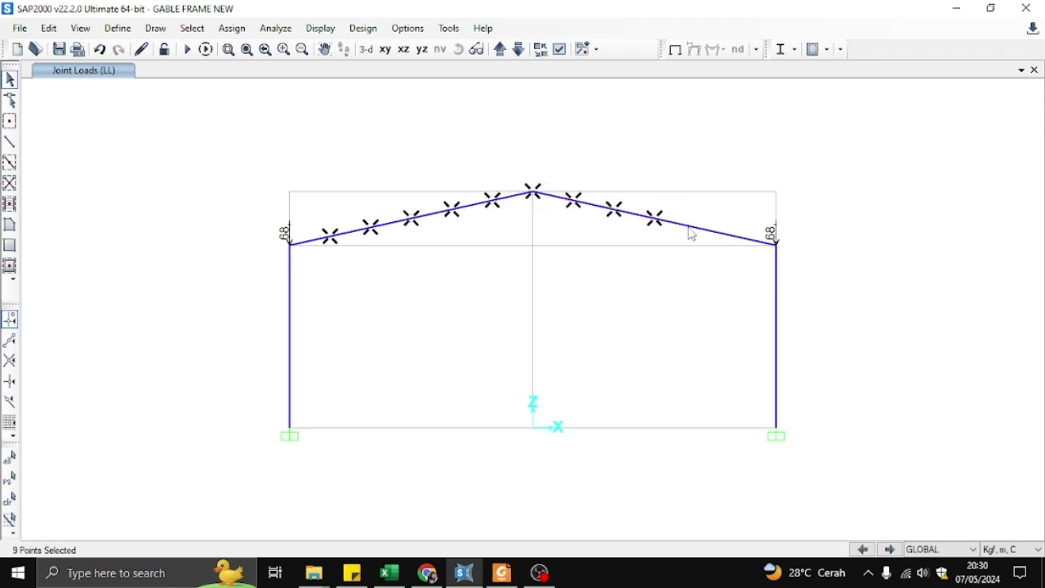
pyautogui.click(695, 227)
pyautogui.click(736, 235)
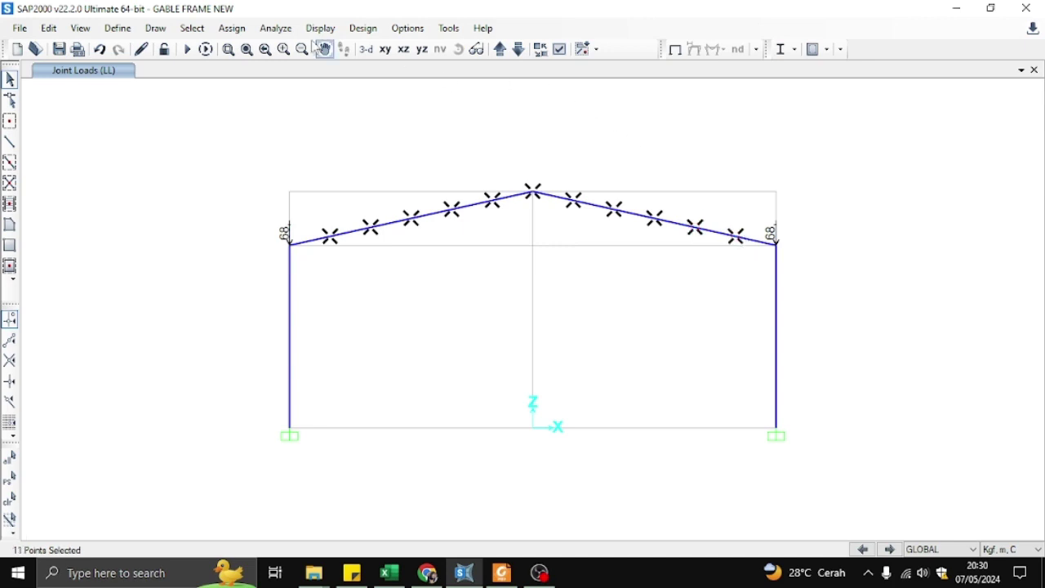
pyautogui.click(233, 28)
pyautogui.moveTo(379, 196)
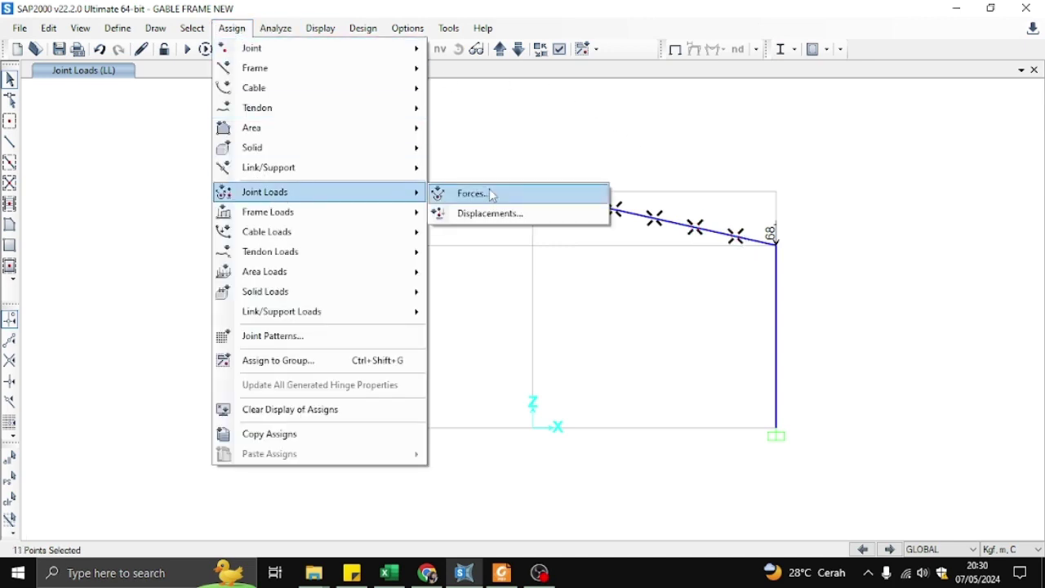
pyautogui.click(482, 194)
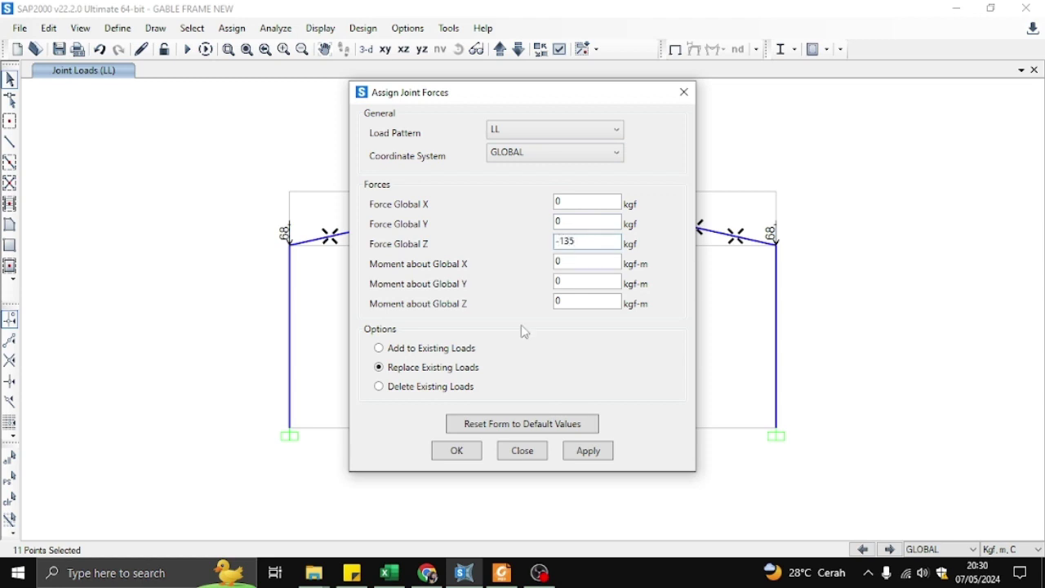
pyautogui.click(468, 457)
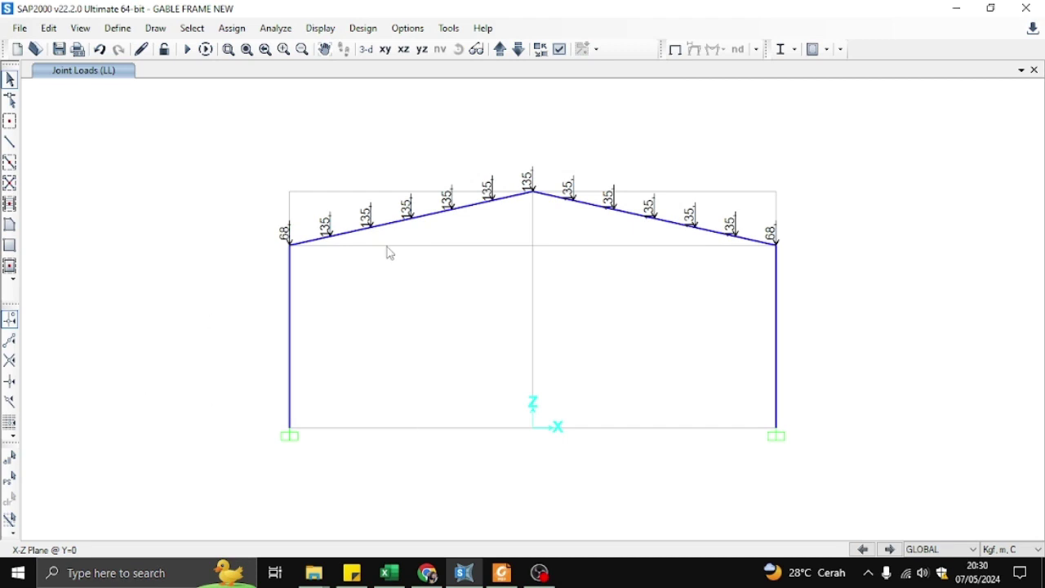
# Start a joint force assignment in load pattern WL for the left eaves joint and the ridge joint
pyautogui.click(292, 248)
pyautogui.moveTo(513, 164); pyautogui.dragTo(540, 209)
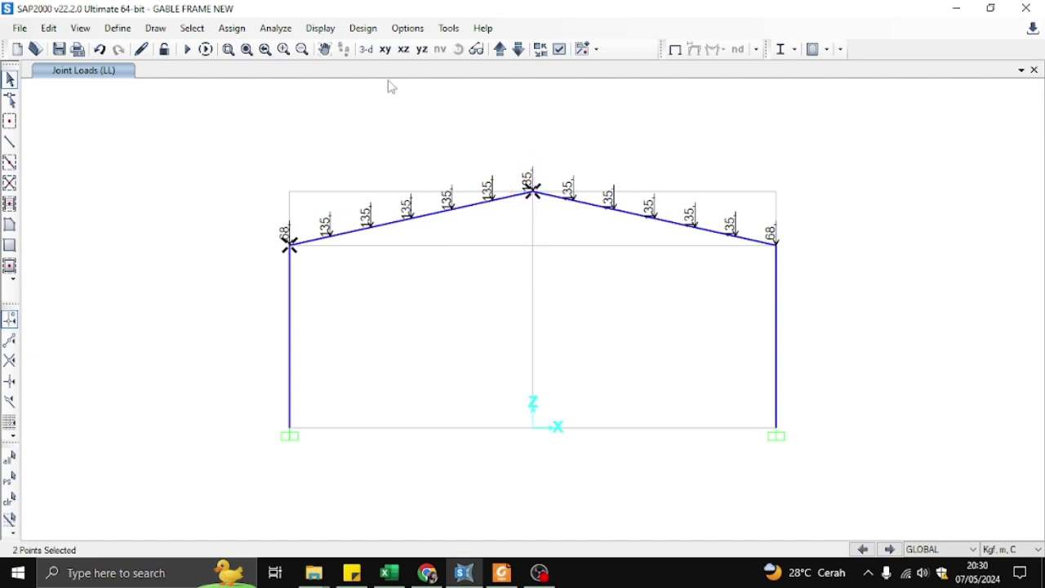
pyautogui.click(232, 27)
pyautogui.moveTo(388, 199)
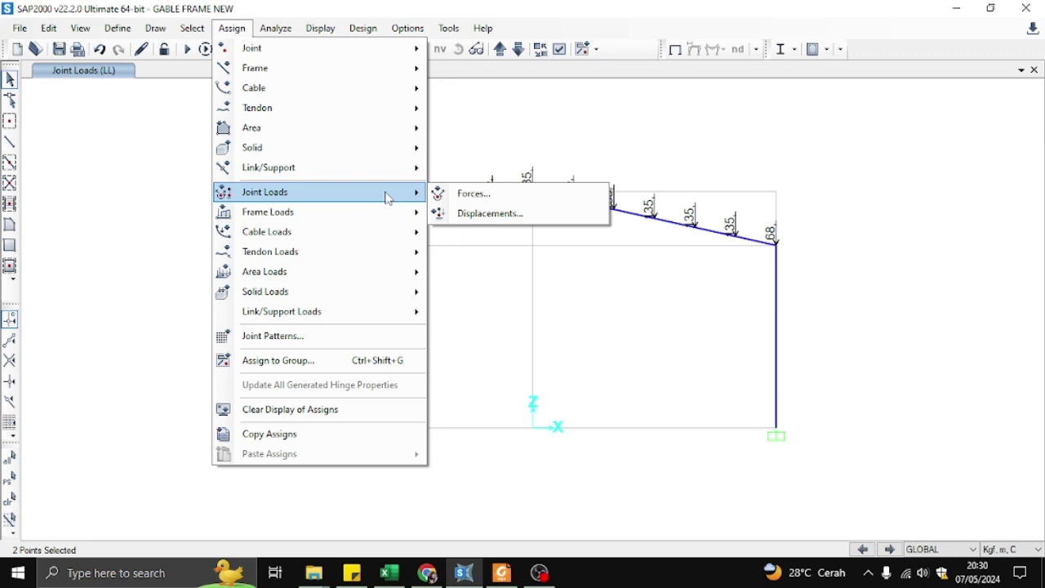
pyautogui.click(486, 199)
pyautogui.click(506, 129)
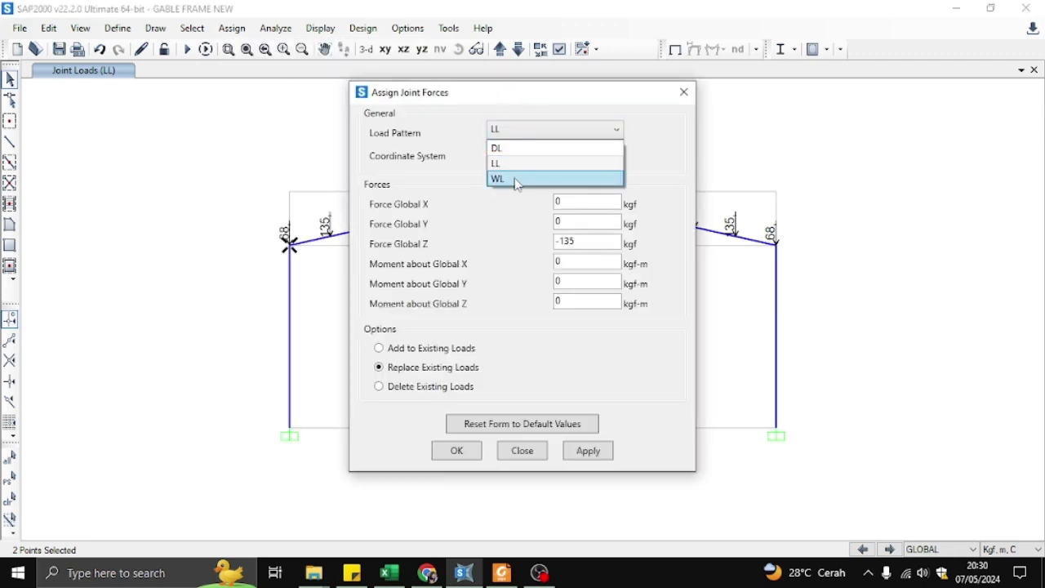
pyautogui.click(515, 179)
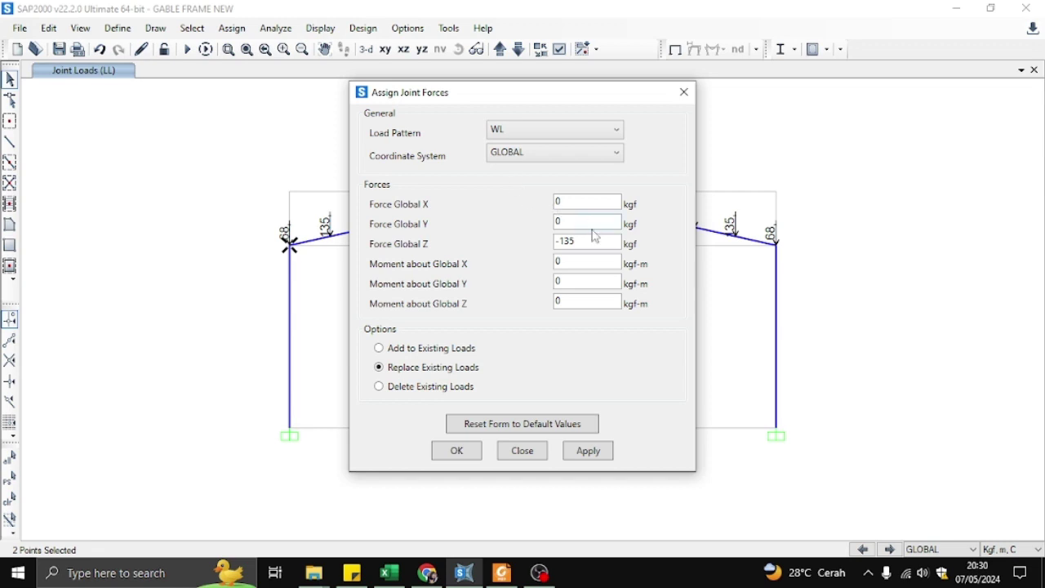
# Check the WLT support and top values in the Excel workbook and assign WL forces of 3 kgf Global X and -14 kgf Global Z
pyautogui.click(389, 572)
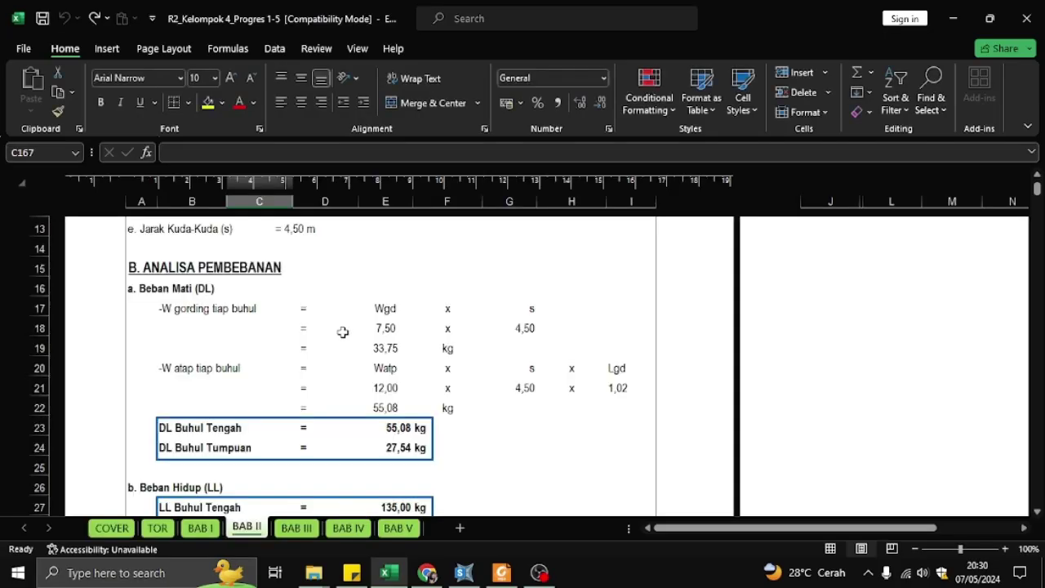
pyautogui.scroll(-9, 343, 333)
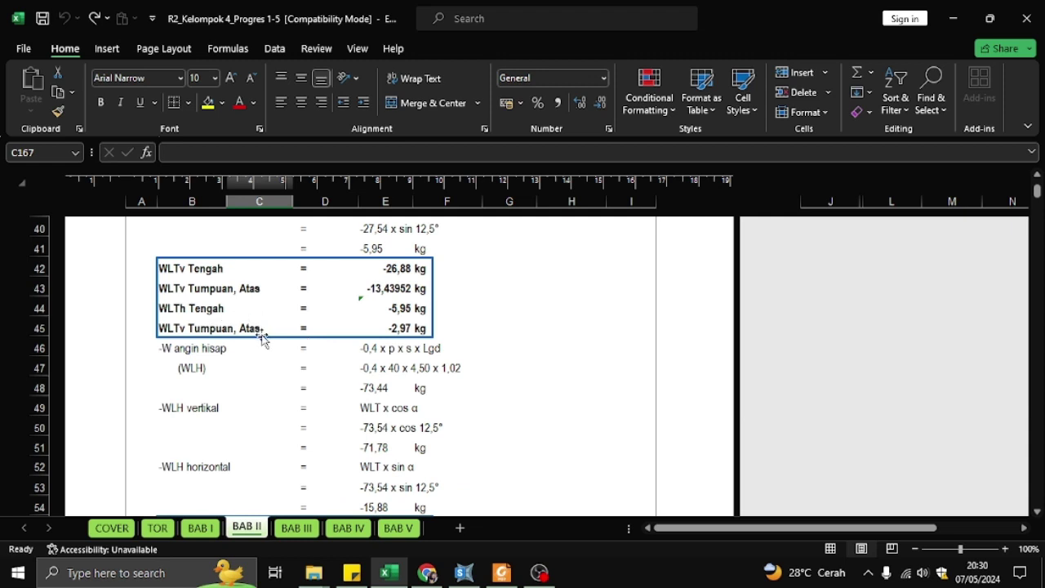
pyautogui.click(465, 574)
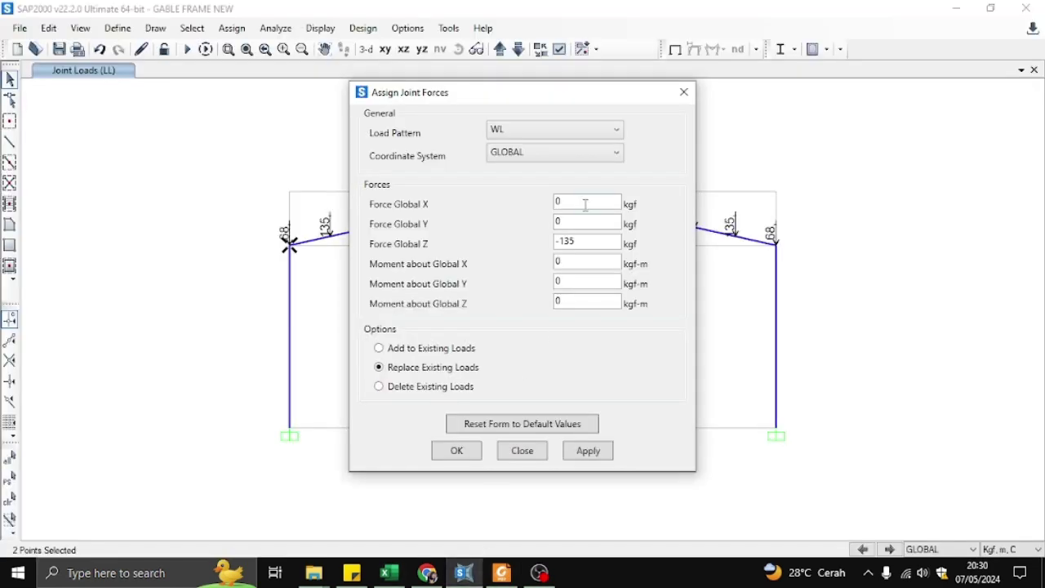
pyautogui.click(388, 573)
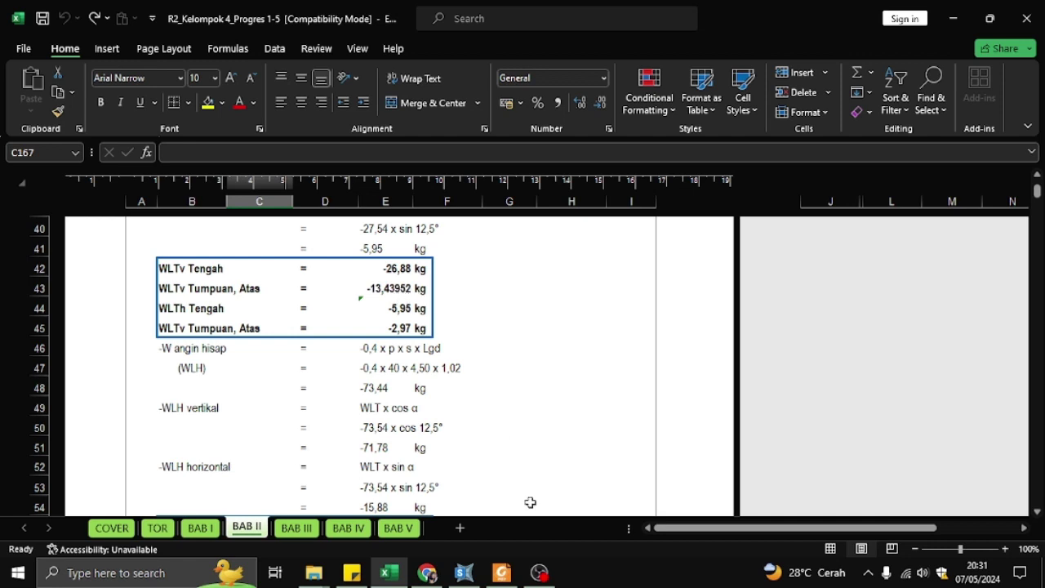
pyautogui.click(479, 580)
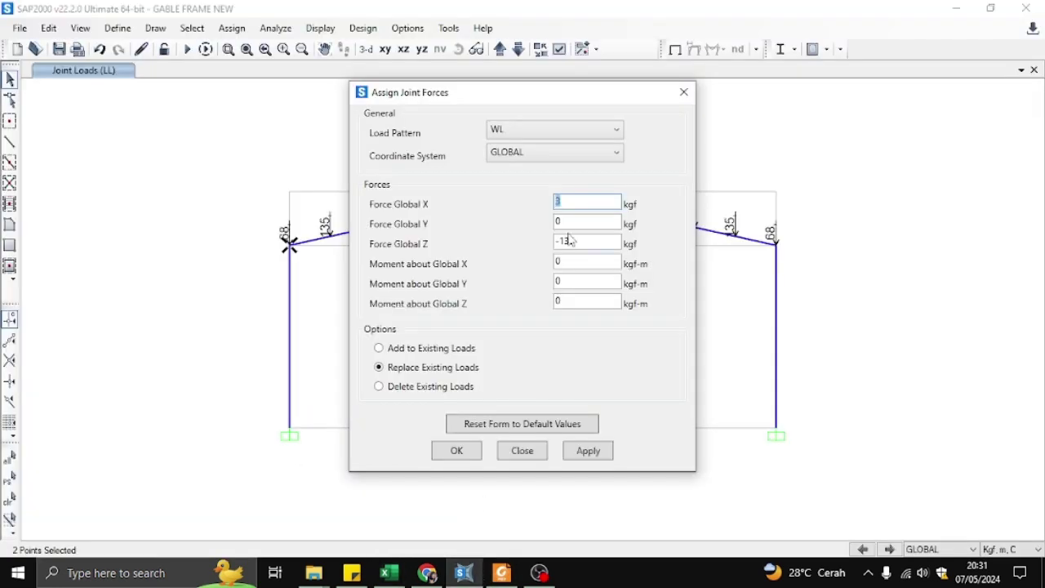
pyautogui.moveTo(577, 243); pyautogui.dragTo(564, 244)
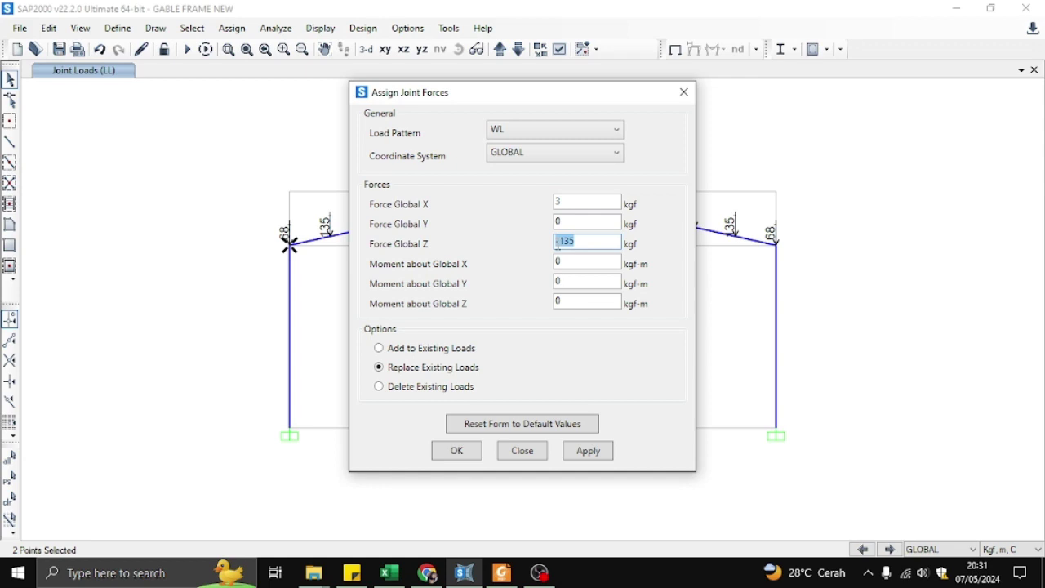
pyautogui.write('1')
pyautogui.click(443, 452)
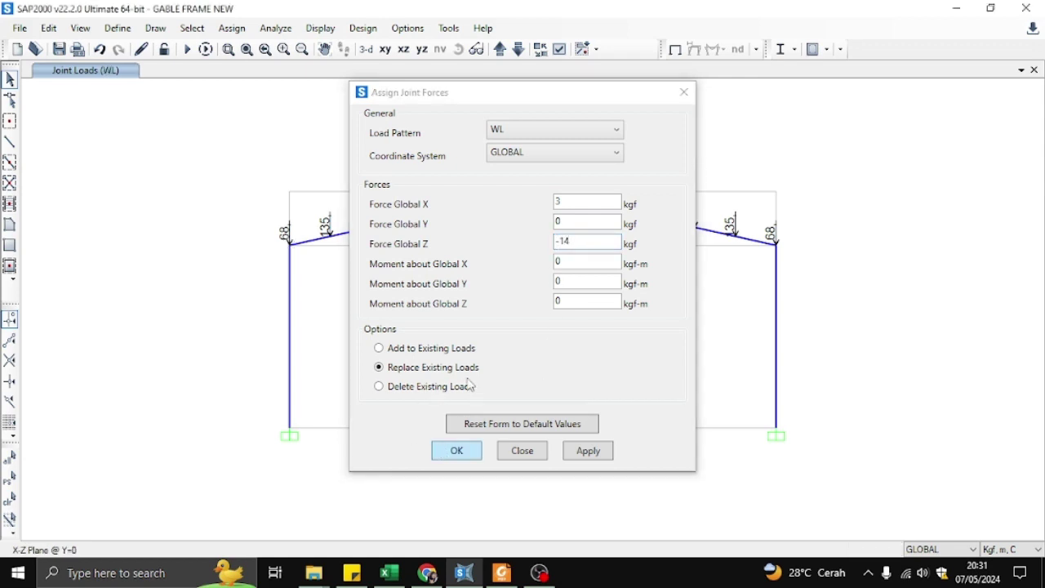
# Assign WL forces of 6 kgf Global X and -27 kgf Global Z to the five intermediate left rafter joints, following the workbook's WLT Tengah values
pyautogui.click(330, 236)
pyautogui.click(370, 227)
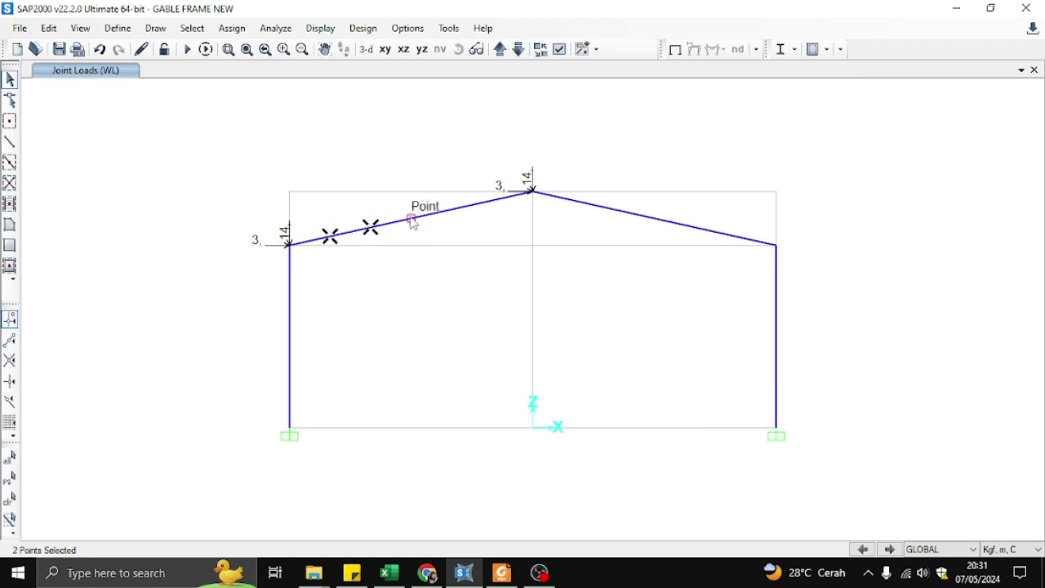
pyautogui.click(411, 218)
pyautogui.click(451, 209)
pyautogui.click(491, 200)
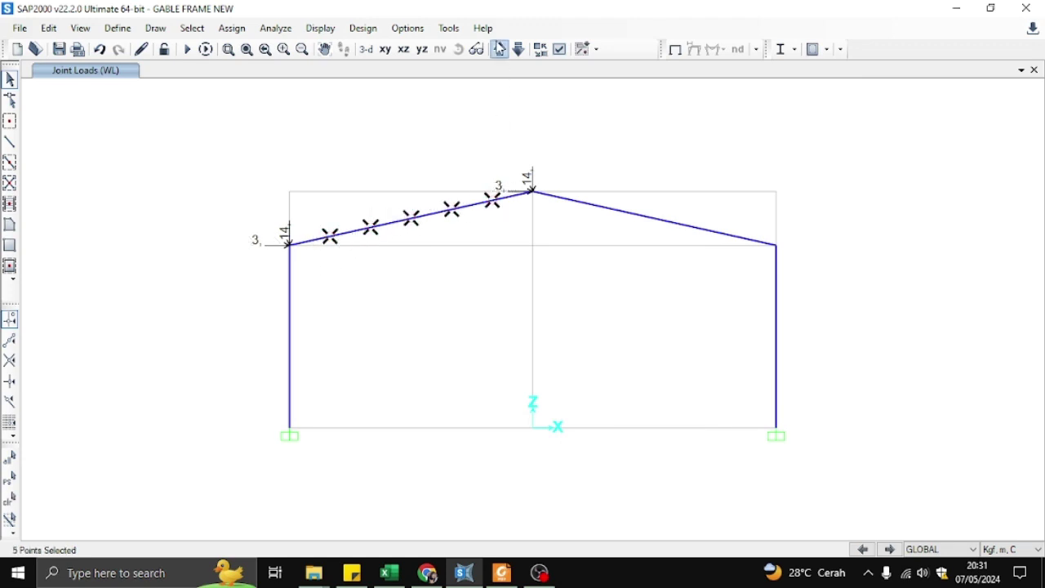
pyautogui.click(232, 27)
pyautogui.moveTo(271, 195)
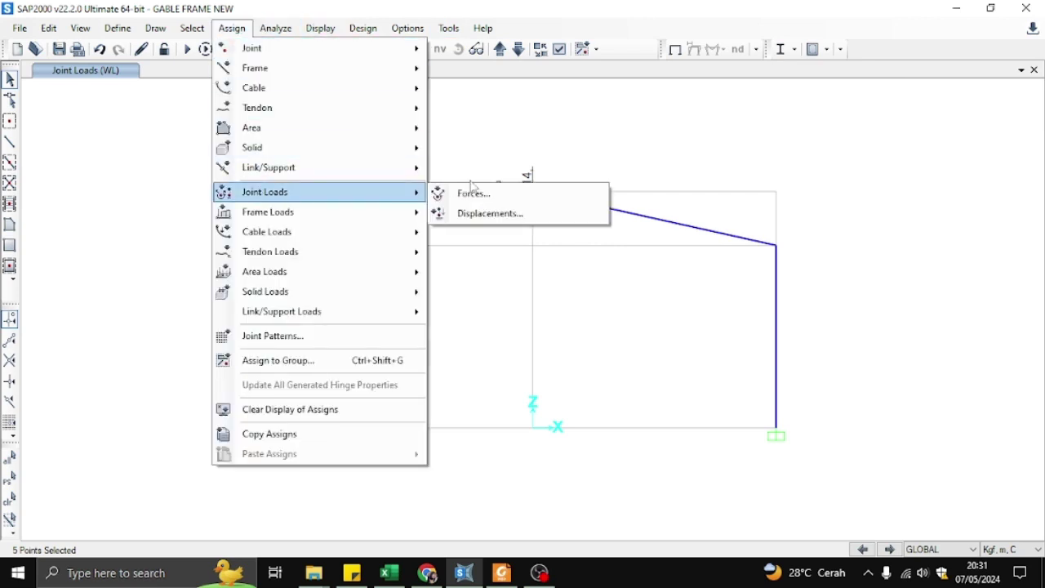
pyautogui.click(473, 193)
pyautogui.click(388, 573)
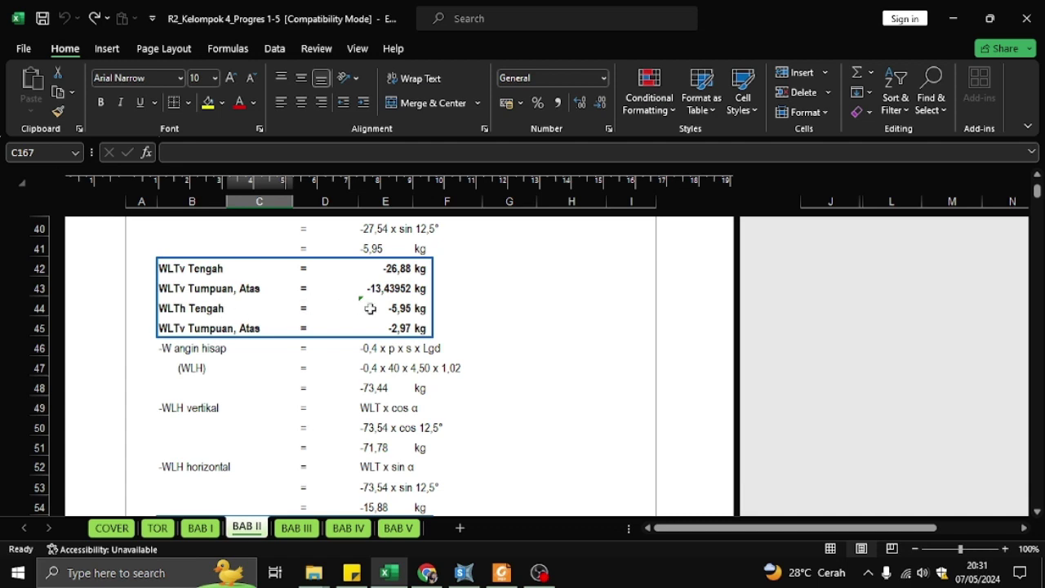
pyautogui.click(463, 574)
pyautogui.moveTo(584, 202); pyautogui.dragTo(495, 207)
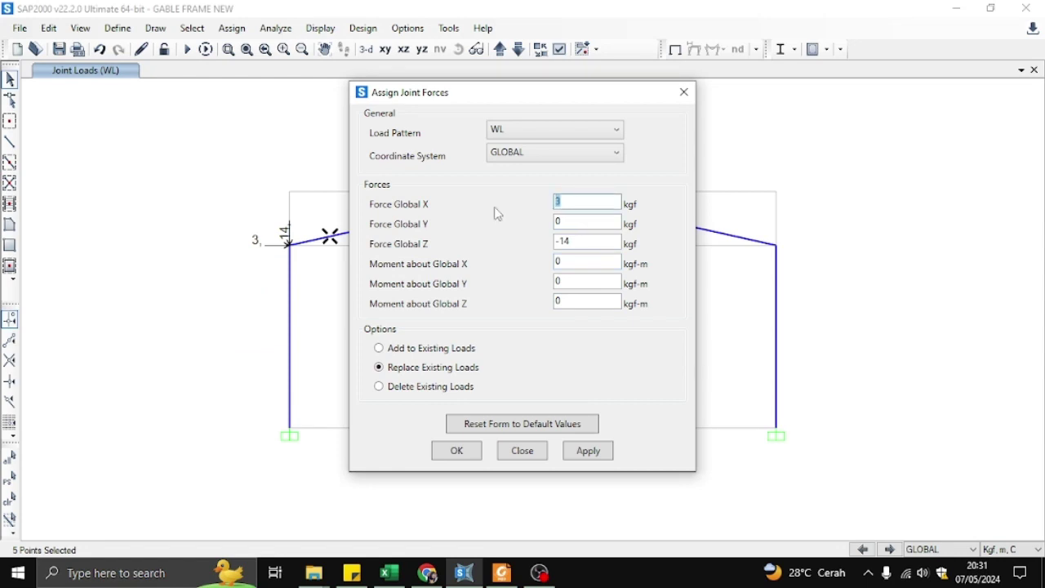
pyautogui.write('6')
pyautogui.moveTo(593, 244); pyautogui.dragTo(567, 243)
pyautogui.click(467, 458)
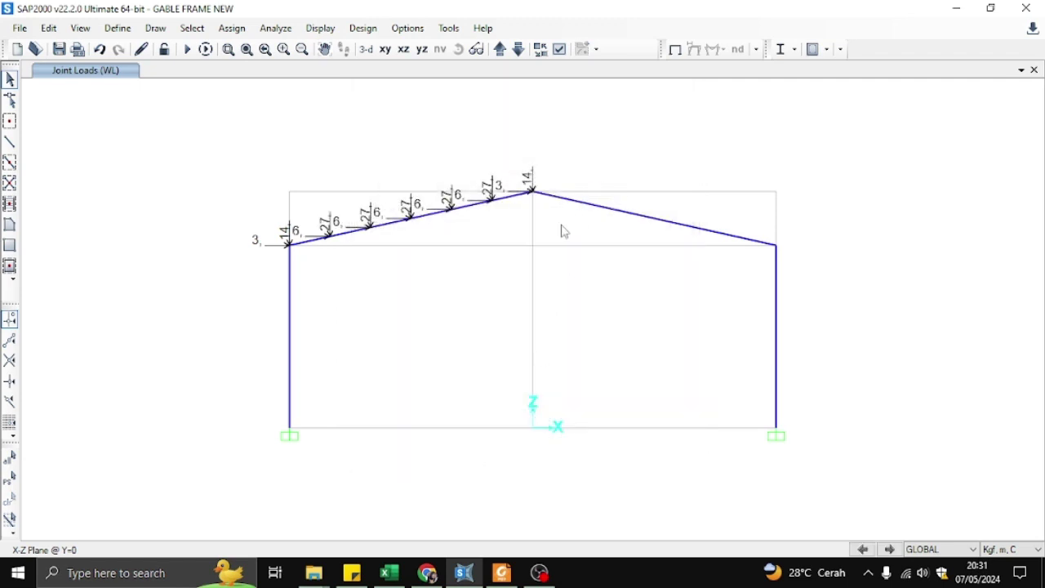
# Assign WL forces of 16 kgf Global X and 72 kgf Global Z to the five intermediate right rafter joints, following the workbook's WLH Tengah values
pyautogui.click(578, 204)
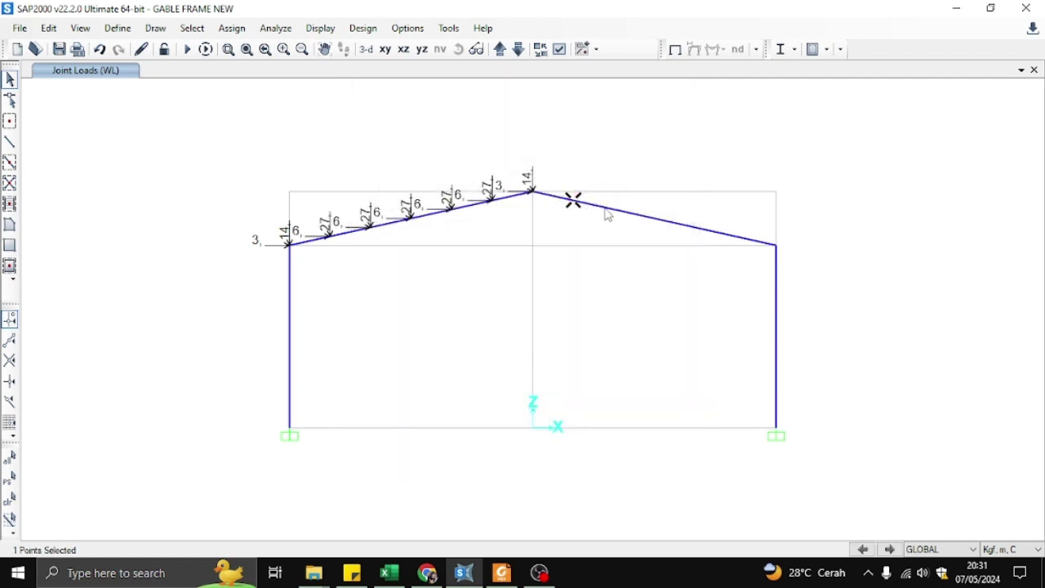
pyautogui.click(612, 211)
pyautogui.click(654, 219)
pyautogui.click(697, 229)
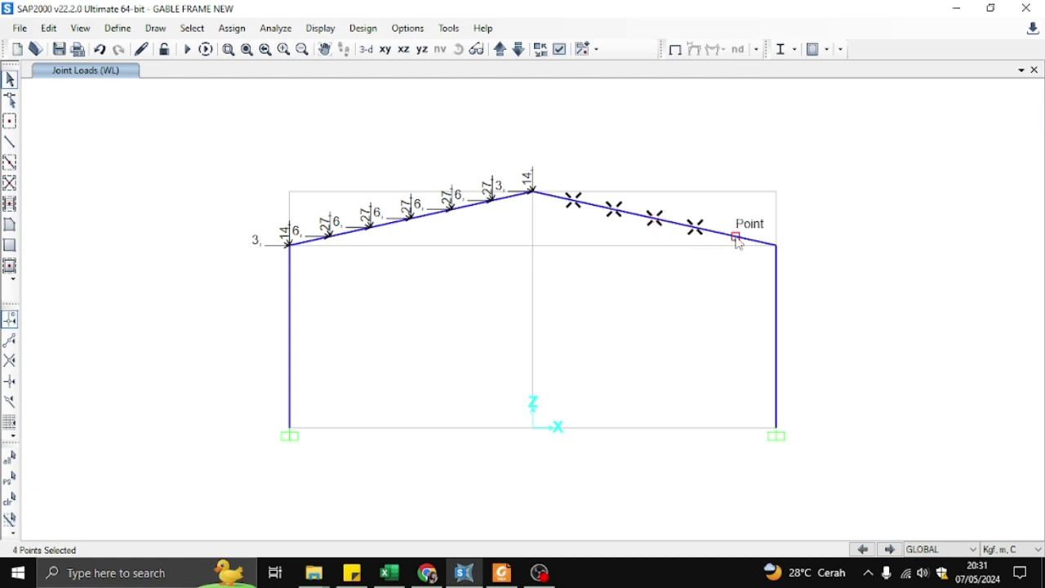
pyautogui.click(736, 236)
pyautogui.click(237, 30)
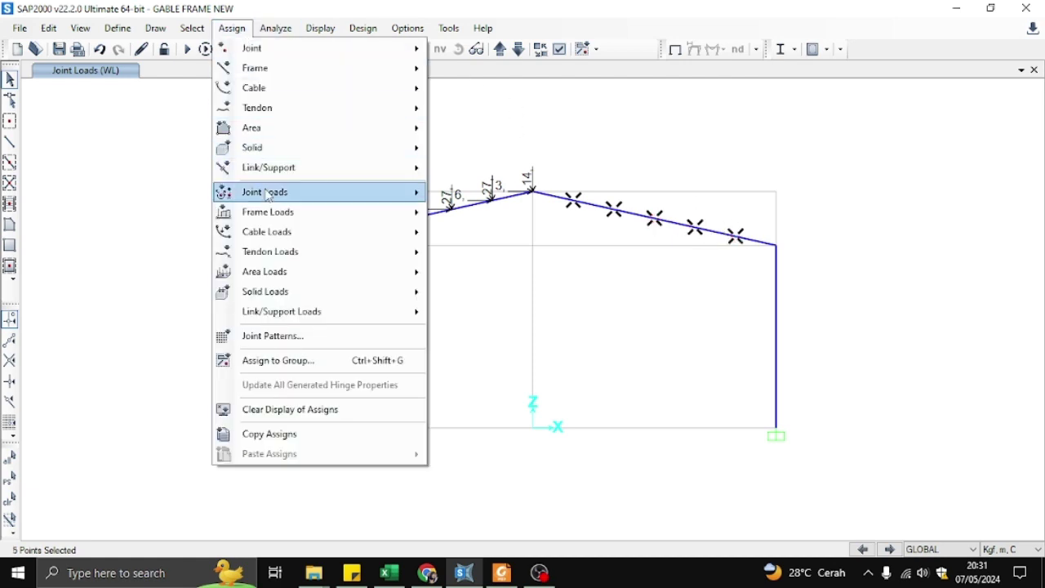
pyautogui.moveTo(269, 194)
pyautogui.click(446, 201)
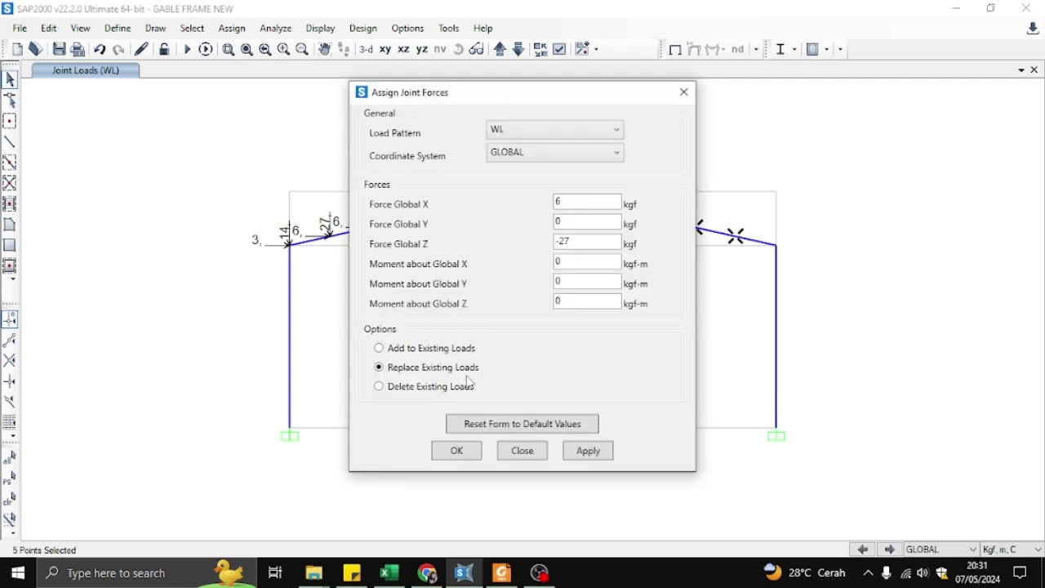
pyautogui.click(389, 573)
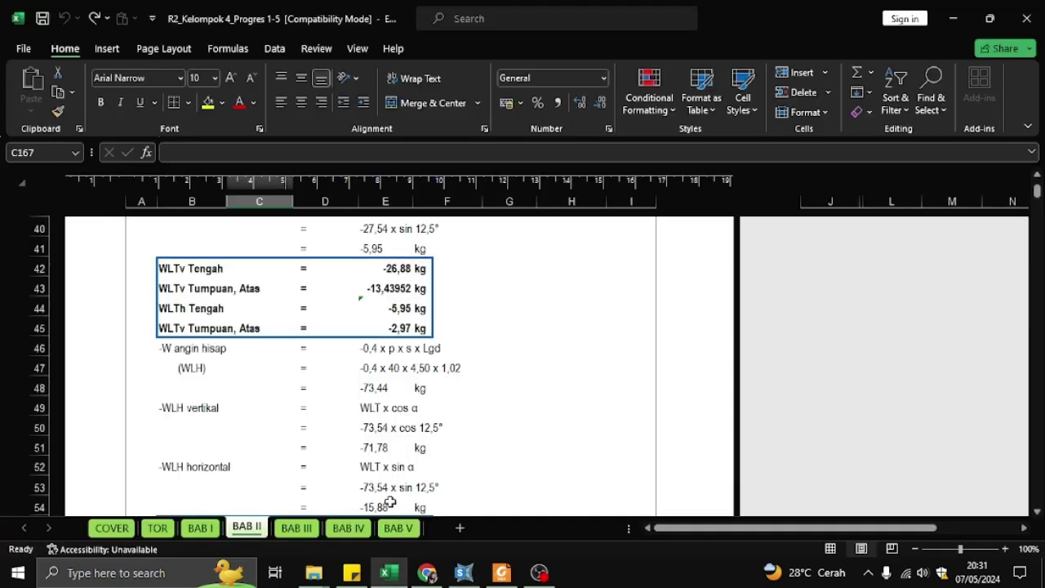
pyautogui.scroll(-2, 432, 447)
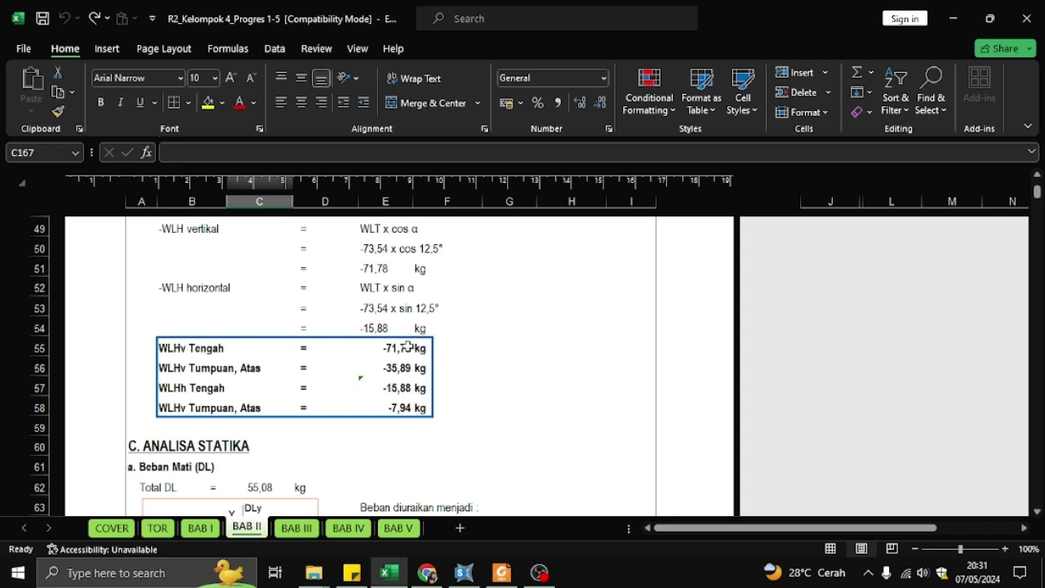
pyautogui.click(464, 572)
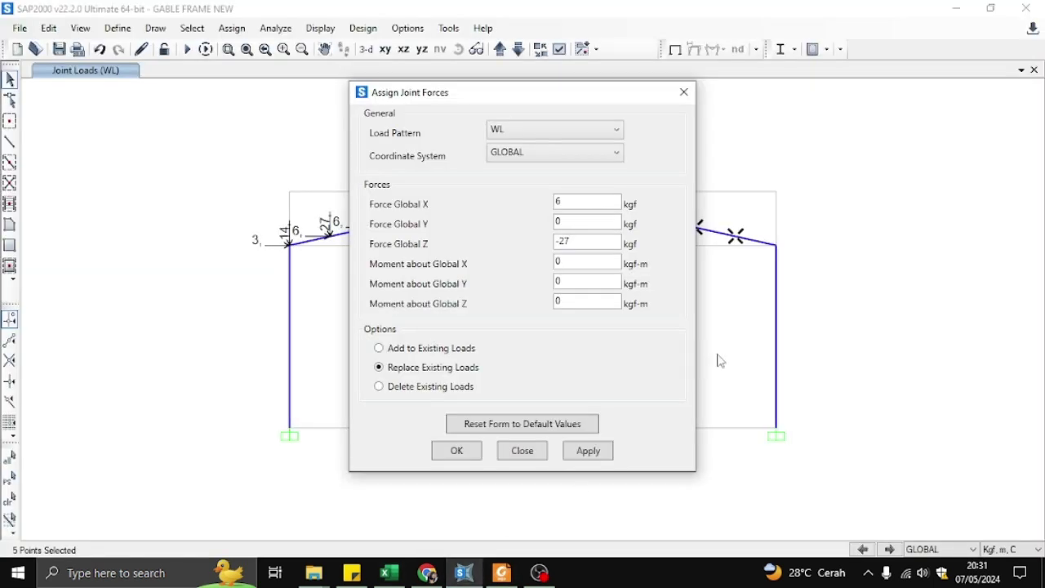
pyautogui.moveTo(591, 203); pyautogui.dragTo(466, 211)
pyautogui.write('16')
pyautogui.moveTo(578, 239); pyautogui.dragTo(541, 244)
pyautogui.click(389, 573)
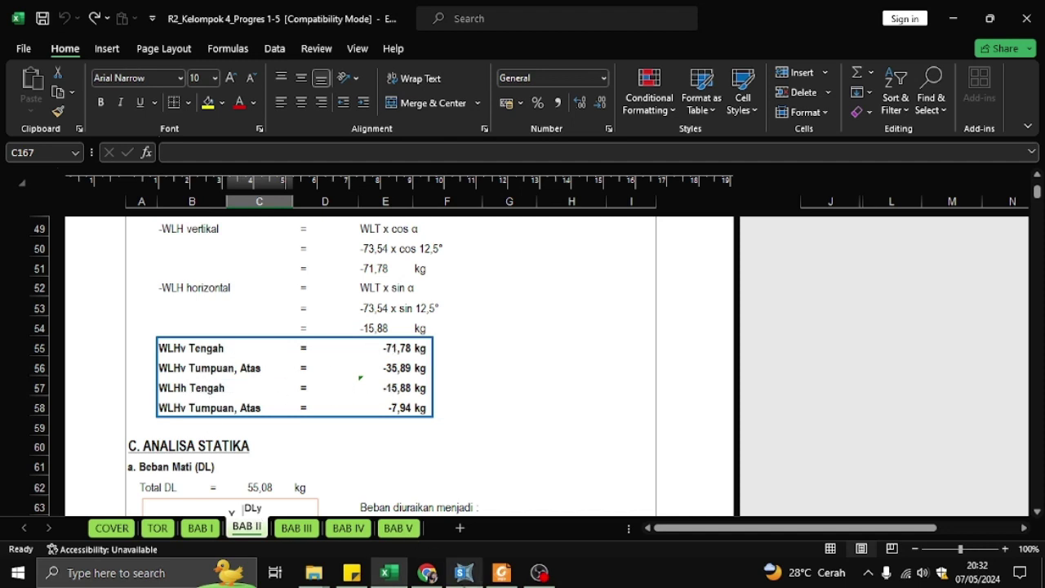
pyautogui.click(463, 573)
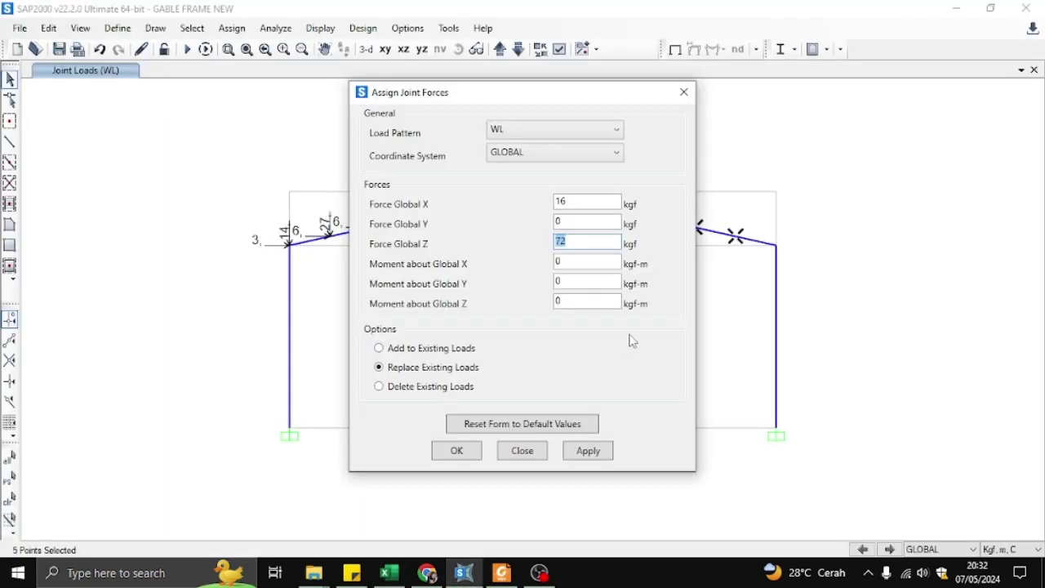
pyautogui.click(457, 452)
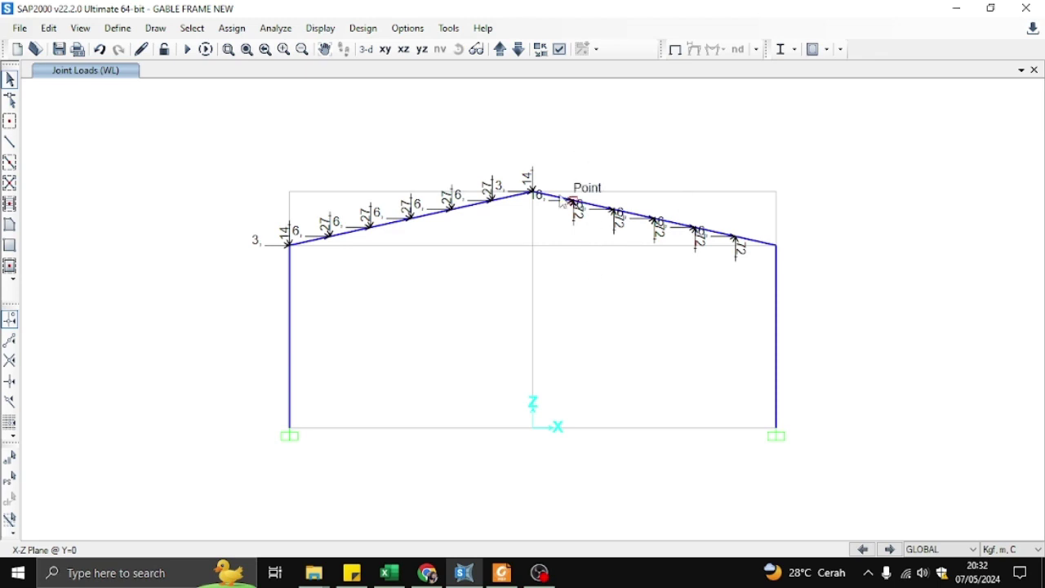
# Add WL forces of 8 kgf Global X and 36 kgf Global Z to the existing loads on the right eaves and ridge joints, per the workbook
pyautogui.click(775, 244)
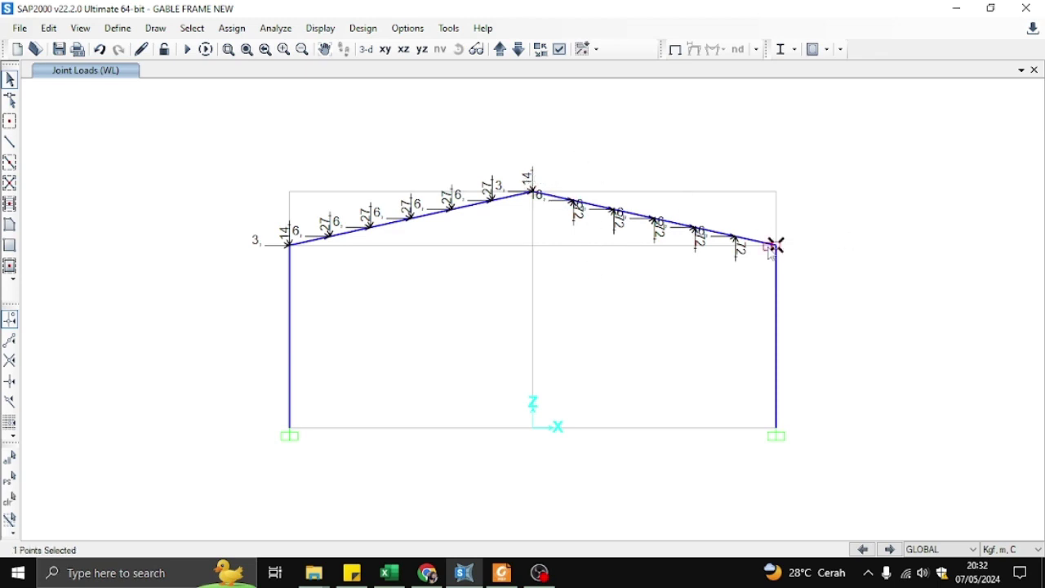
pyautogui.click(532, 191)
pyautogui.click(232, 28)
pyautogui.moveTo(304, 192)
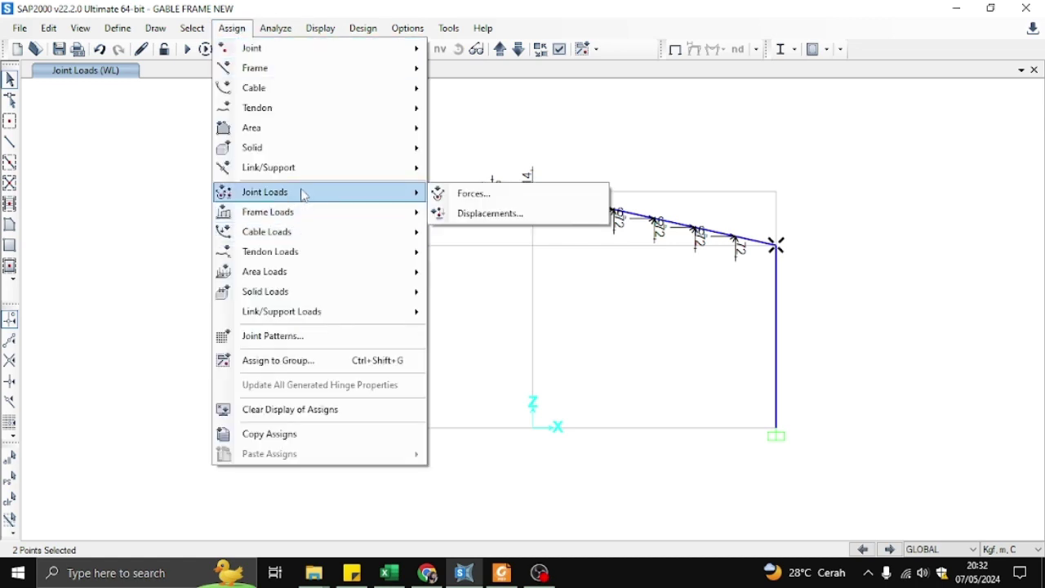
pyautogui.click(437, 194)
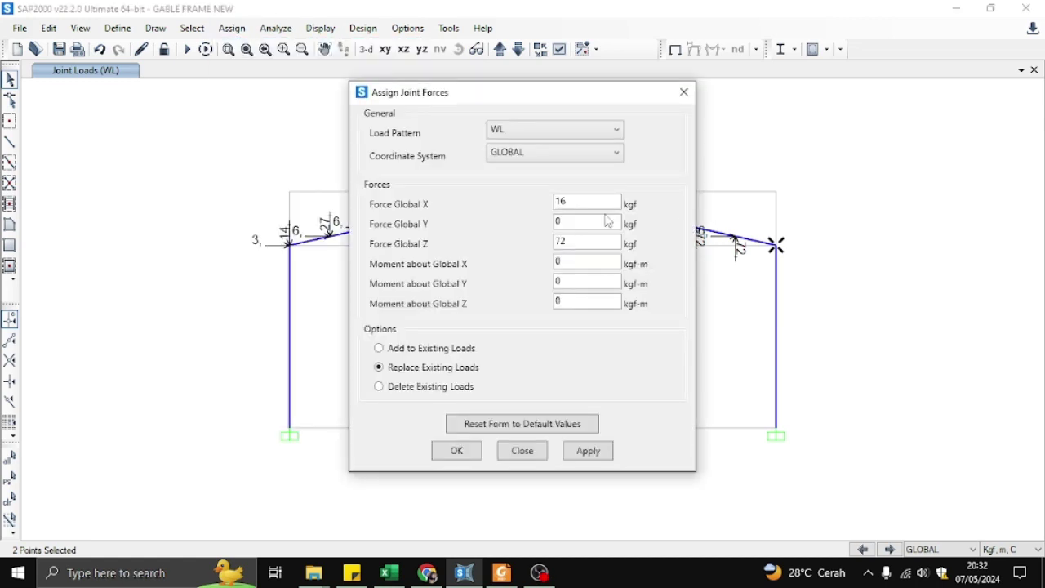
pyautogui.click(389, 572)
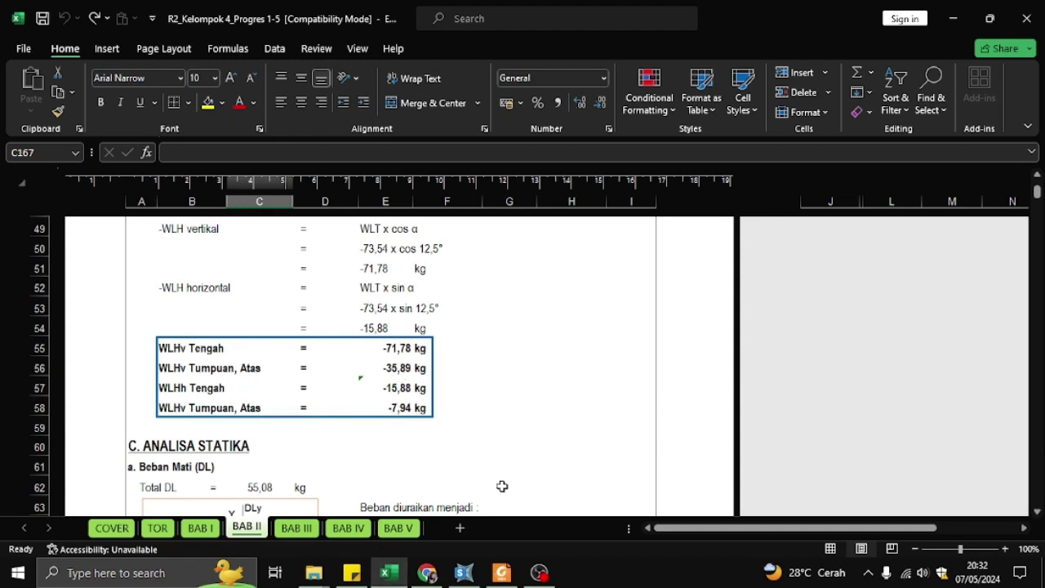
pyautogui.click(464, 572)
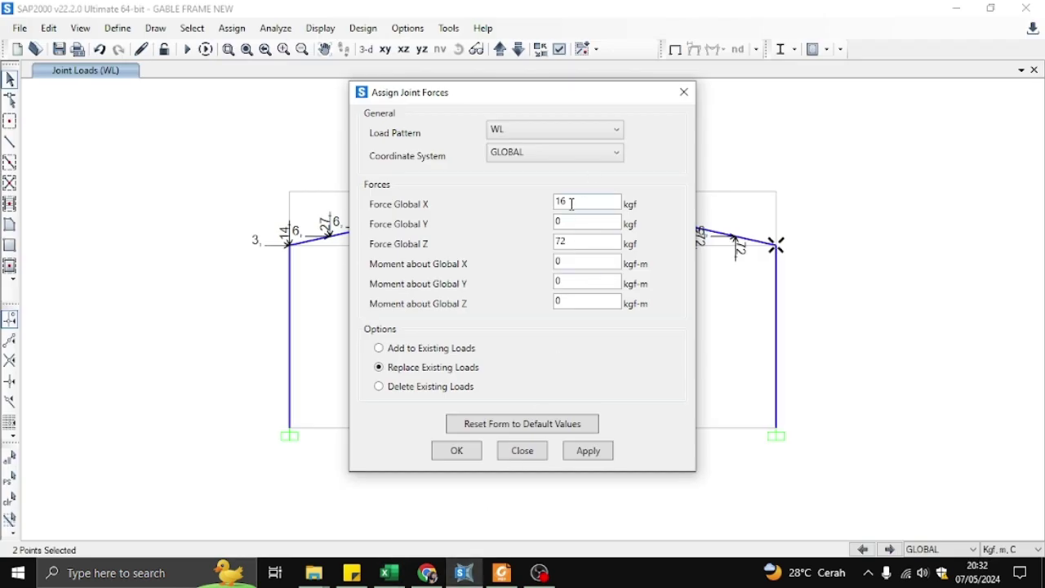
pyautogui.moveTo(571, 204); pyautogui.dragTo(549, 209)
pyautogui.write('8')
pyautogui.moveTo(569, 245); pyautogui.dragTo(535, 251)
pyautogui.click(379, 348)
pyautogui.click(472, 454)
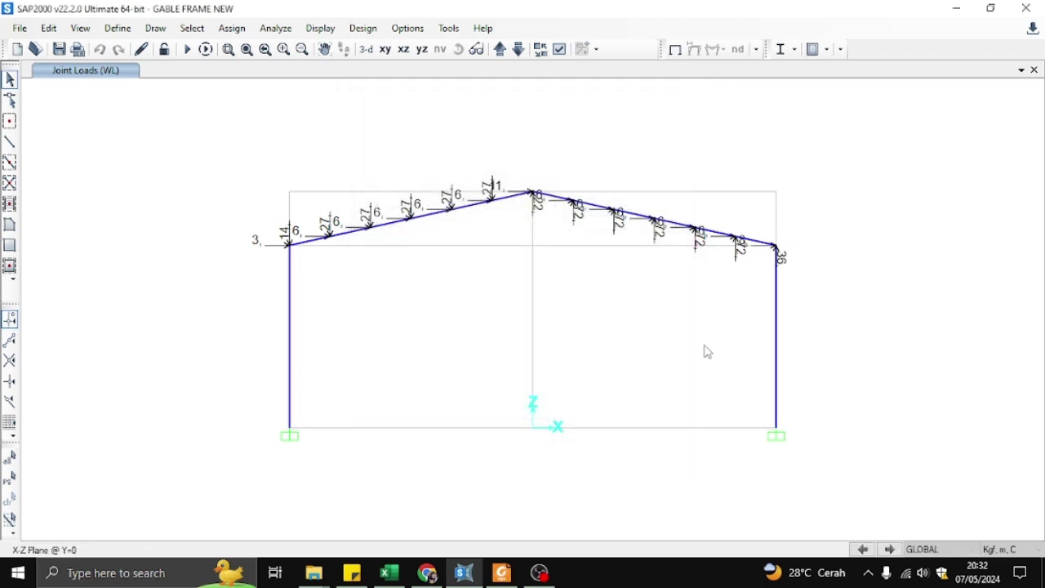
# Accept the analysis options and run the analysis for load cases DL, LL and WL, with the MODAL case set not to run
pyautogui.click(275, 28)
pyautogui.click(292, 47)
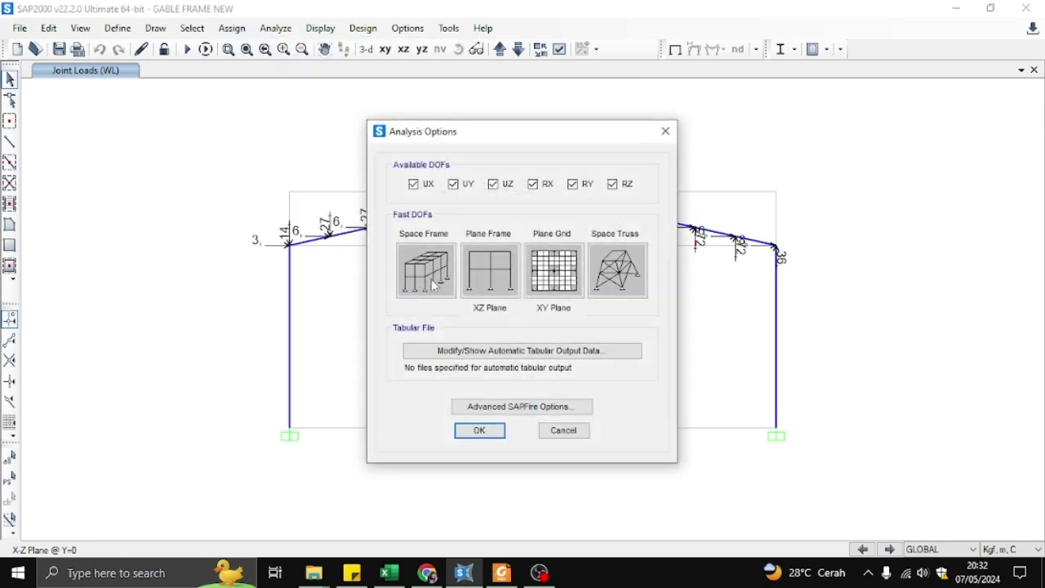
pyautogui.click(479, 430)
pyautogui.click(286, 30)
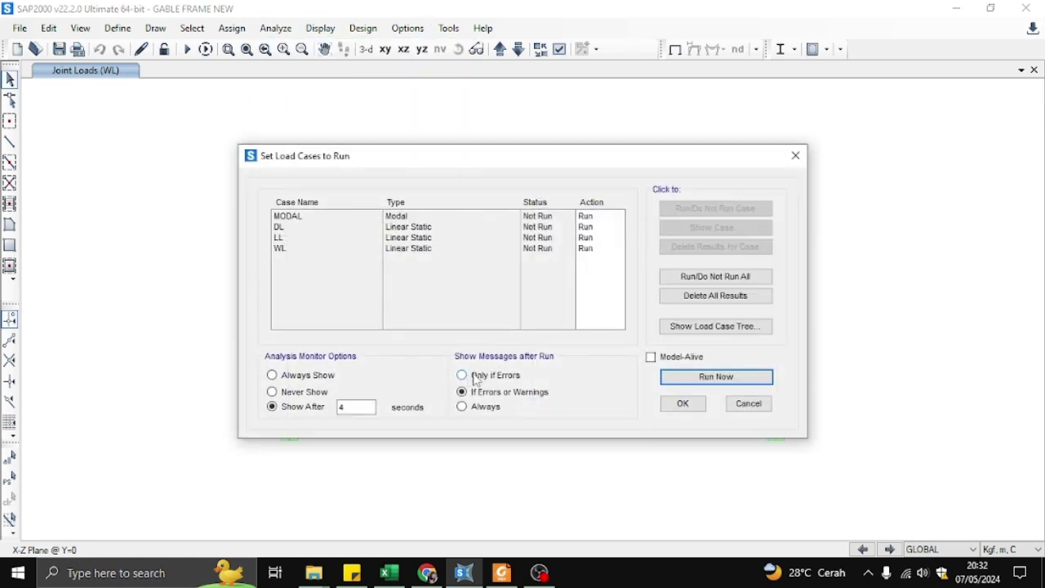
pyautogui.click(297, 219)
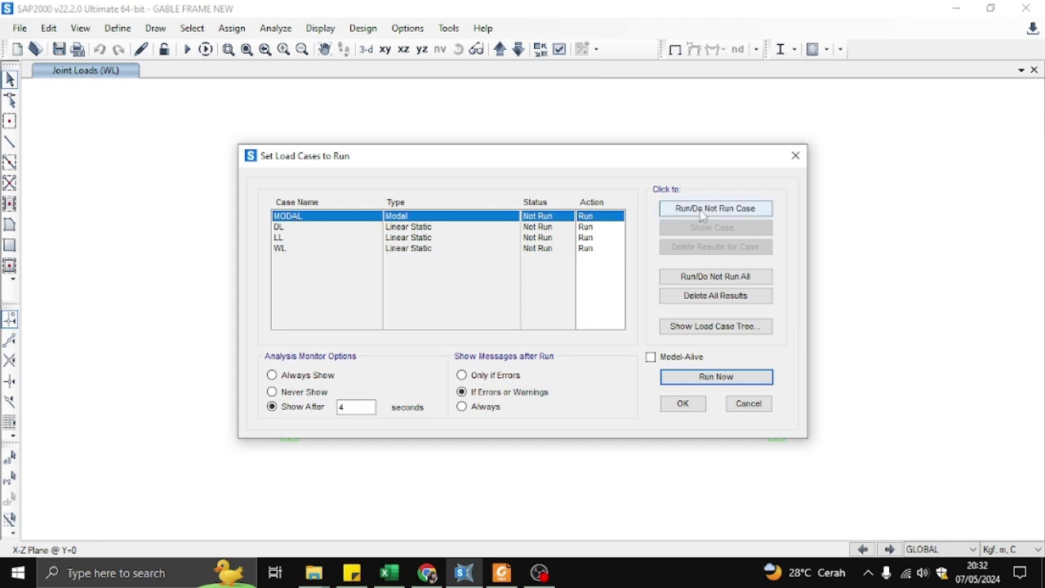
pyautogui.click(704, 210)
pyautogui.click(716, 378)
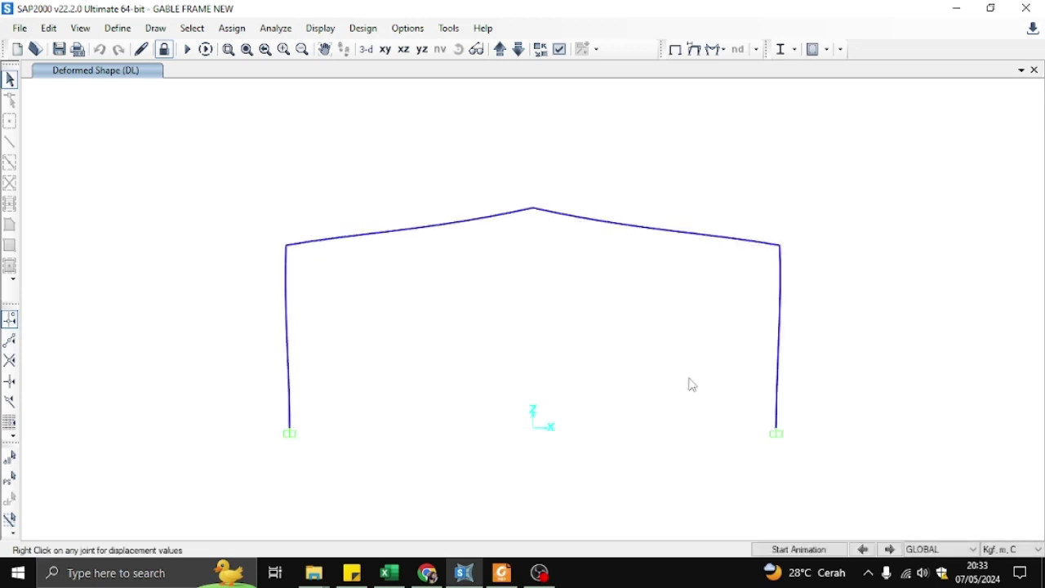
# Animate the DL deformed shape of the frame to examine its movement, and stop the animation
pyautogui.click(811, 555)
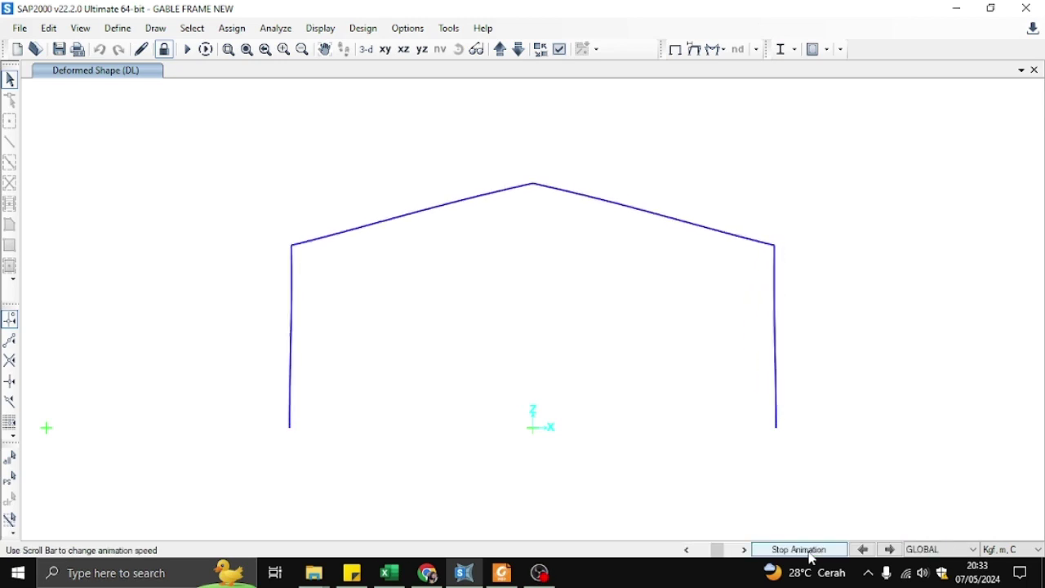
pyautogui.click(798, 551)
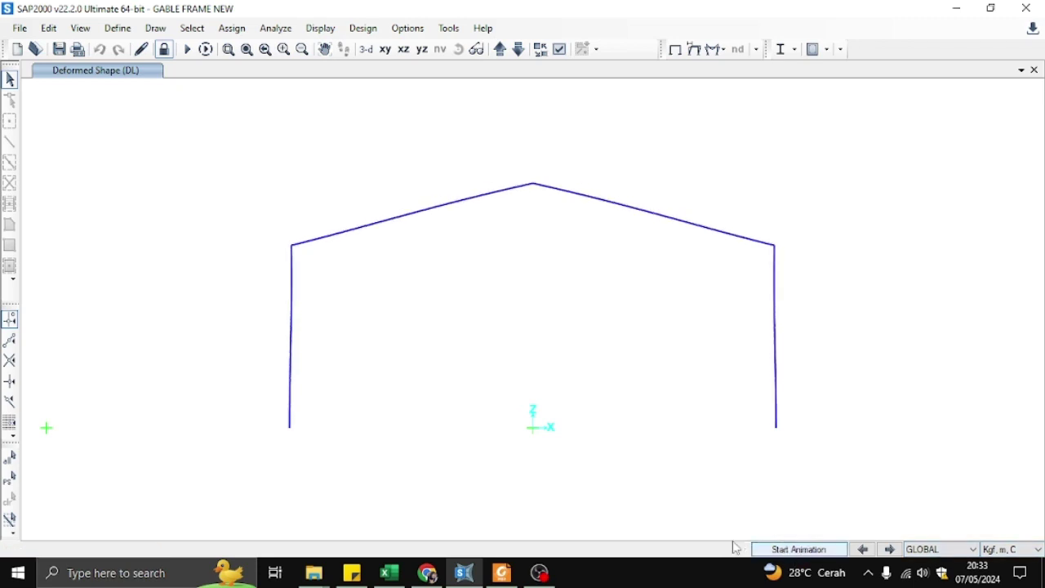
# Return to the undeformed shape, display the axial force diagram for combination U3A with Show Values, and examine the values along the left rafter
pyautogui.click(675, 50)
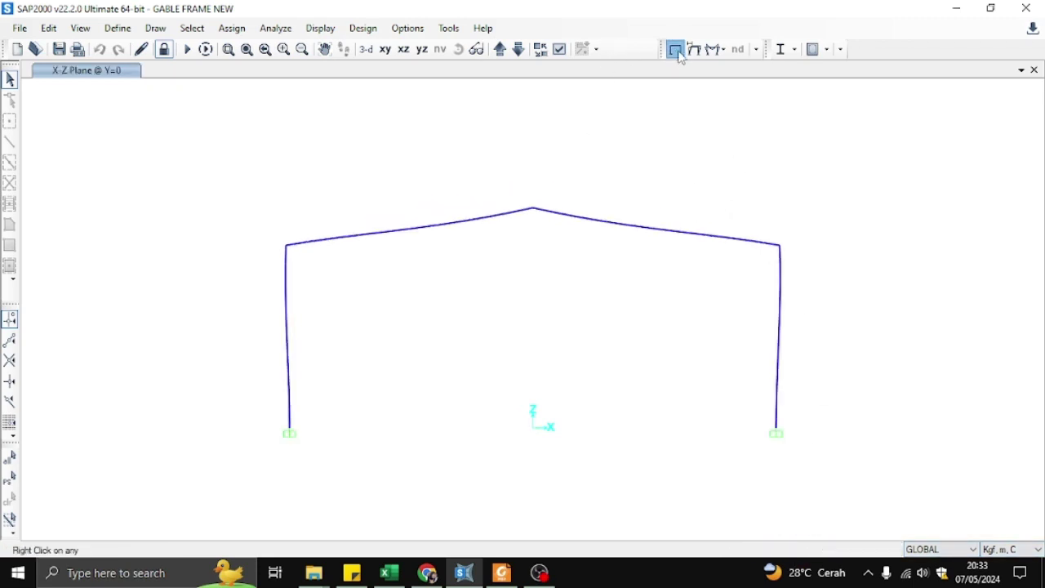
pyautogui.click(720, 50)
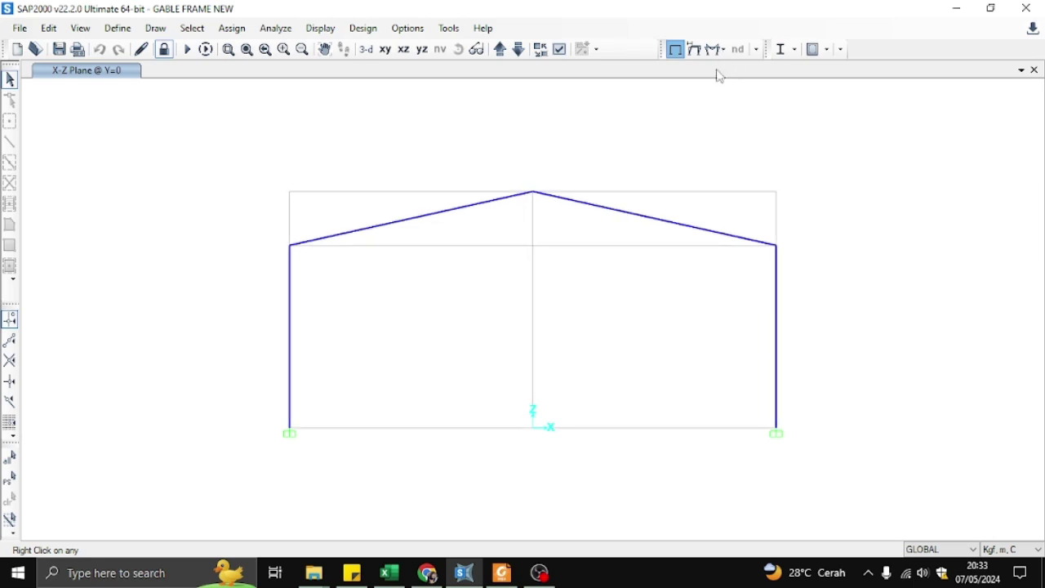
pyautogui.click(739, 101)
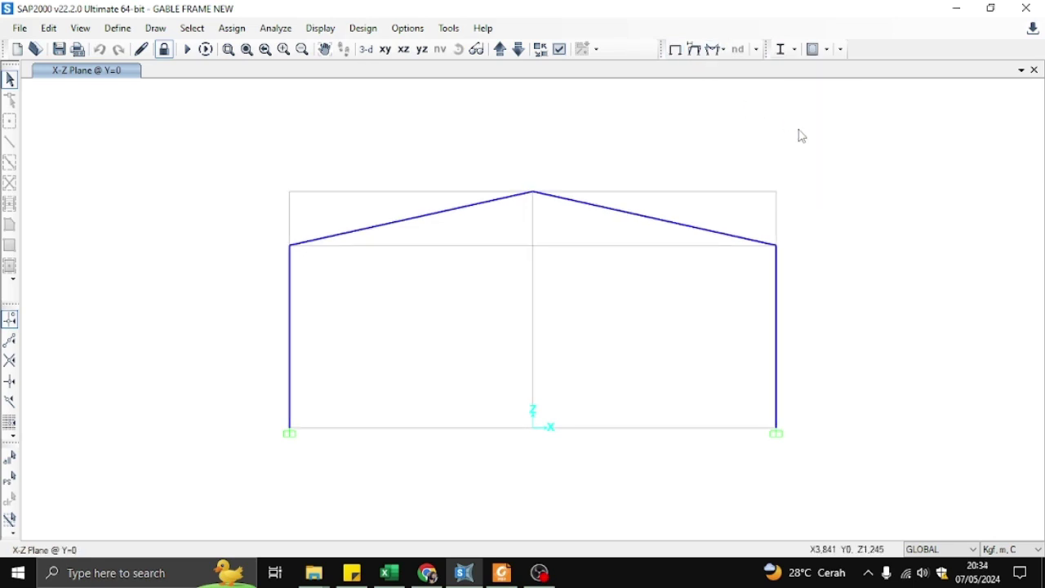
pyautogui.click(585, 76)
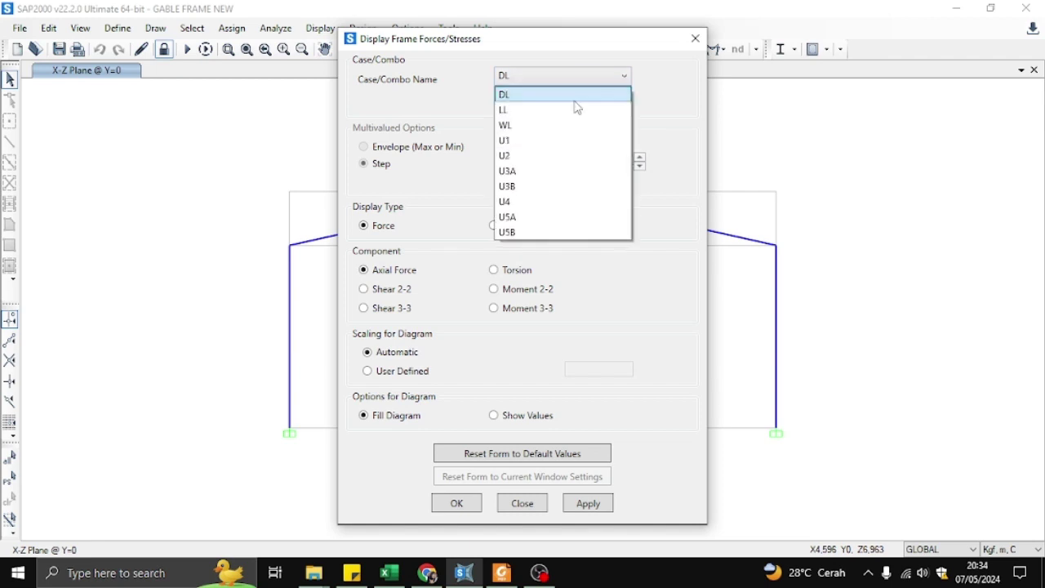
pyautogui.click(544, 171)
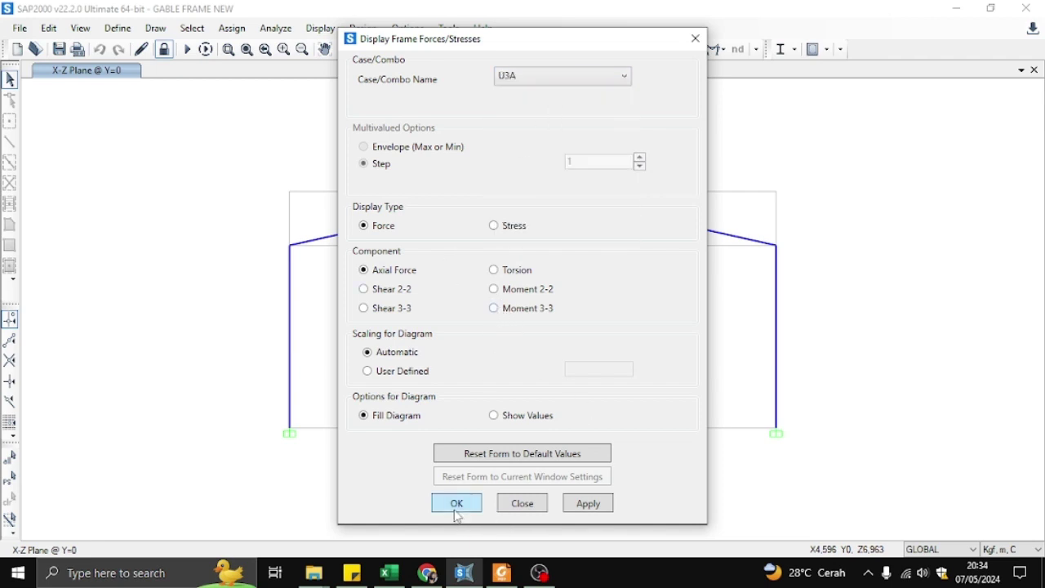
pyautogui.click(496, 416)
pyautogui.click(459, 504)
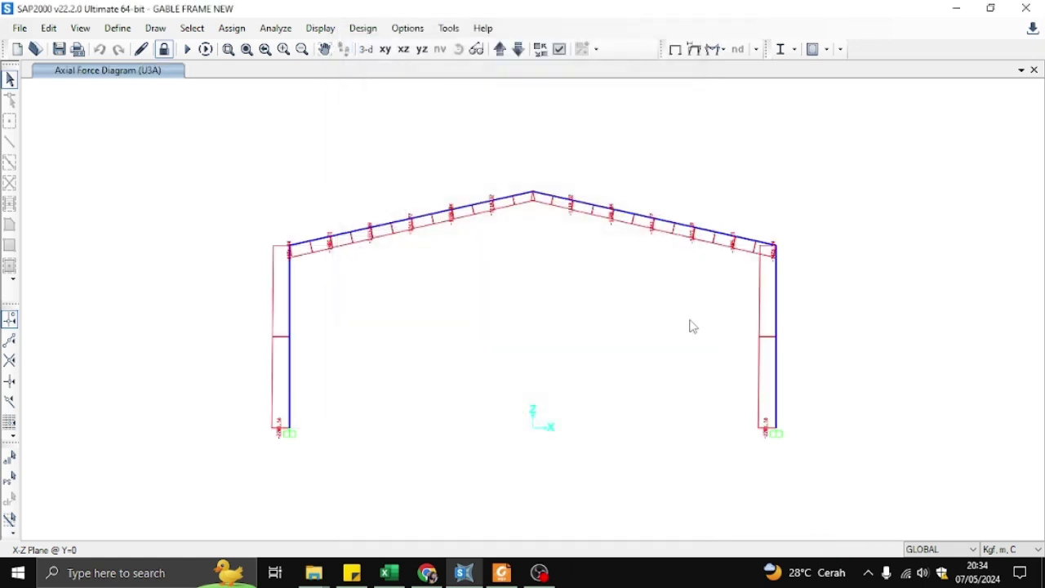
pyautogui.scroll(4, 322, 248)
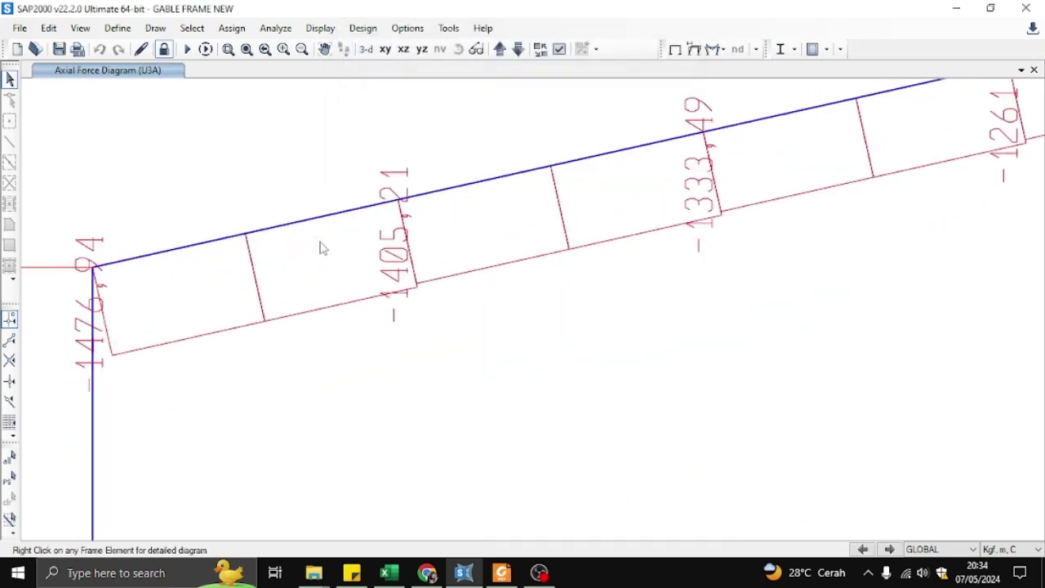
pyautogui.scroll(-6, 323, 248)
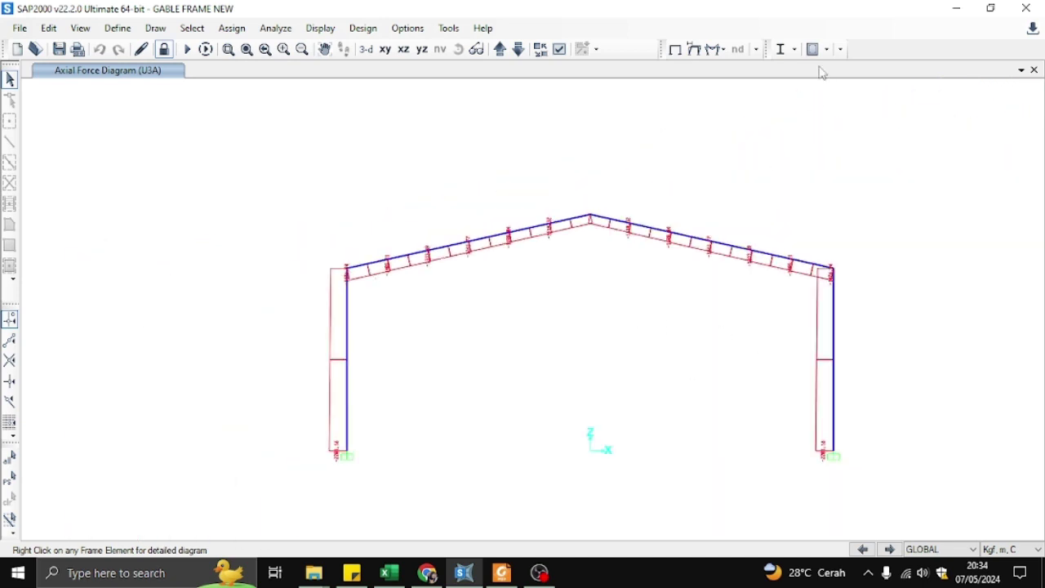